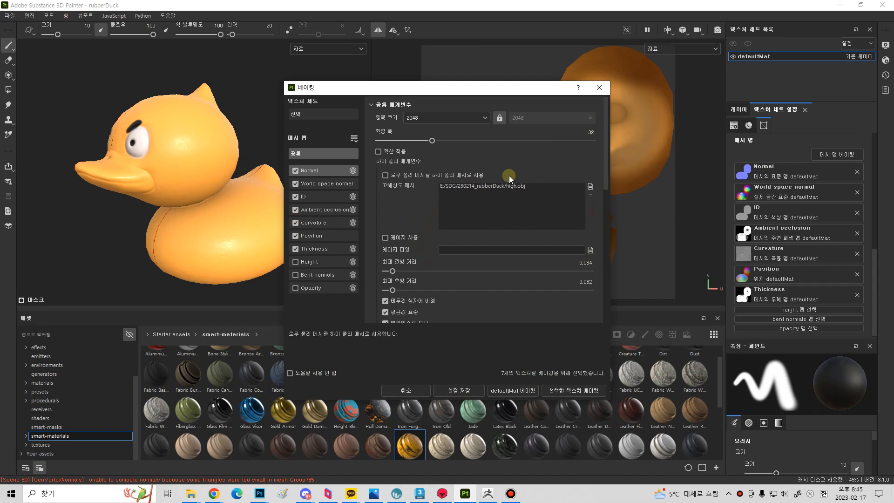
# Review the ID baker parameters and the common and Normal settings in the baking dialog, then close it without baking.
pyautogui.moveTo(378, 92); pyautogui.dragTo(416, 89)
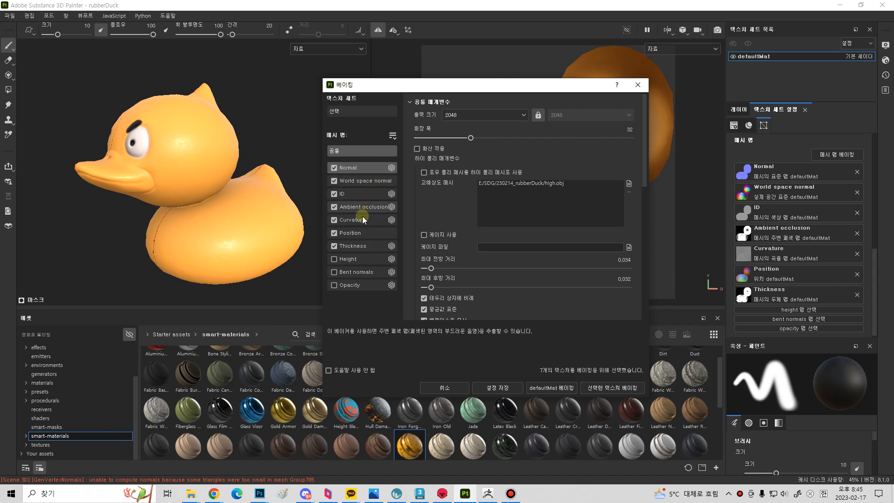
pyautogui.click(360, 194)
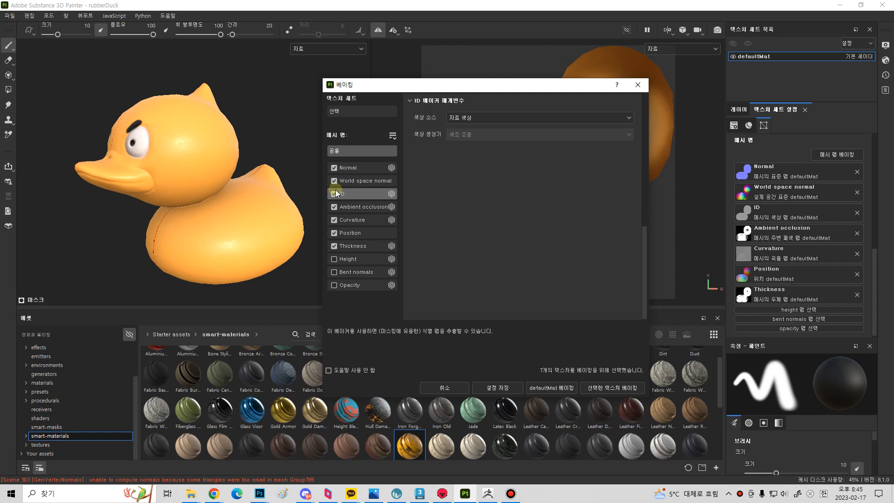
pyautogui.click(357, 171)
pyautogui.scroll(6, 443, 189)
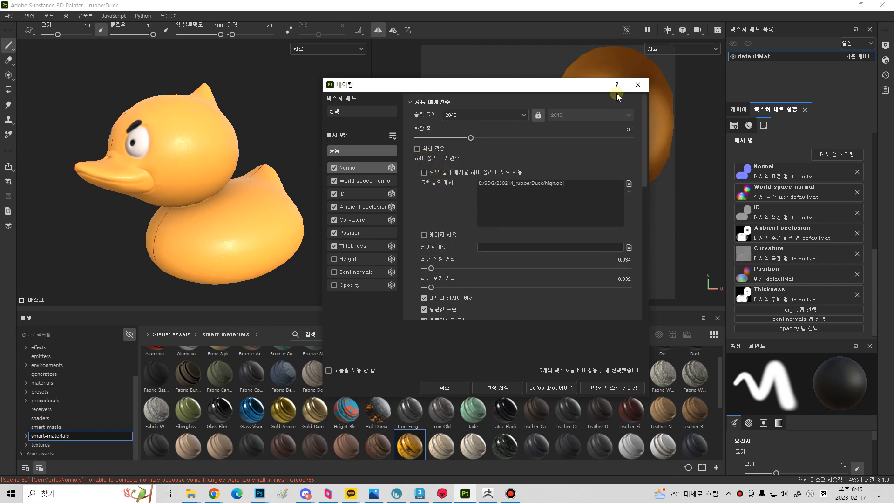
pyautogui.click(636, 86)
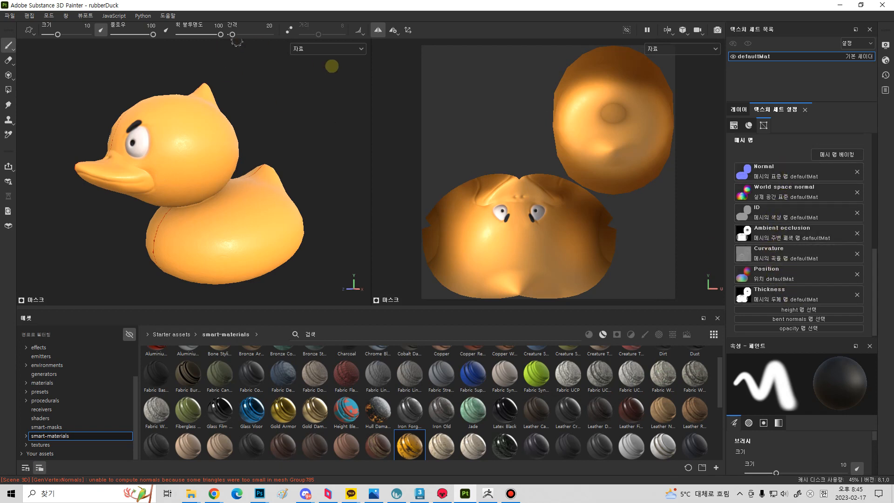
# Display the duck's Base color, Metallic and Roughness channels one after another in the viewport.
pyautogui.click(335, 51)
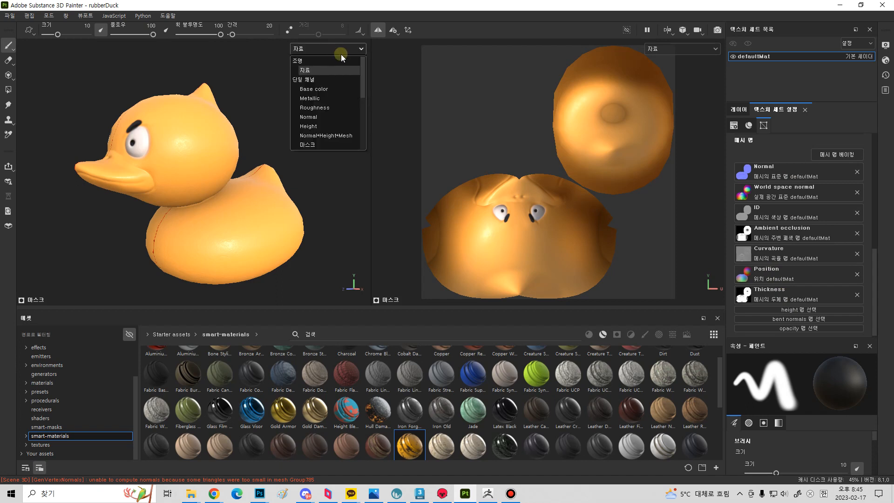
pyautogui.click(307, 90)
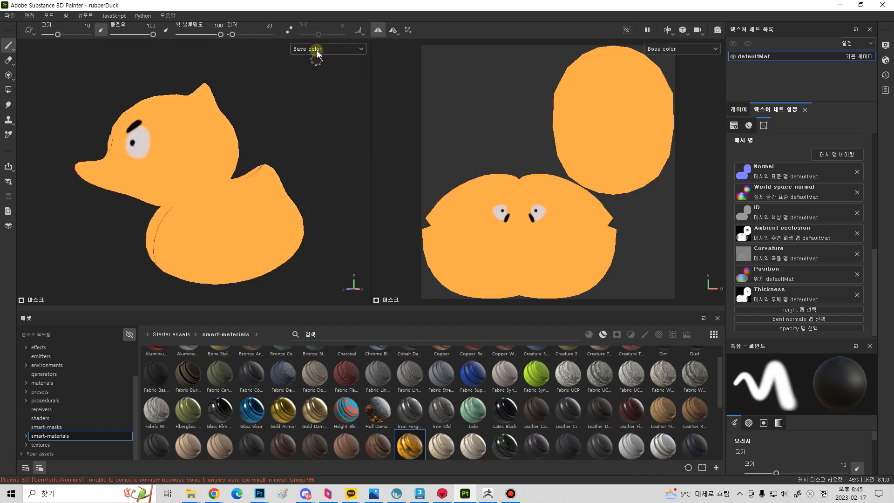
pyautogui.click(317, 51)
pyautogui.click(310, 98)
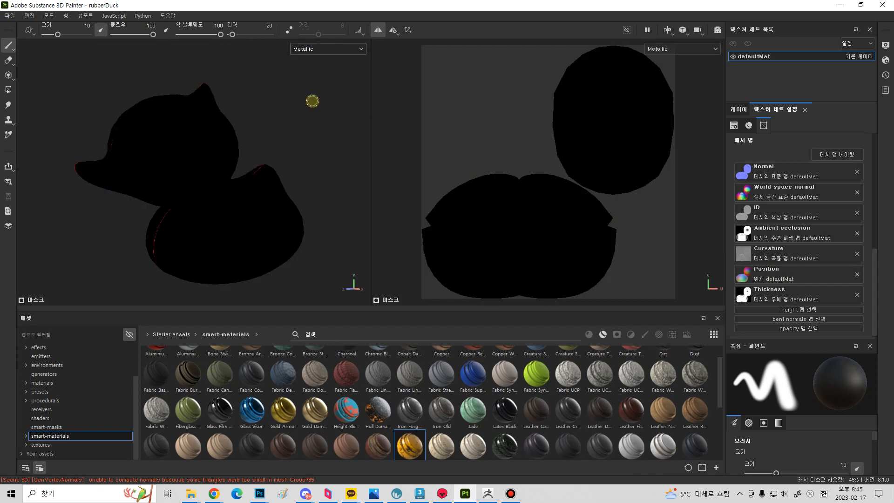
pyautogui.click(316, 49)
pyautogui.click(315, 108)
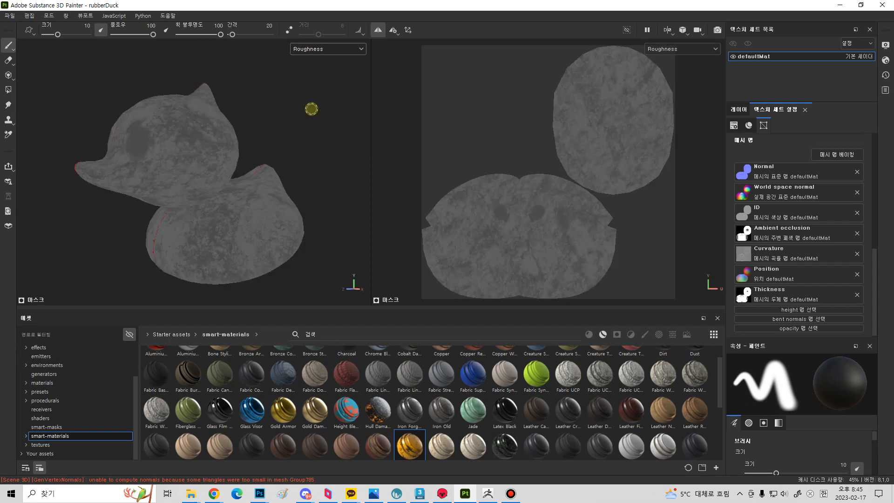
# Return the viewport to Base color and compare it with the lit material display.
pyautogui.click(315, 49)
pyautogui.click(311, 89)
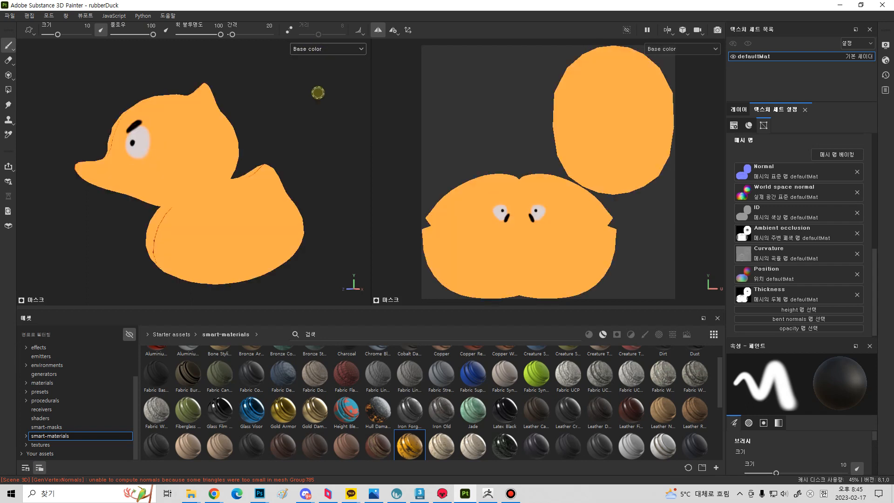
pyautogui.click(309, 50)
pyautogui.click(309, 65)
pyautogui.click(325, 50)
pyautogui.click(315, 89)
# Examine the duck's Metallic, Roughness, Normal and Height channels individually in the viewport.
pyautogui.click(300, 50)
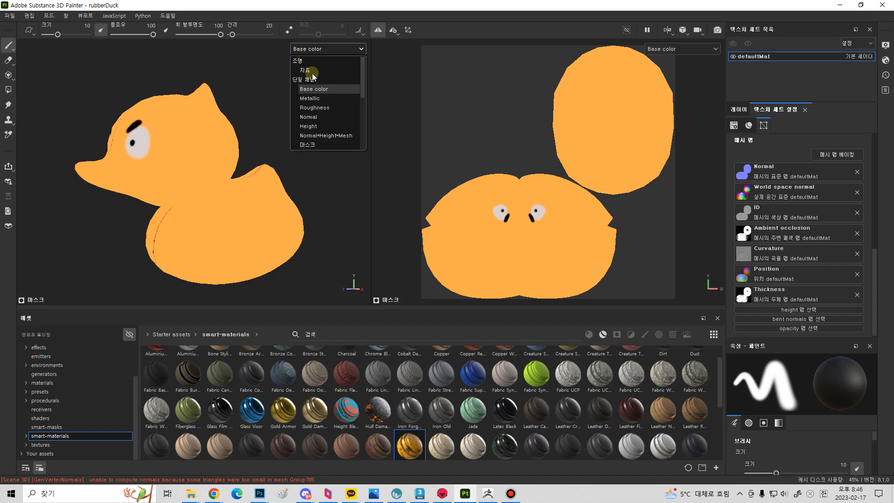
pyautogui.click(309, 98)
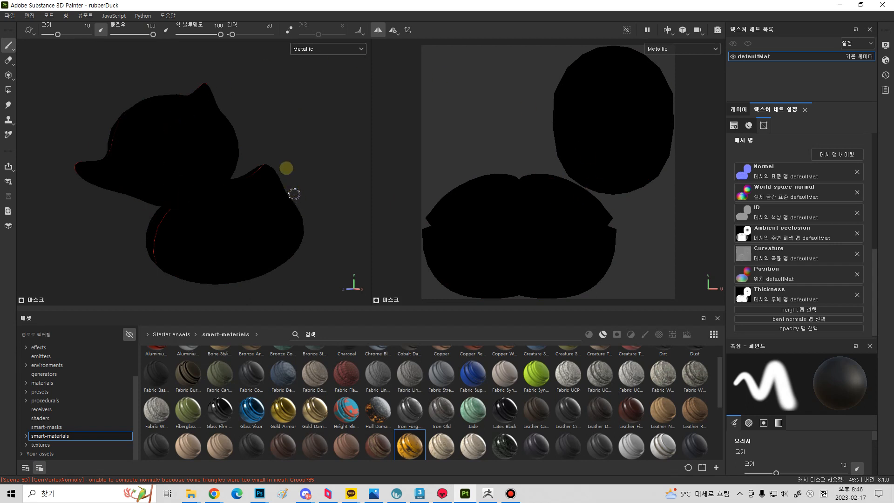
pyautogui.click(320, 50)
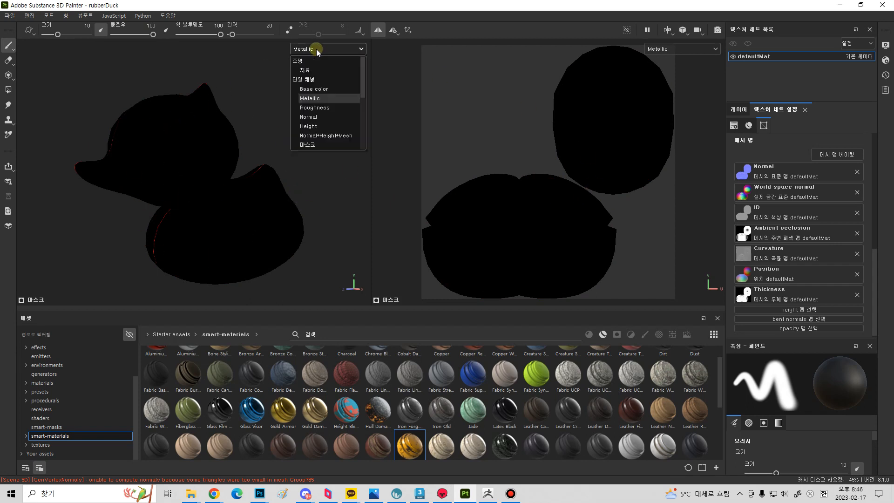
pyautogui.click(317, 104)
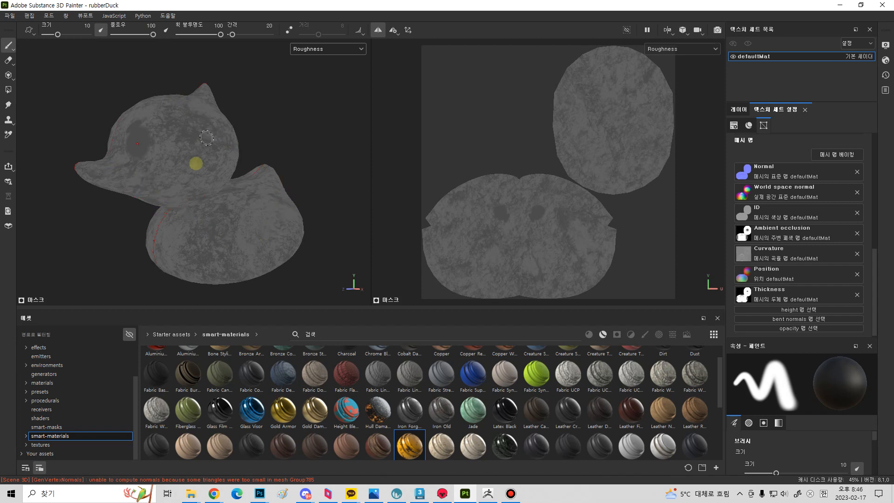
pyautogui.click(319, 51)
pyautogui.click(320, 115)
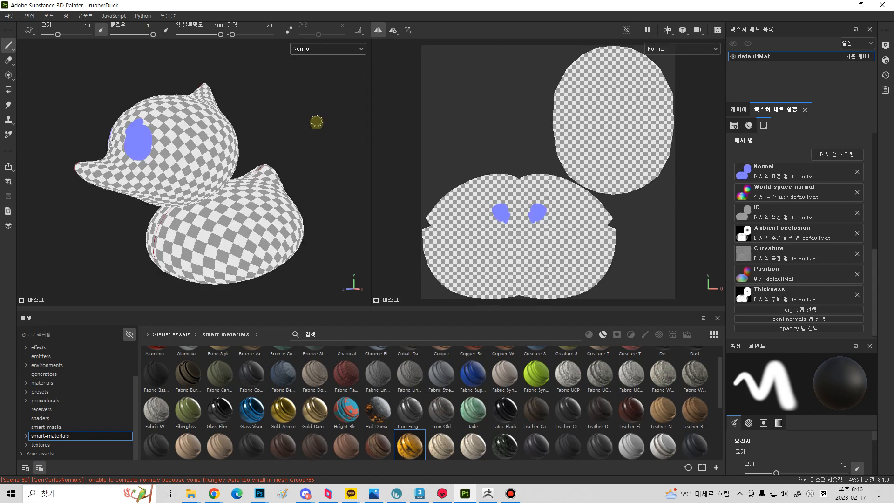
pyautogui.click(320, 48)
pyautogui.click(319, 122)
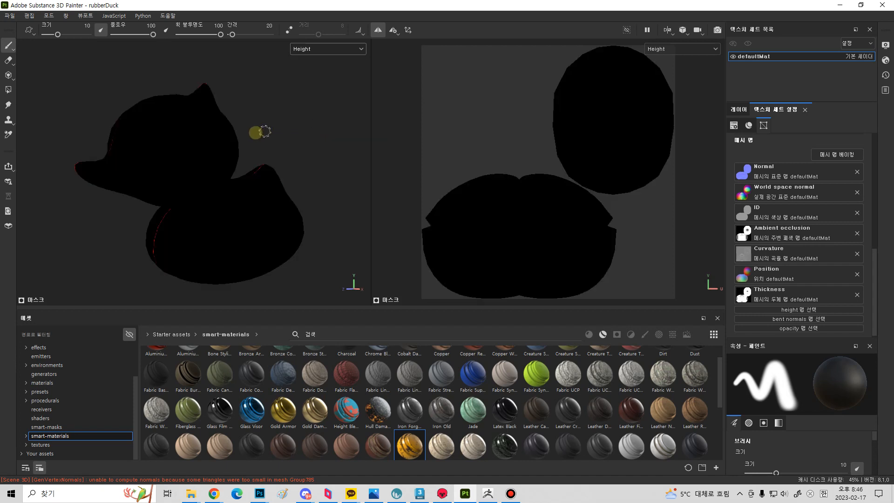
pyautogui.click(316, 50)
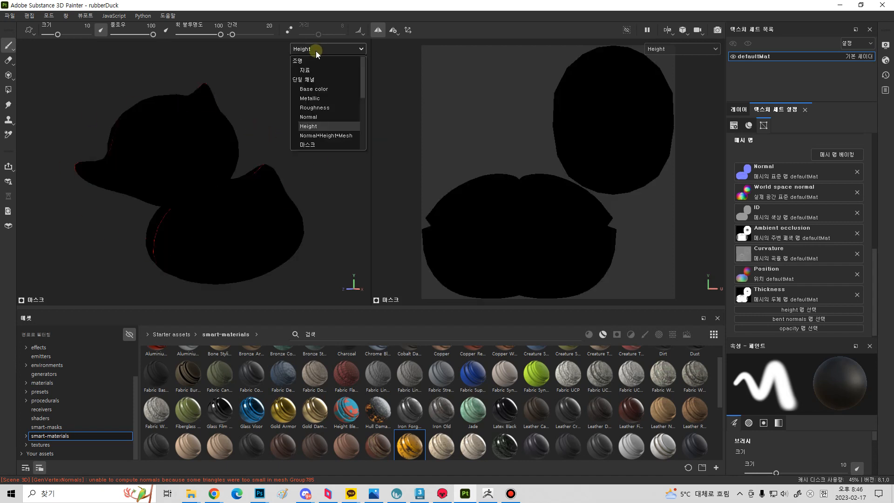
pyautogui.scroll(-2, 320, 132)
pyautogui.click(318, 123)
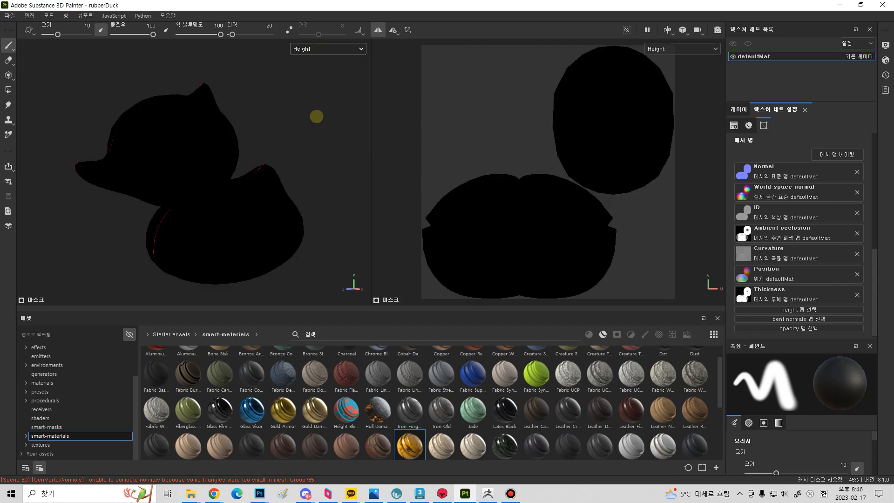
# Select the fill content of 칠 레이어 2 and display the baked Normal mesh map in the viewport.
pyautogui.click(739, 110)
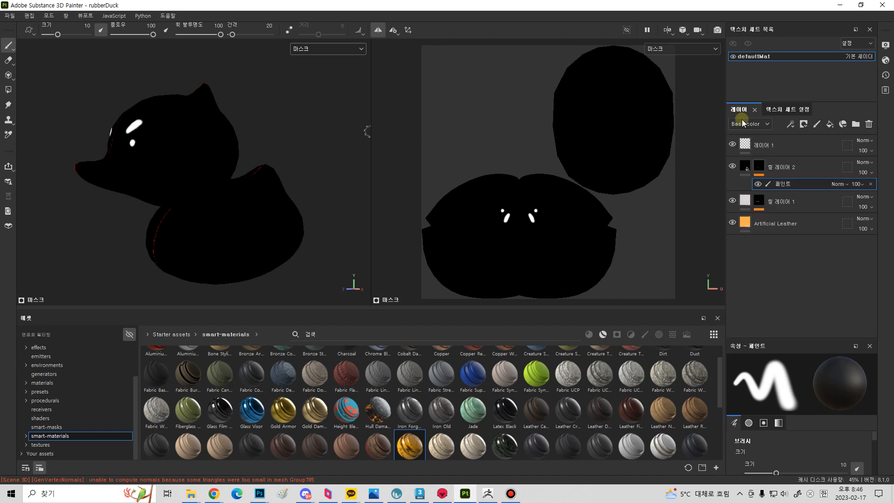
pyautogui.click(746, 166)
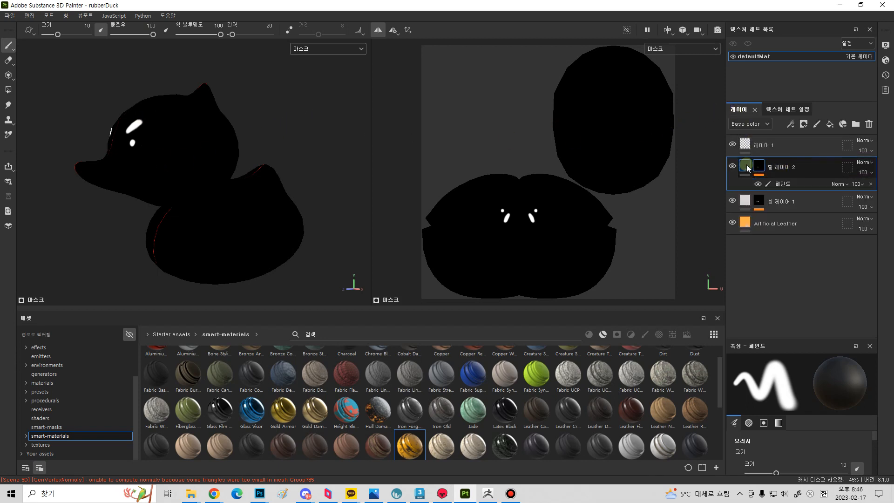
pyautogui.click(782, 153)
pyautogui.click(811, 169)
pyautogui.click(300, 51)
pyautogui.scroll(-3, 326, 115)
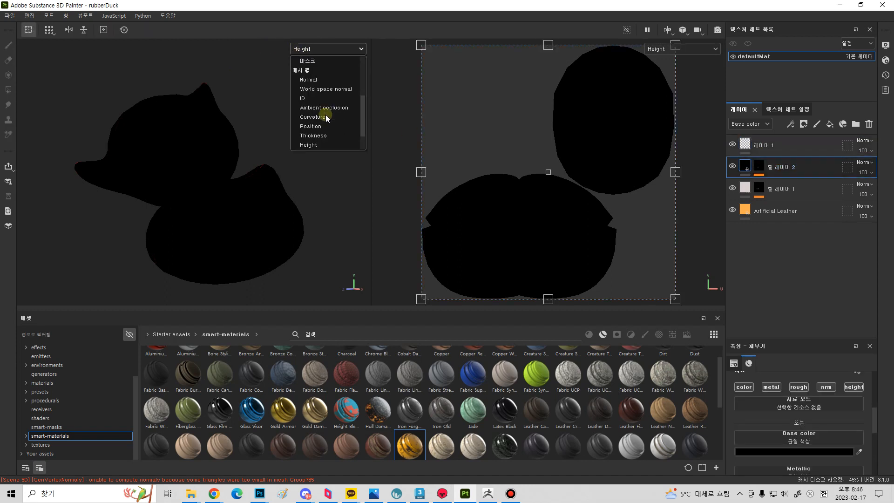
pyautogui.click(319, 79)
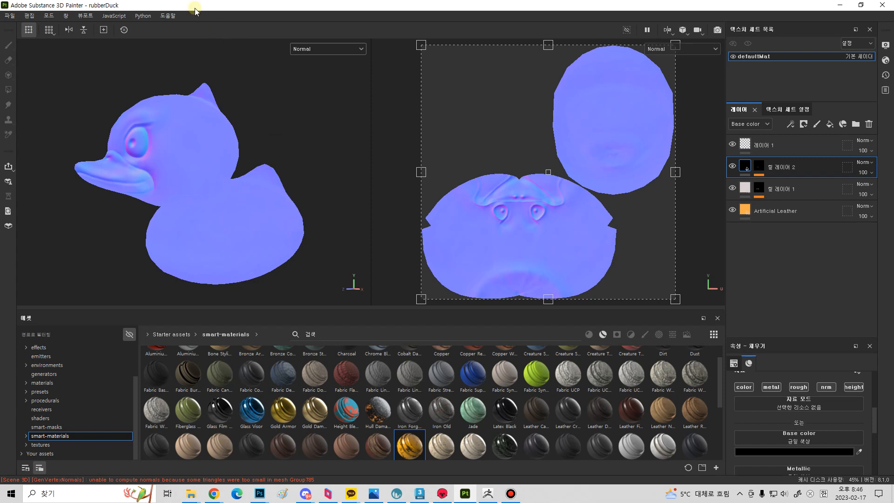
# Capture the normal-mapped duck from the 3D viewport, paste it into Untitled-1 in Photoshop and move it to the canvas's upper-left area.
pyautogui.press('super+shift+s')
pyautogui.moveTo(49, 55); pyautogui.dragTo(332, 293)
pyautogui.moveTo(259, 493)
pyautogui.click(138, 452)
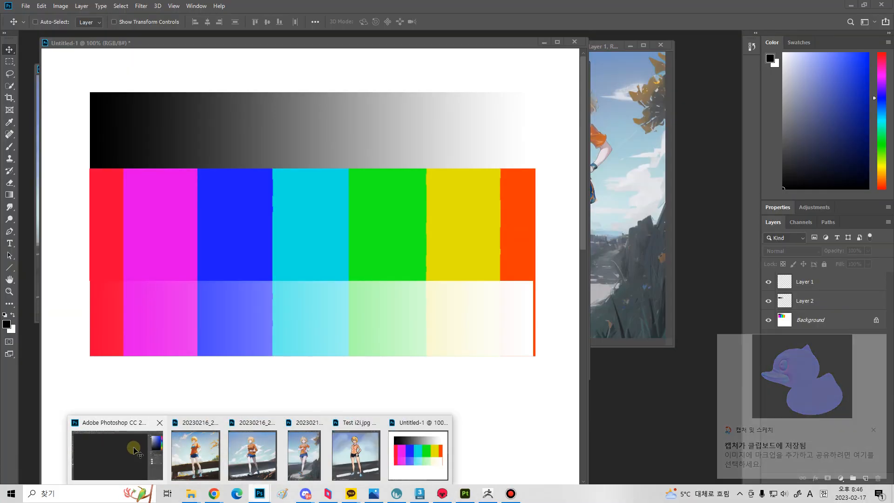
pyautogui.hotkey('ctrl', 'v')
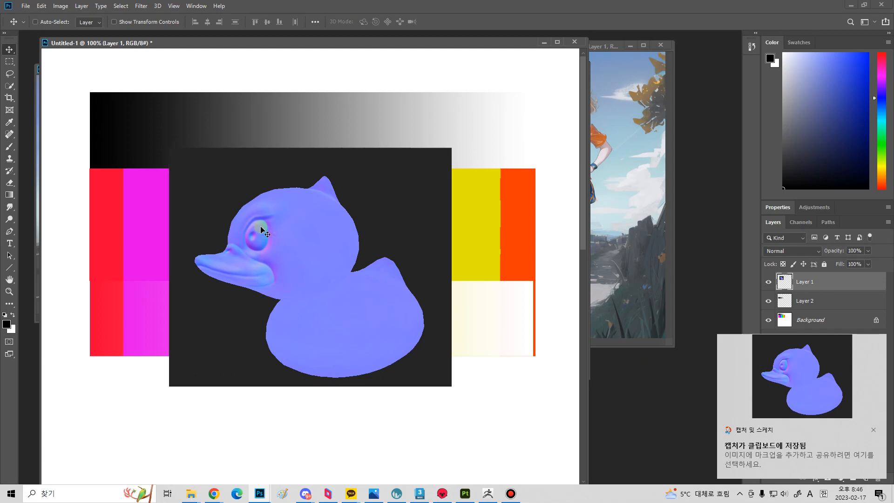
pyautogui.moveTo(299, 228); pyautogui.dragTo(205, 159)
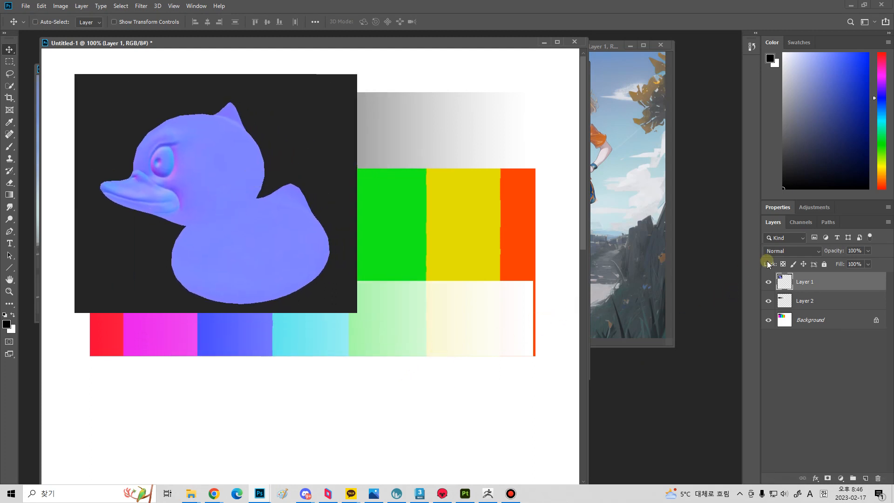
# Compare the pasted normal map's Red, Green and Blue channels individually, ending on Red.
pyautogui.click(801, 222)
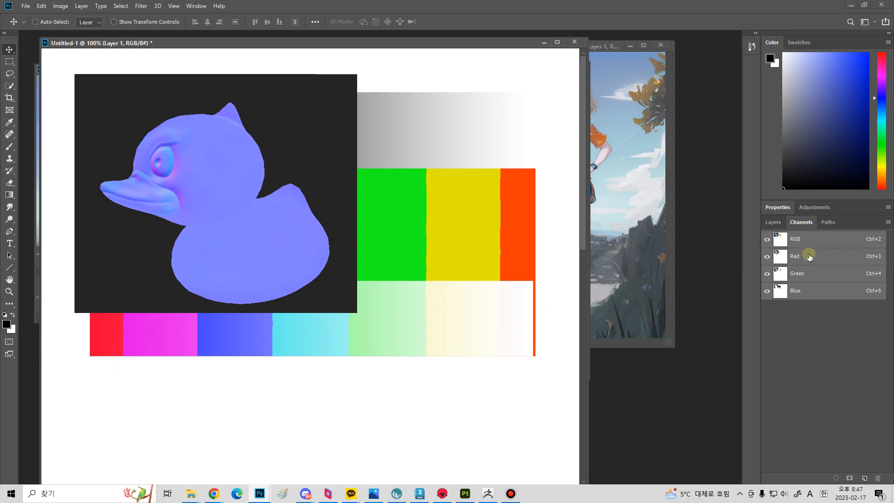
pyautogui.click(809, 256)
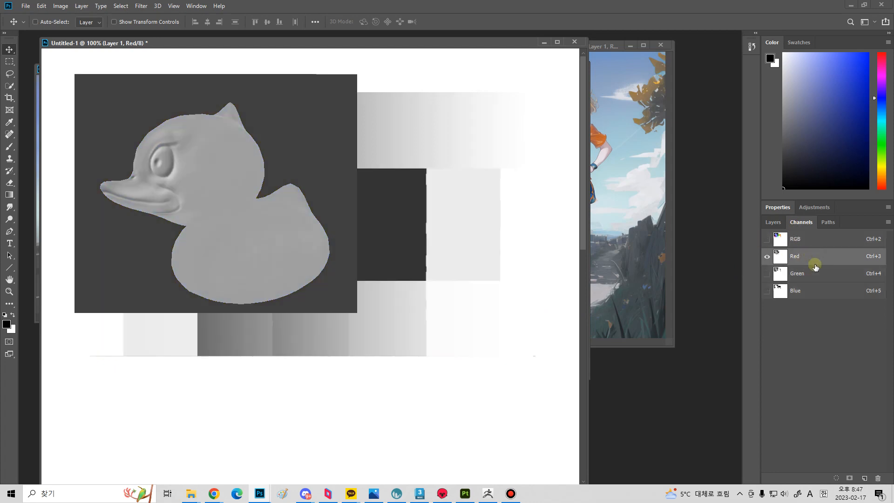
pyautogui.click(817, 277)
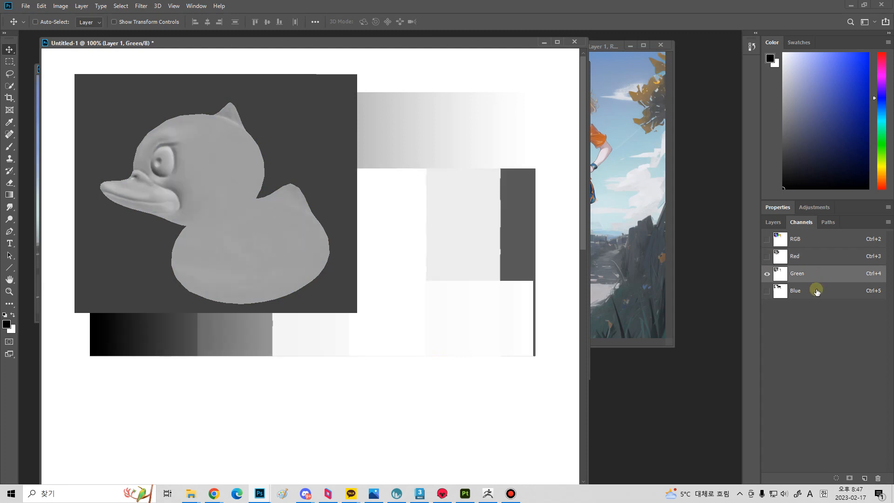
pyautogui.click(817, 291)
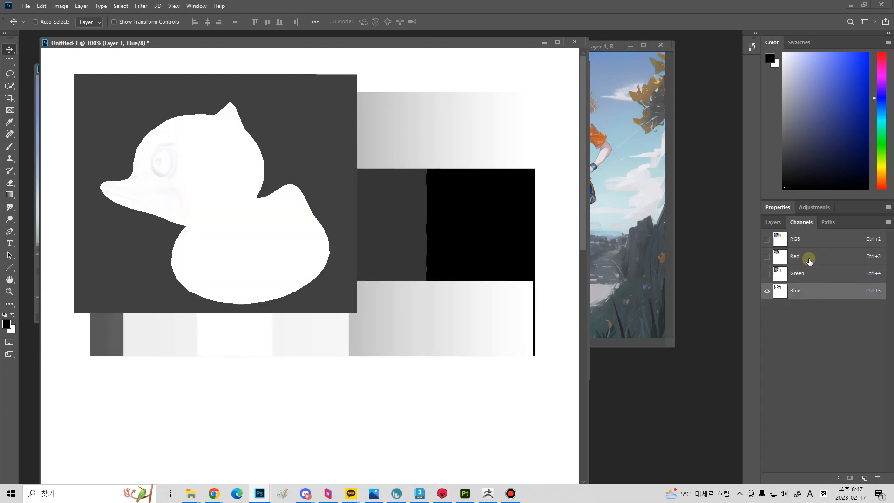
pyautogui.click(808, 256)
pyautogui.click(809, 272)
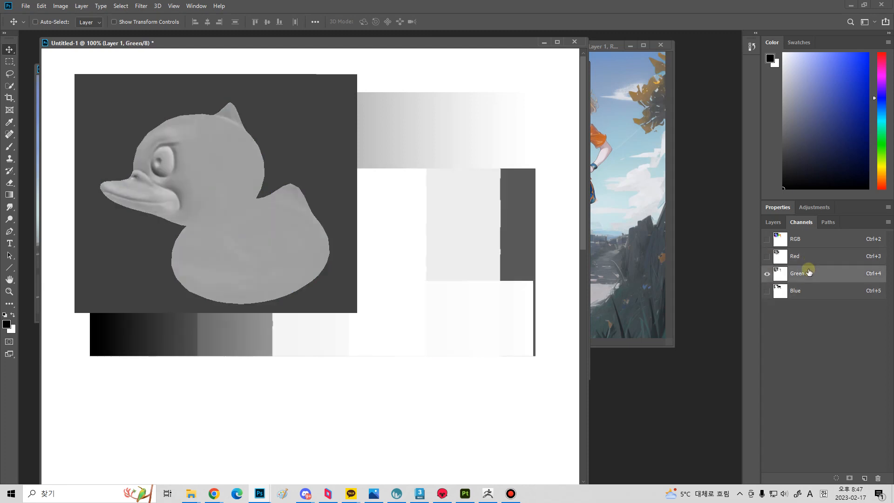
pyautogui.click(811, 292)
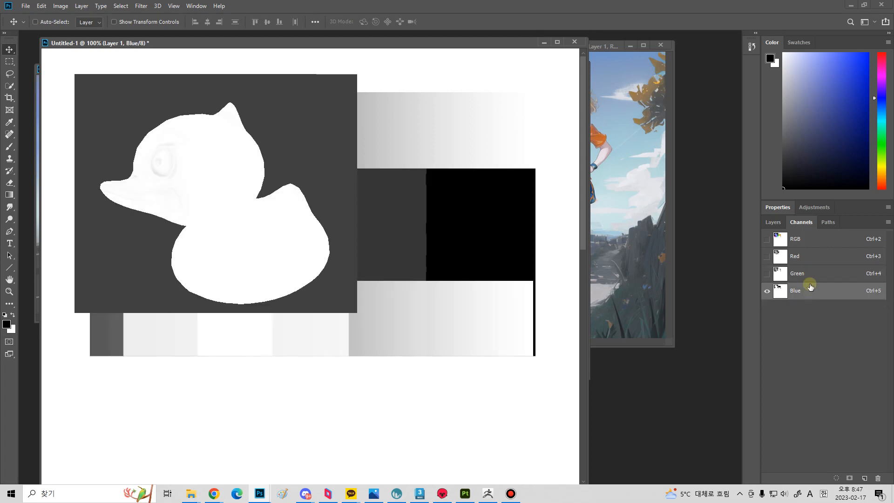
pyautogui.click(805, 256)
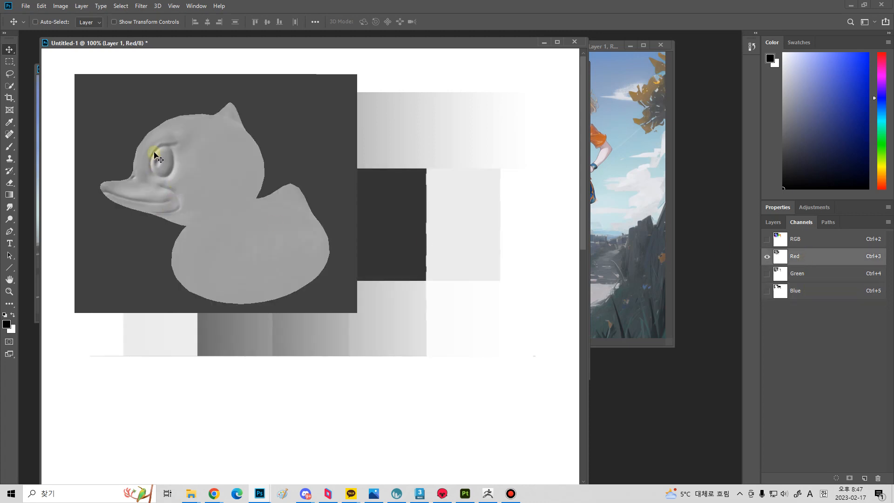
# Examine the duck's eye and beak at 300% in the Red, Green and Blue channels.
pyautogui.keyDown('alt'); pyautogui.scroll(2, 143, 142); pyautogui.keyUp('alt')
pyautogui.moveTo(195, 169); pyautogui.dragTo(237, 120)
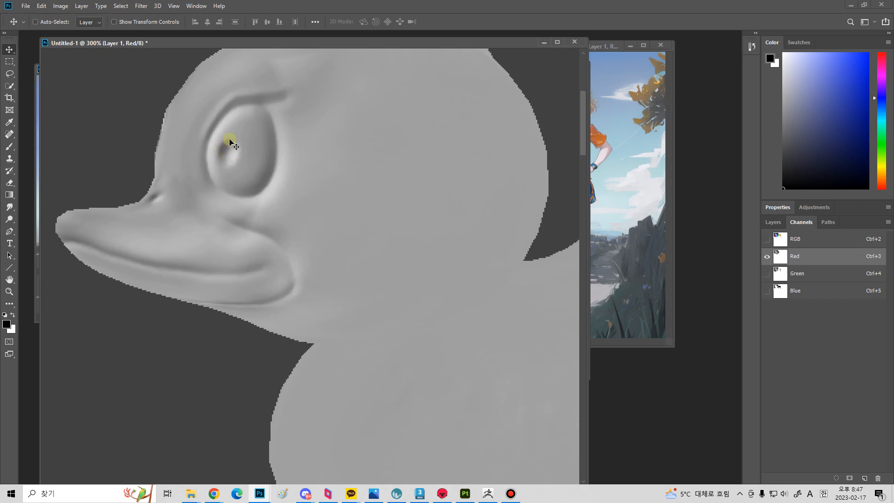
pyautogui.click(819, 273)
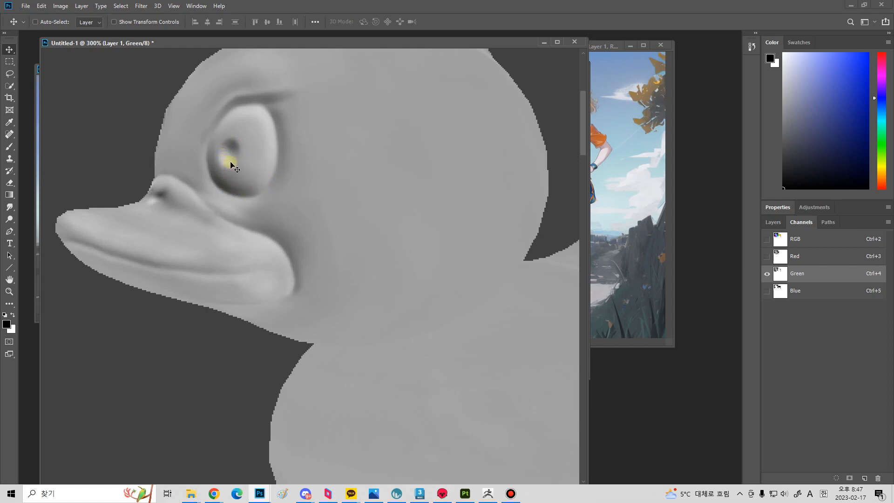
pyautogui.click(814, 291)
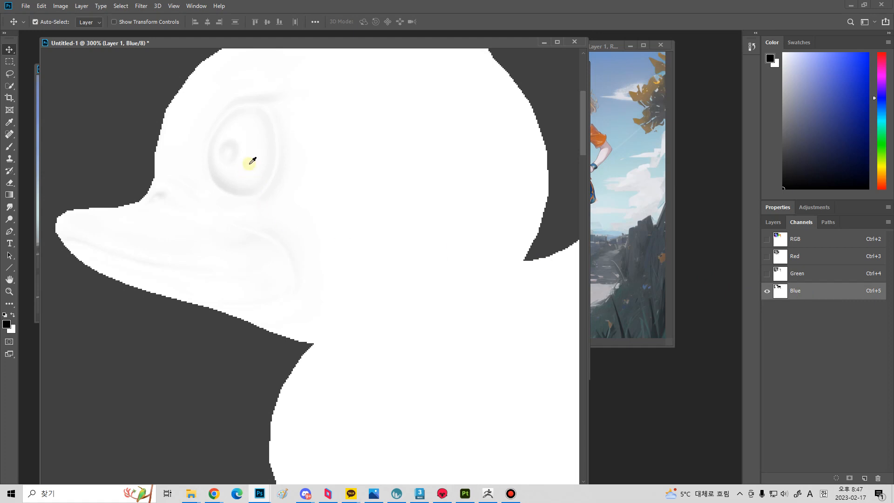
# Try strengthening the Blue channel's dark tones with a Levels black-point adjustment, and undo it.
pyautogui.hotkey('ctrl', 'l')
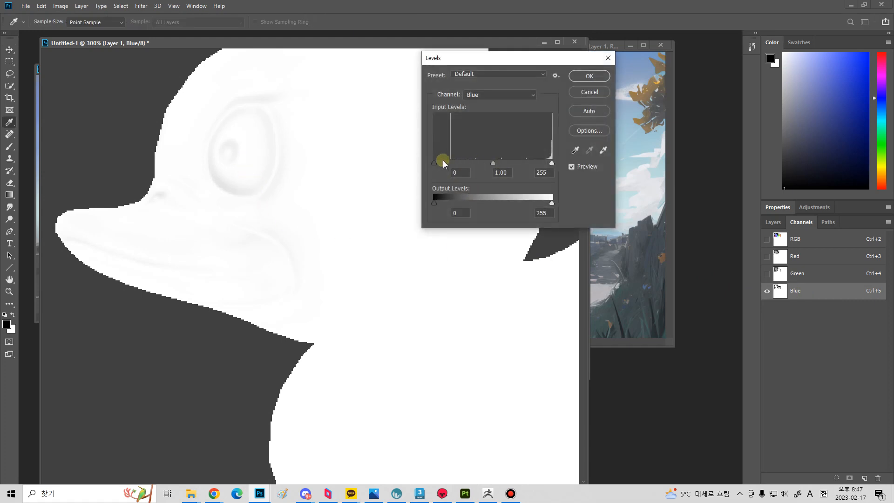
pyautogui.moveTo(440, 163); pyautogui.dragTo(531, 169)
pyautogui.click(588, 77)
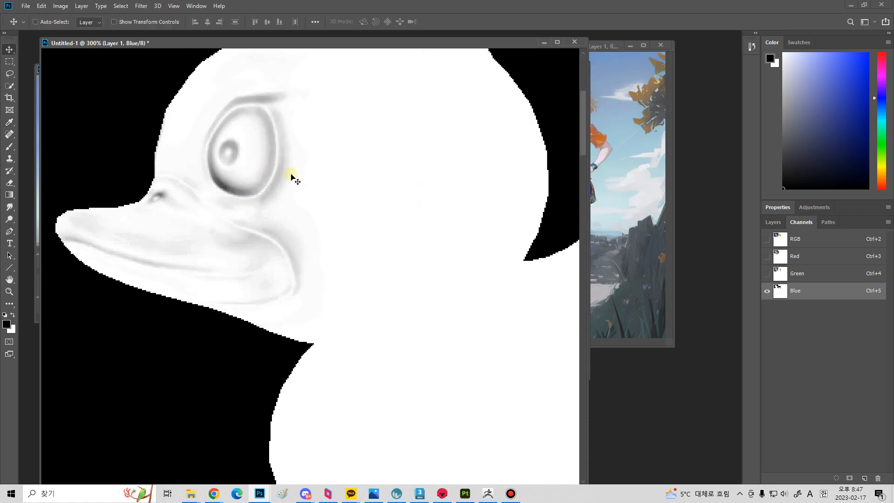
pyautogui.hotkey('ctrl', 'z')
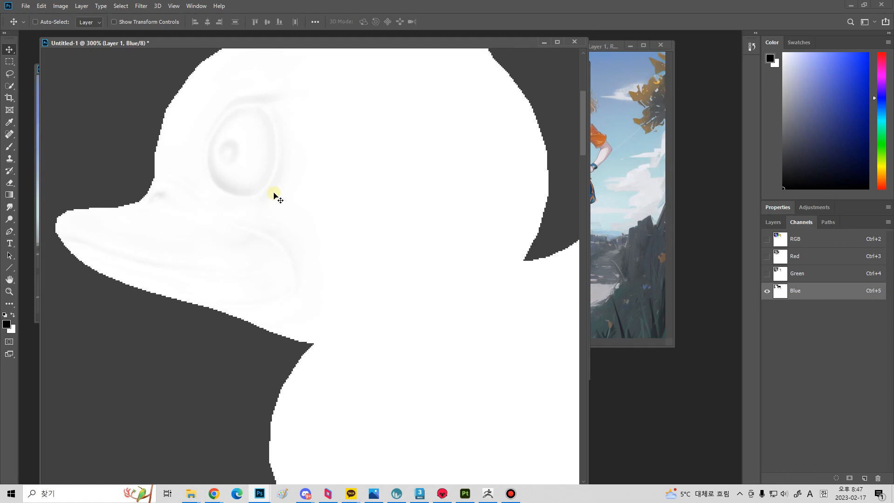
# Display the pasted normal map as the full RGB composite at 100% zoom.
pyautogui.click(826, 238)
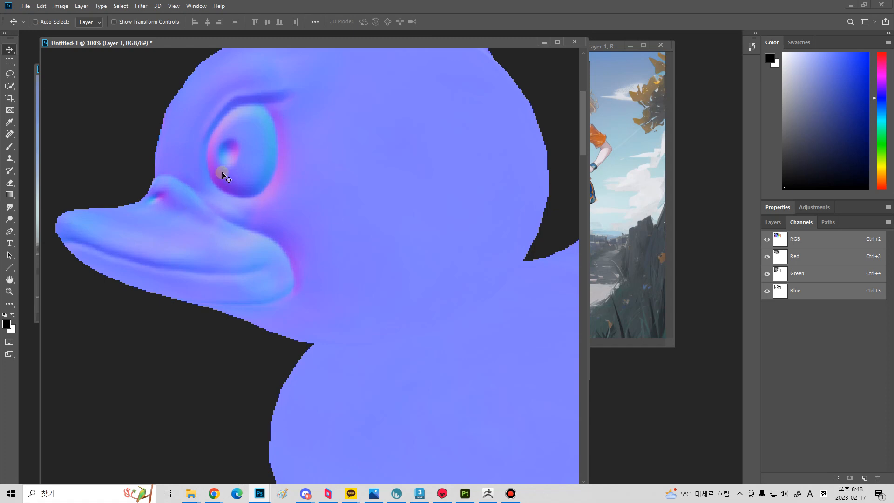
pyautogui.keyDown('ctrl'); pyautogui.keyDown('alt'); pyautogui.click(321, 184); pyautogui.keyUp('alt'); pyautogui.keyUp('ctrl')
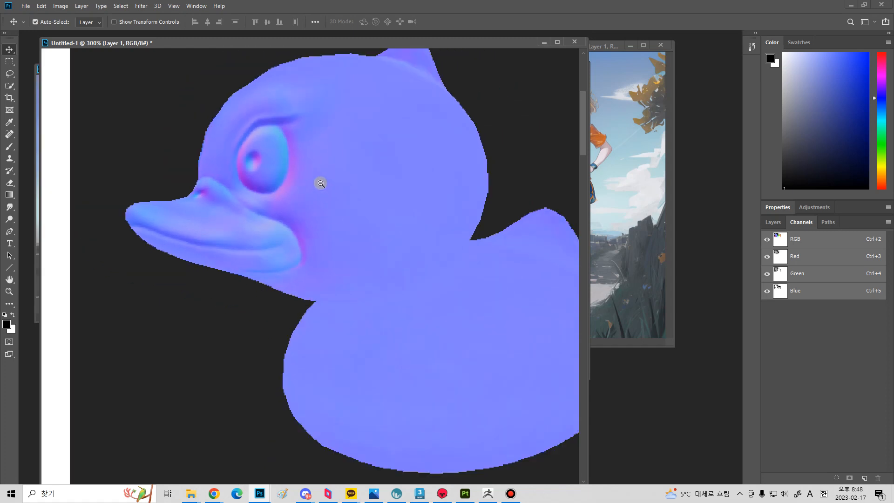
pyautogui.keyDown('ctrl'); pyautogui.keyDown('alt'); pyautogui.click(320, 183); pyautogui.keyUp('alt'); pyautogui.keyUp('ctrl')
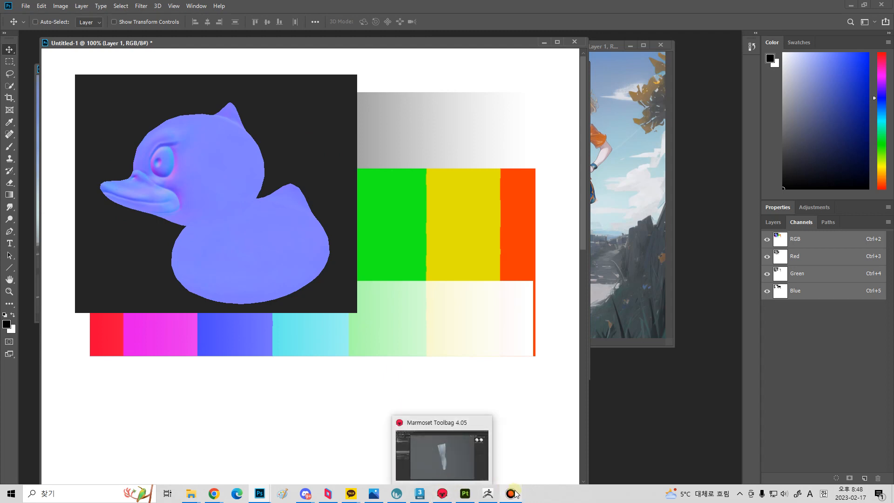
# Switch to Substance 3D Painter and view the duck's Base color channel, ending on the full material (자료) view.
pyautogui.click(466, 494)
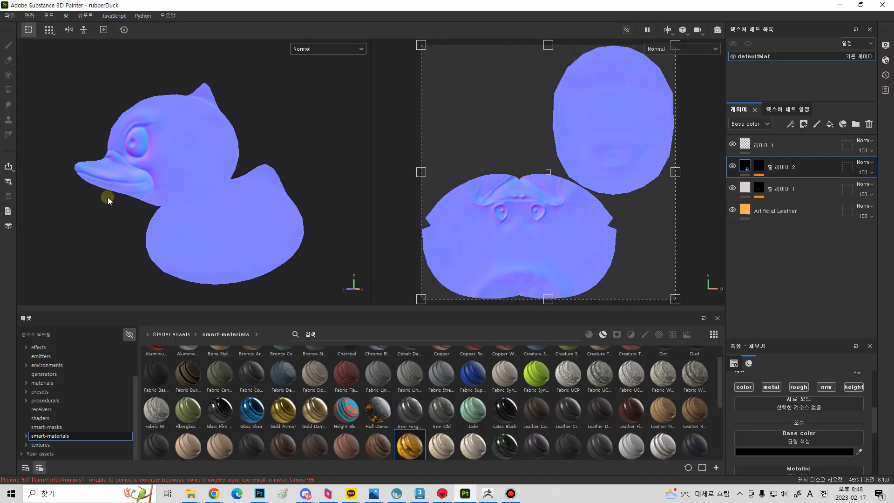
pyautogui.click(337, 49)
pyautogui.scroll(2, 325, 79)
pyautogui.click(322, 86)
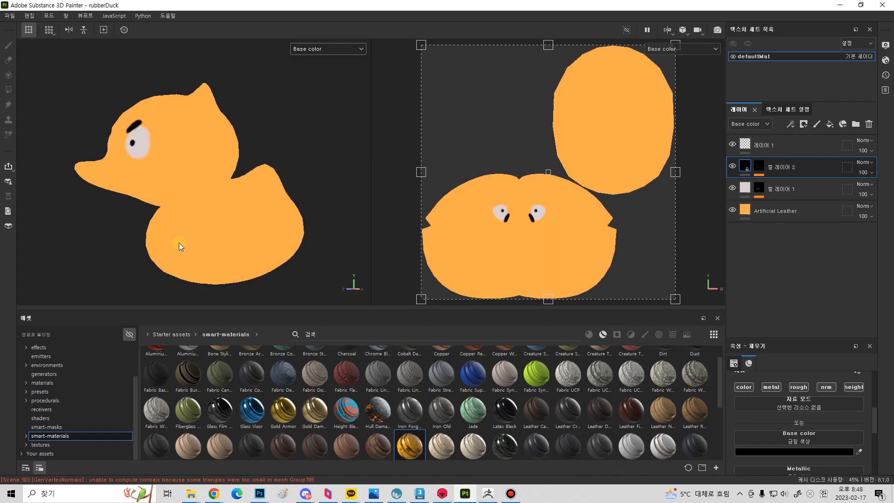
pyautogui.click(342, 52)
pyautogui.click(318, 63)
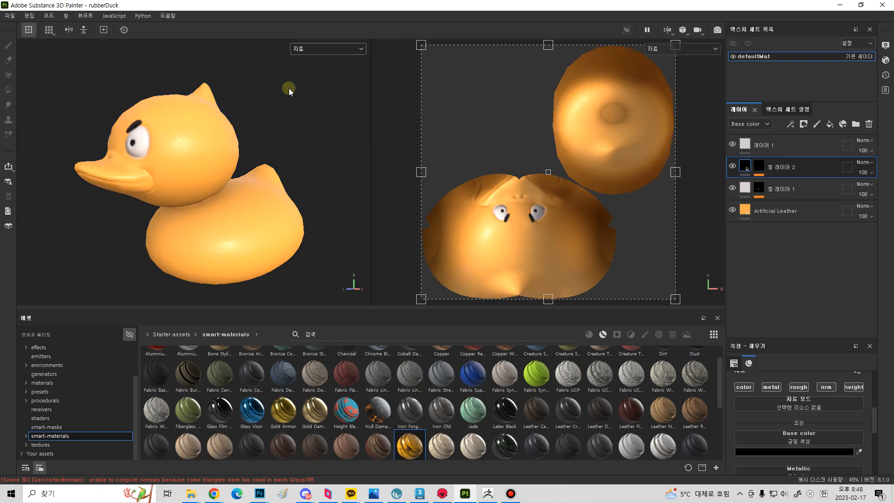
# Remove the Normal mesh map from defaultMat's texture set settings.
pyautogui.click(776, 110)
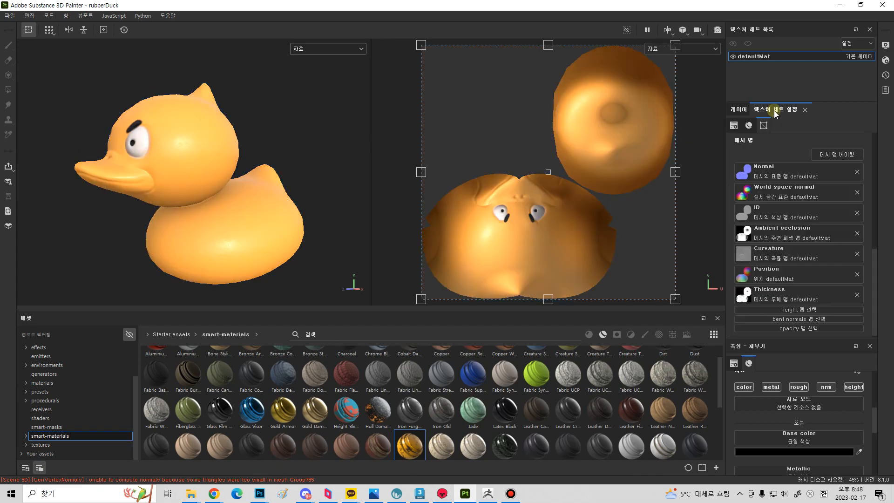
pyautogui.click(858, 172)
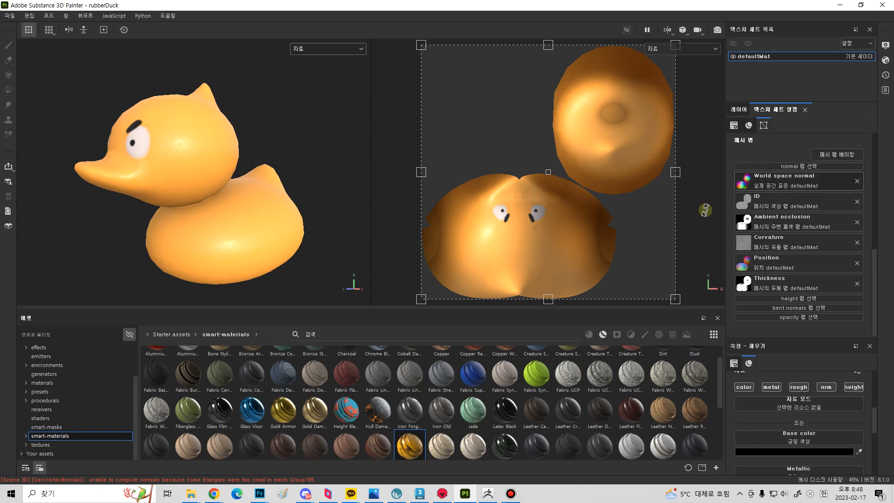
# Browse the starter textures, and assign the baked normal map from the Project assets to defaultMat's empty Normal mesh map slot.
pyautogui.scroll(3, 73, 381)
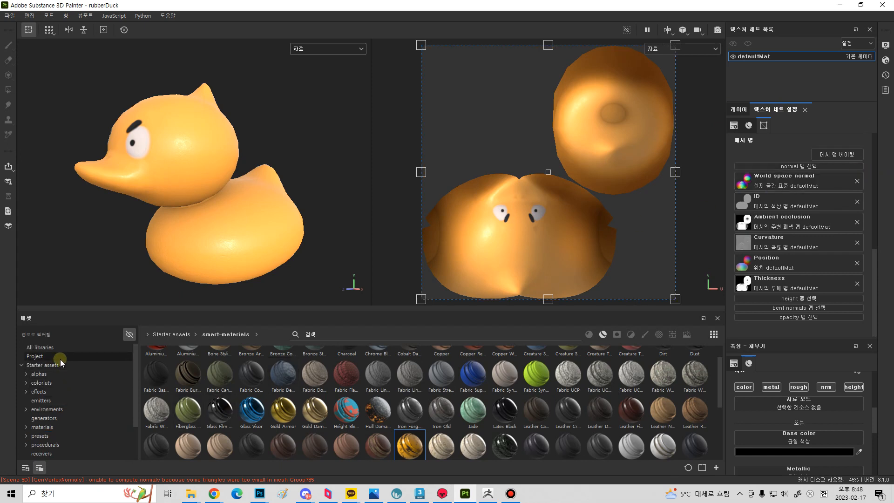
pyautogui.scroll(-2, 45, 410)
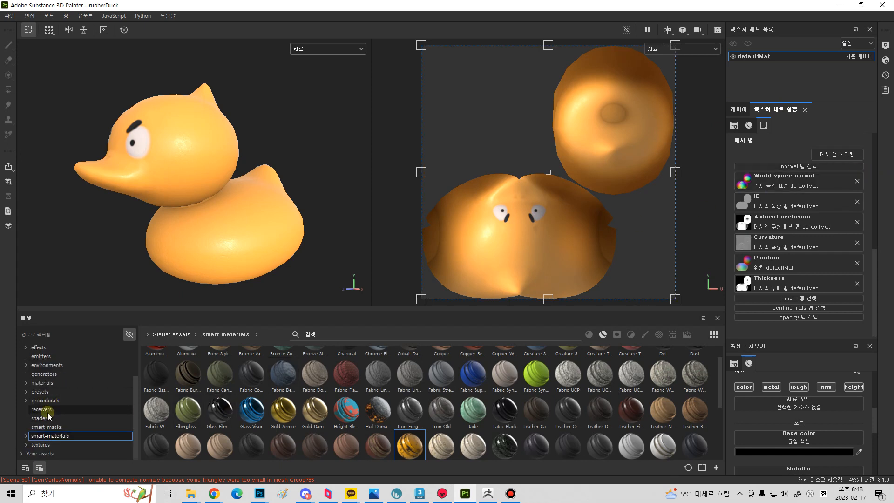
pyautogui.click(50, 444)
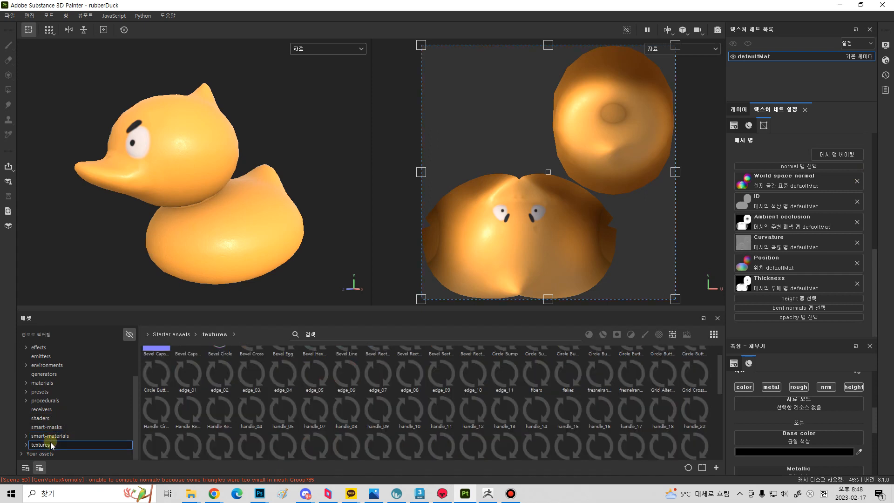
pyautogui.scroll(-15, 232, 410)
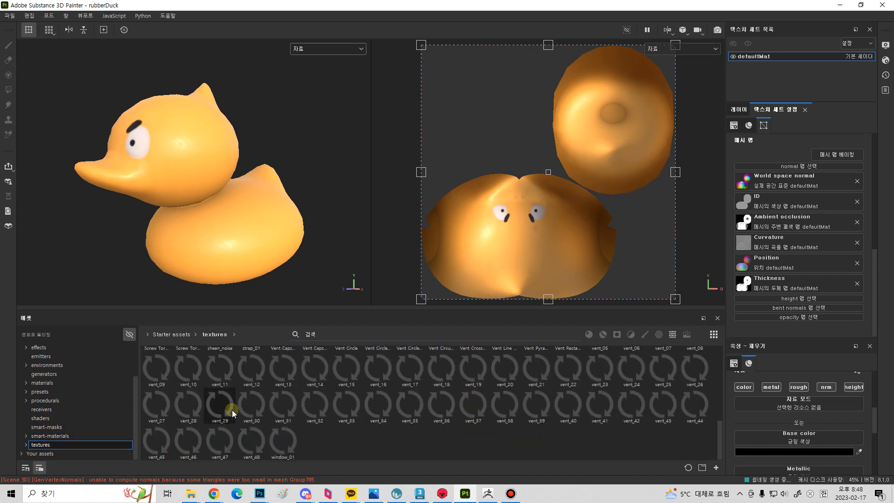
pyautogui.scroll(15, 317, 424)
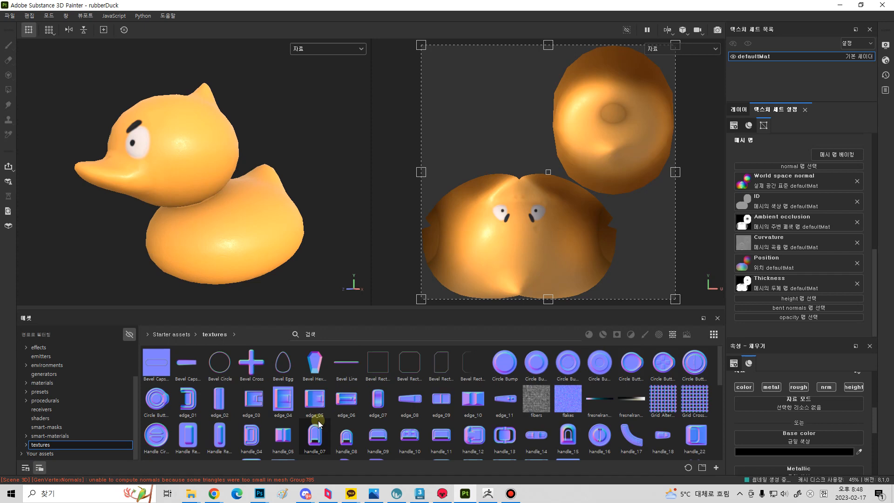
pyautogui.scroll(2, 56, 423)
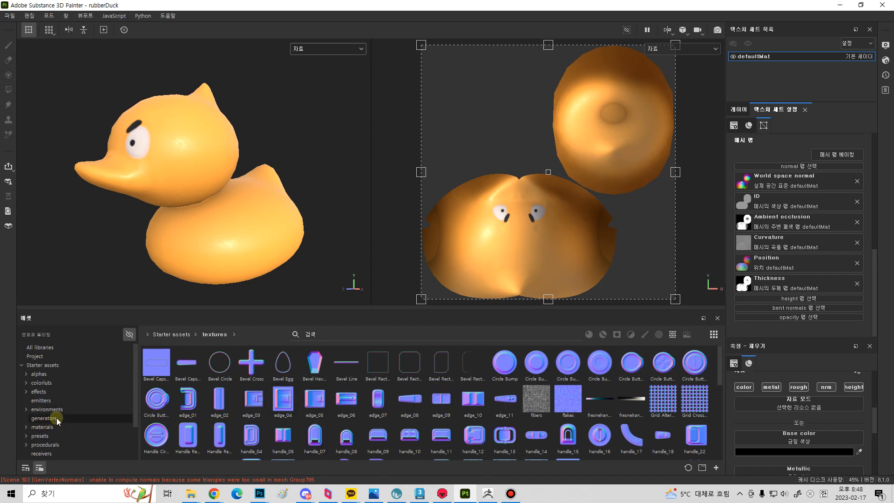
pyautogui.click(57, 356)
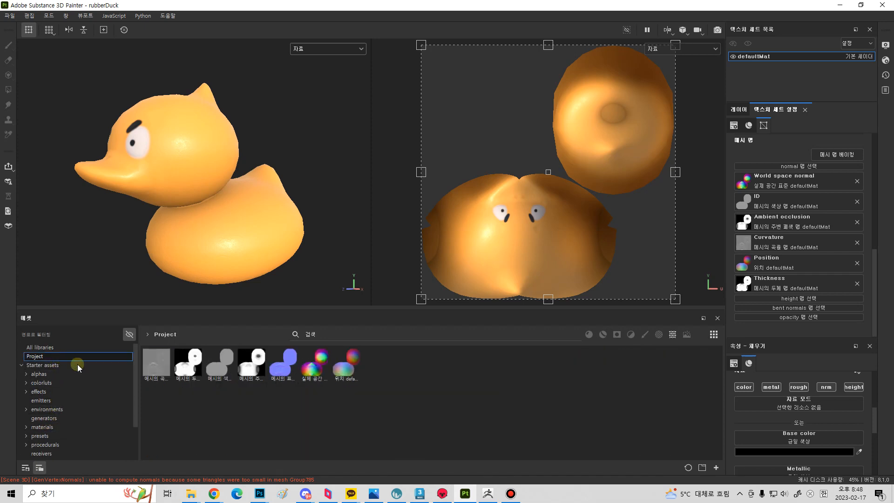
pyautogui.moveTo(281, 365); pyautogui.dragTo(785, 169)
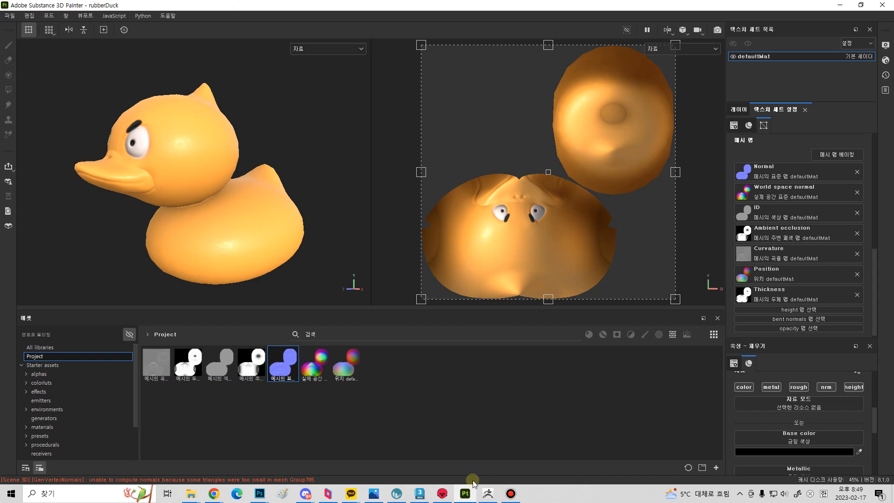
# View the pasted normal map in Photoshop's Untitled-1 document, and return to Substance 3D Painter.
pyautogui.click(259, 494)
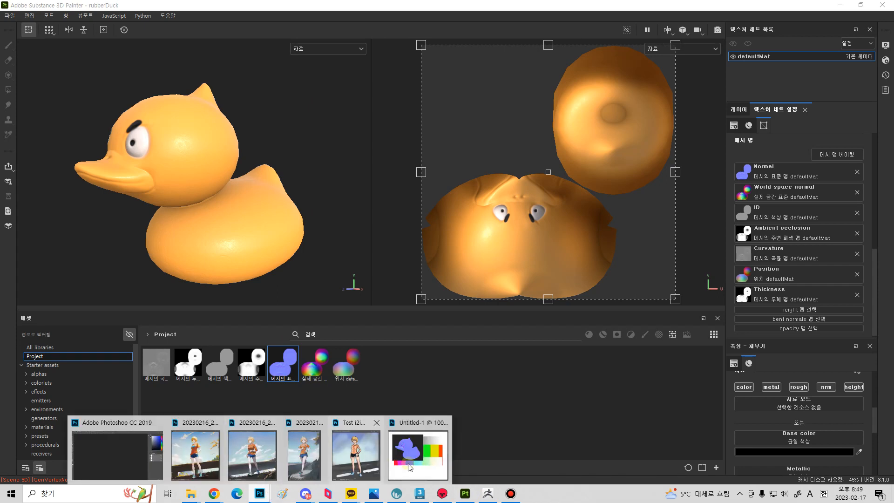
pyautogui.click(410, 467)
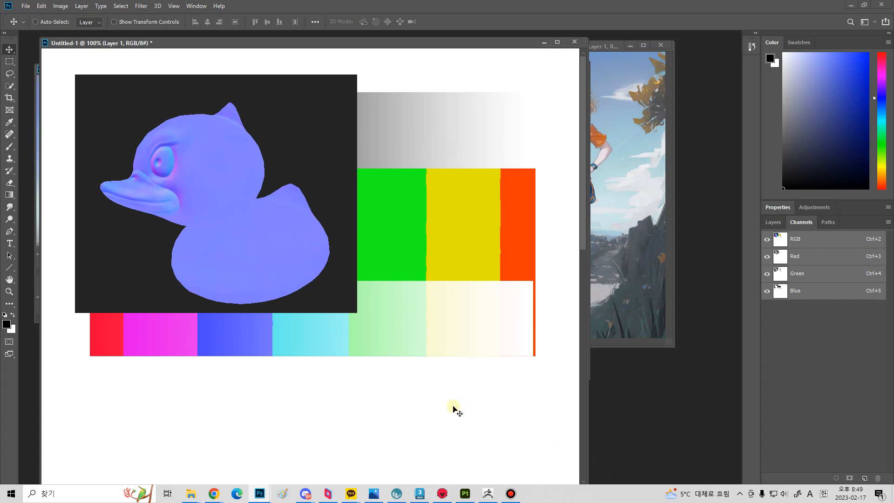
pyautogui.moveTo(463, 497)
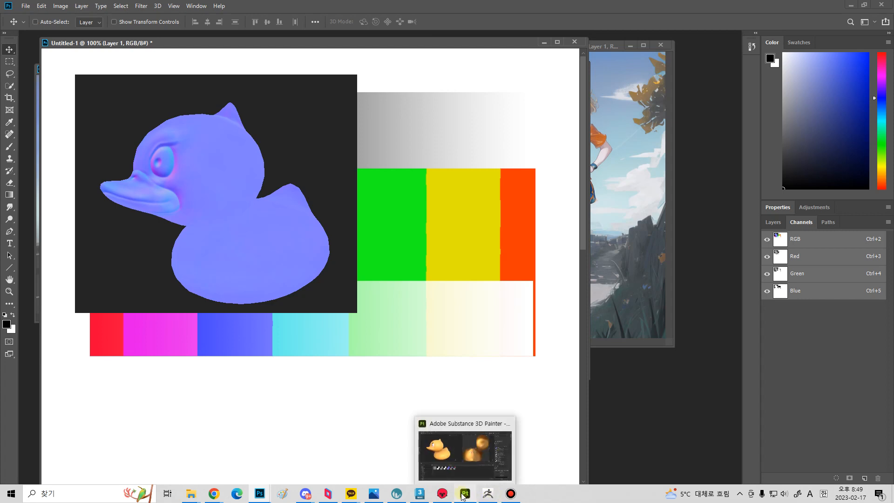
pyautogui.click(456, 470)
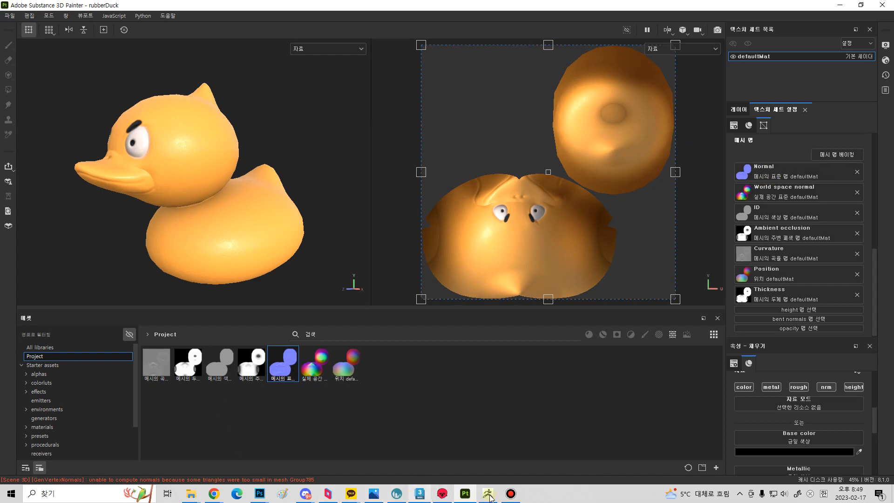
# Switch to Photoshop and compare the Red, Green and Blue channels of Untitled-1, ending on the RGB composite.
pyautogui.moveTo(260, 493)
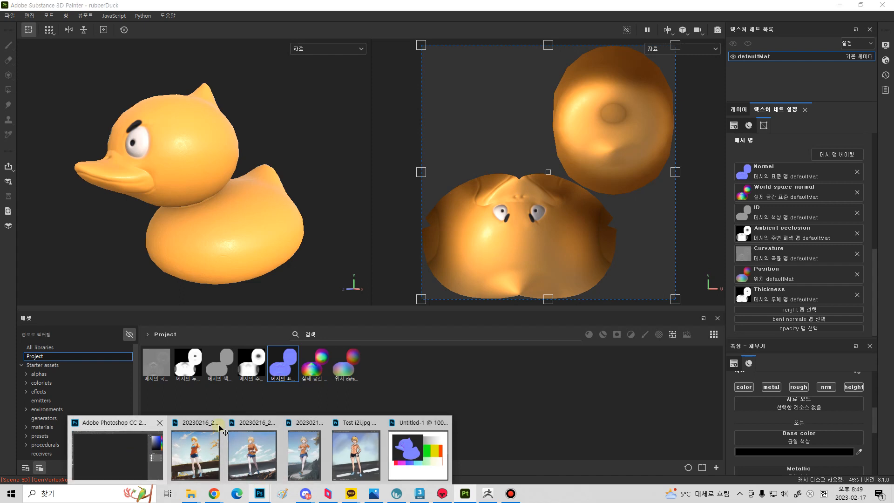
pyautogui.click(133, 457)
pyautogui.click(798, 257)
pyautogui.click(806, 274)
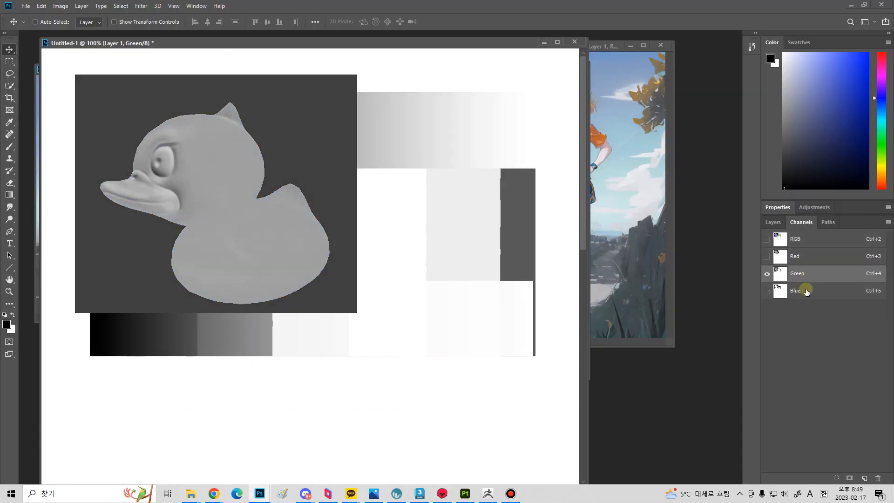
pyautogui.click(807, 291)
pyautogui.click(807, 258)
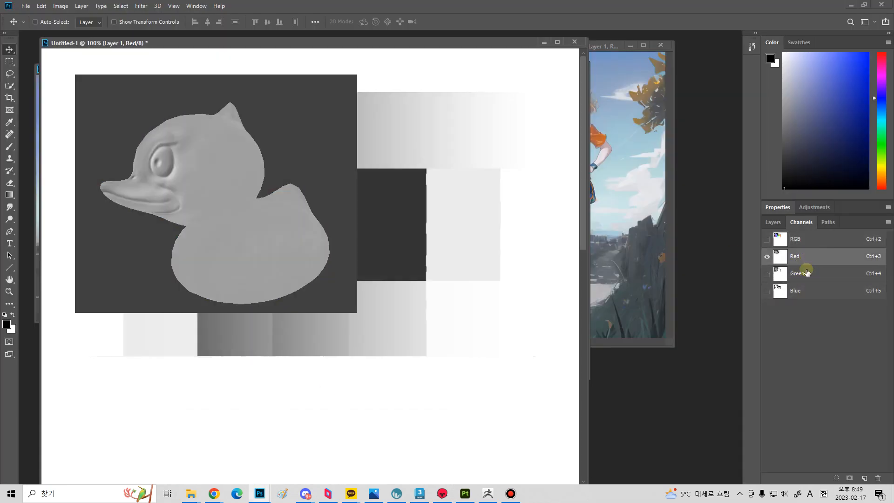
pyautogui.click(807, 273)
pyautogui.click(809, 291)
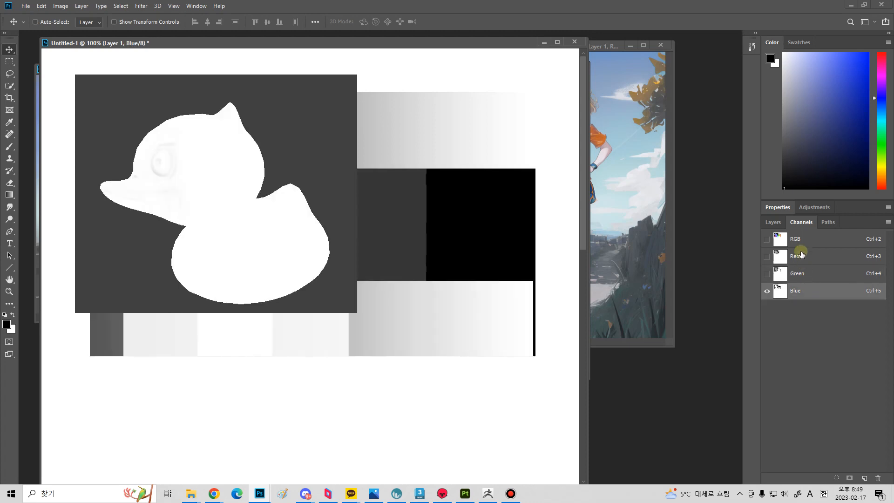
pyautogui.click(792, 239)
# Collapse the expanded layer properties and display the layer list of Untitled-1.
pyautogui.click(776, 208)
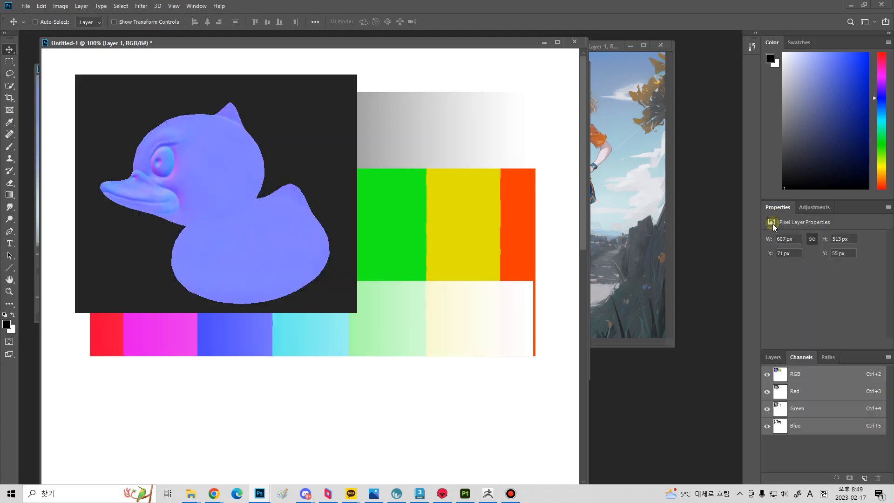
pyautogui.doubleClick(860, 207)
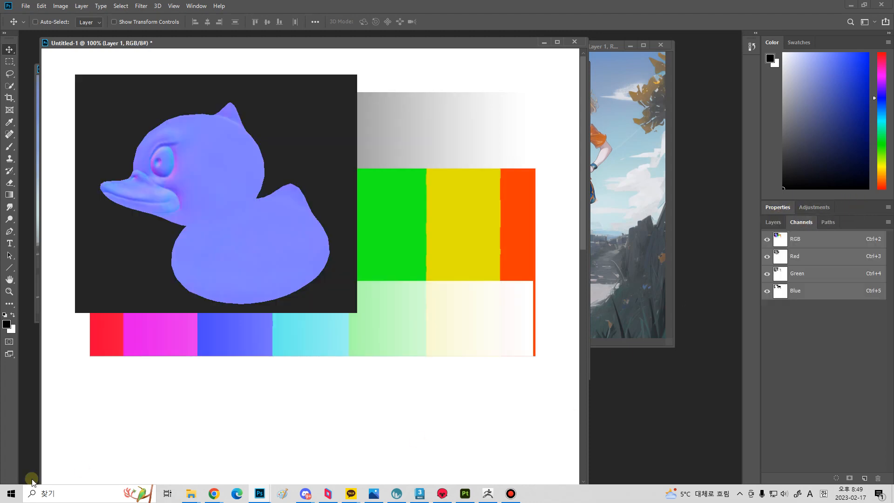
pyautogui.click(774, 222)
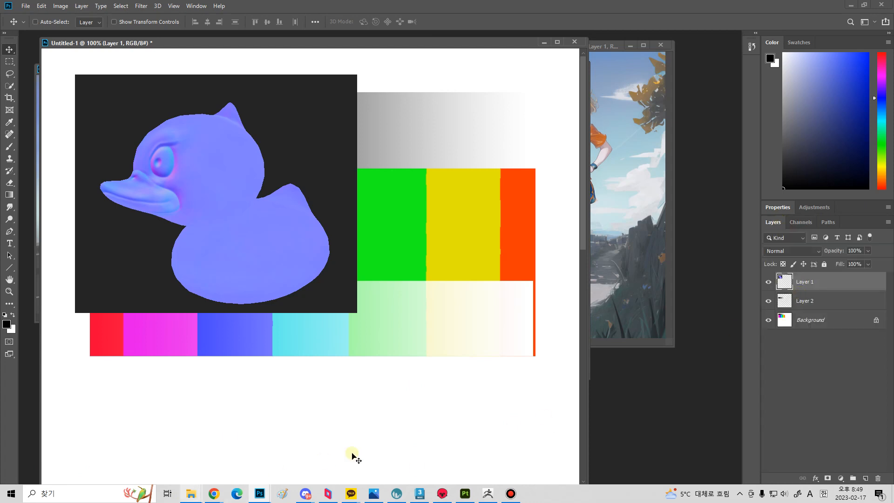
# Switch to Marmoset Toolbag and quit it without saving the IronMan scene.
pyautogui.moveTo(442, 493)
pyautogui.click(433, 452)
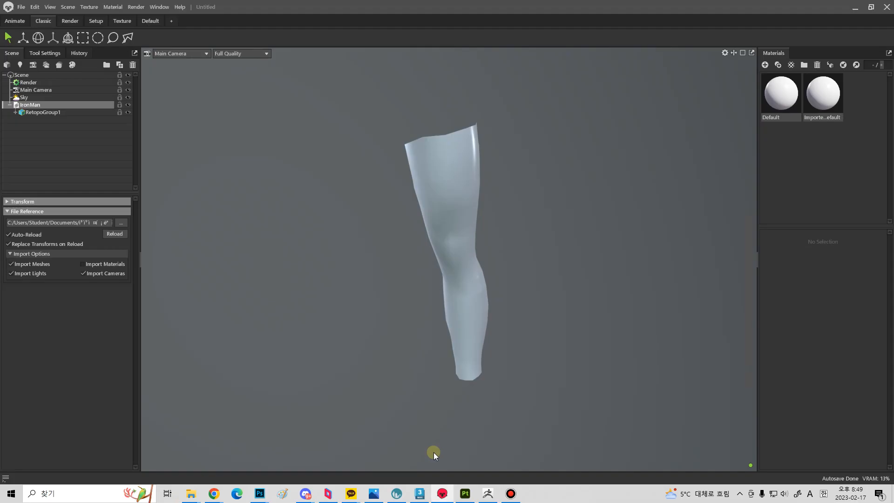
pyautogui.click(887, 7)
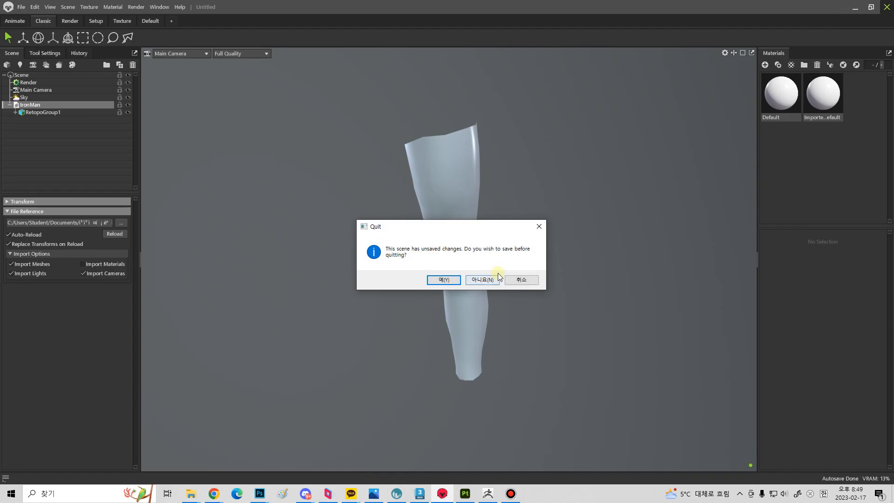
pyautogui.click(481, 280)
# Switch to Substance 3D Painter and display the World space normal mesh map on the duck.
pyautogui.click(442, 494)
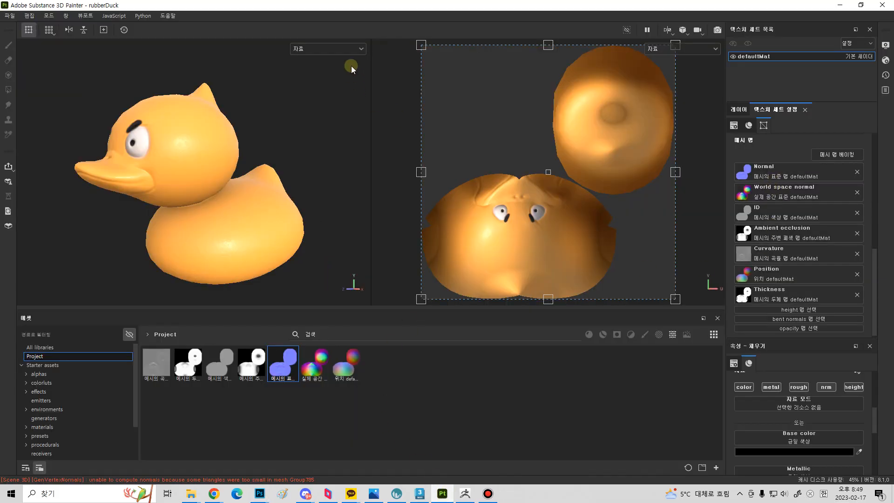
pyautogui.click(345, 50)
pyautogui.moveTo(365, 89); pyautogui.dragTo(363, 141)
pyautogui.click(323, 63)
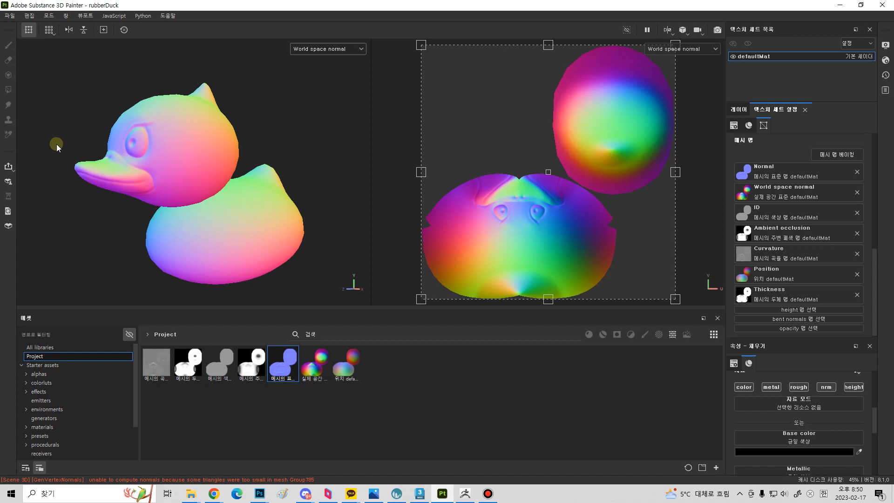
# Capture the duck with its World space normal map from the 3D viewport to the clipboard.
pyautogui.press('super+shift+s')
pyautogui.moveTo(51, 67); pyautogui.dragTo(136, 191)
pyautogui.moveTo(236, 270); pyautogui.dragTo(338, 300)
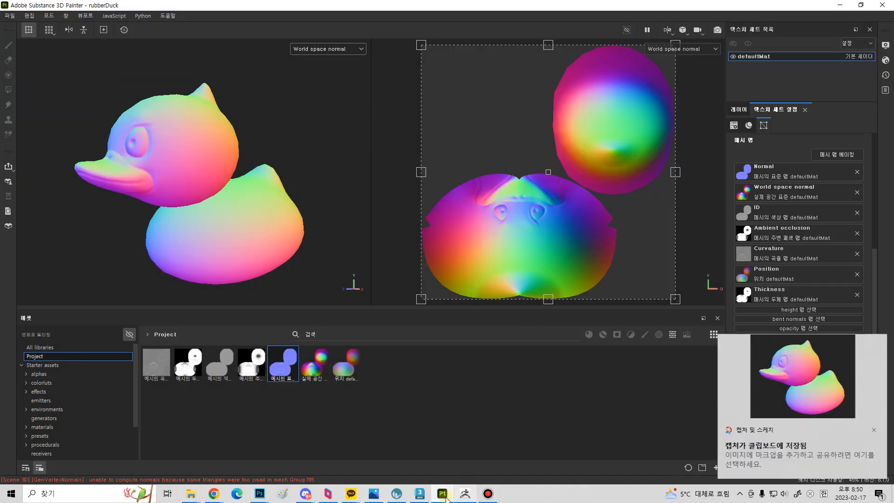
# Switch to Photoshop, paste the captured duck into Untitled-1 and place it beside the normal map capture in a widened document window.
pyautogui.moveTo(260, 494)
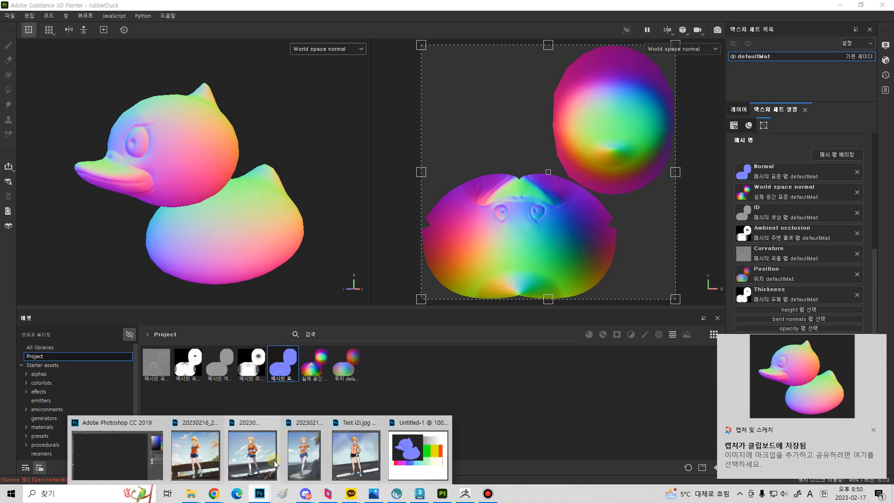
pyautogui.click(118, 455)
pyautogui.hotkey('ctrl', 'v')
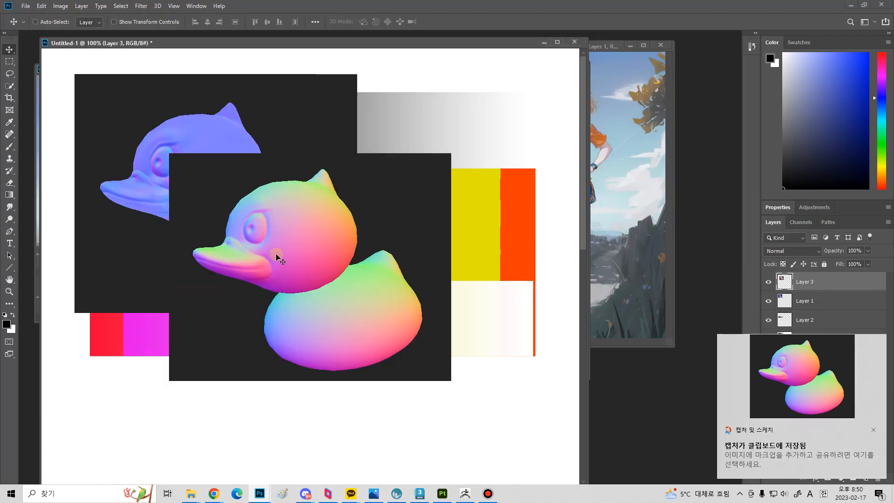
pyautogui.moveTo(268, 257); pyautogui.dragTo(433, 182)
pyautogui.moveTo(374, 222)
pyautogui.mouseDown()
pyautogui.moveTo(284, 223)
pyautogui.moveTo(380, 229)
pyautogui.moveTo(372, 220)
pyautogui.mouseUp()
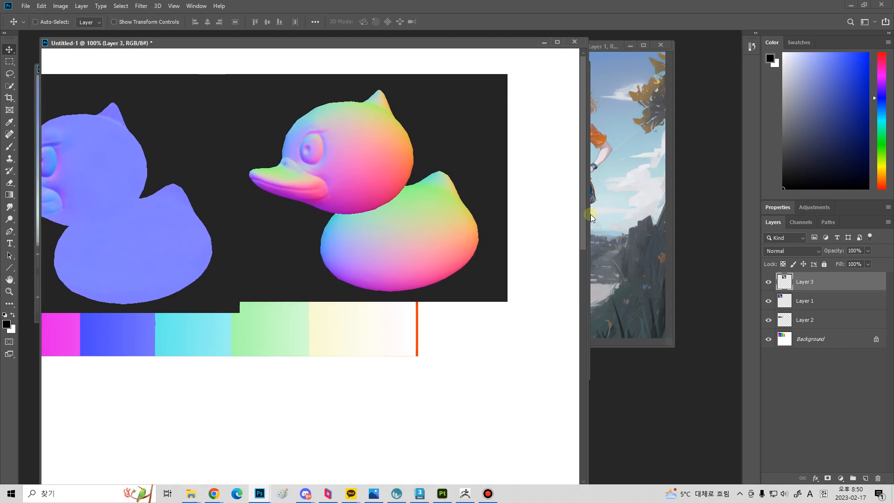
pyautogui.moveTo(594, 213); pyautogui.dragTo(722, 213)
pyautogui.moveTo(422, 277); pyautogui.dragTo(483, 285)
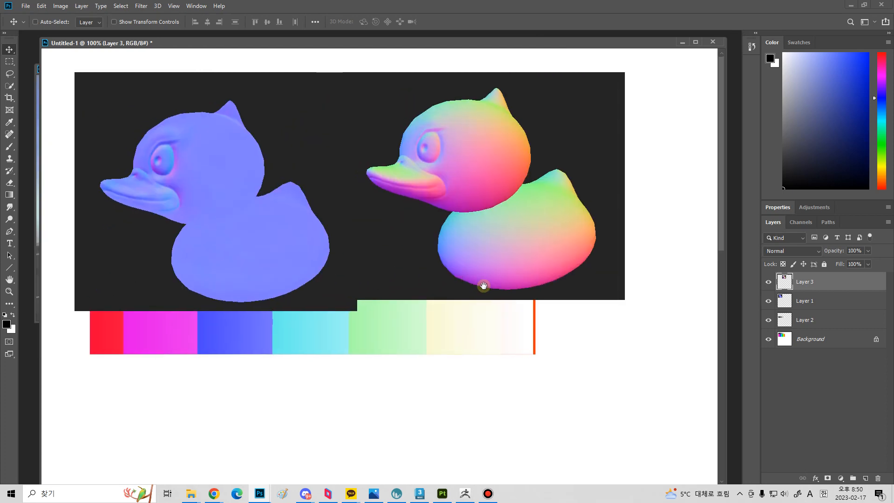
# Compare the two duck captures in the Red, Green and Blue channels one by one, then restore the composite RGB view.
pyautogui.click(800, 222)
pyautogui.click(809, 258)
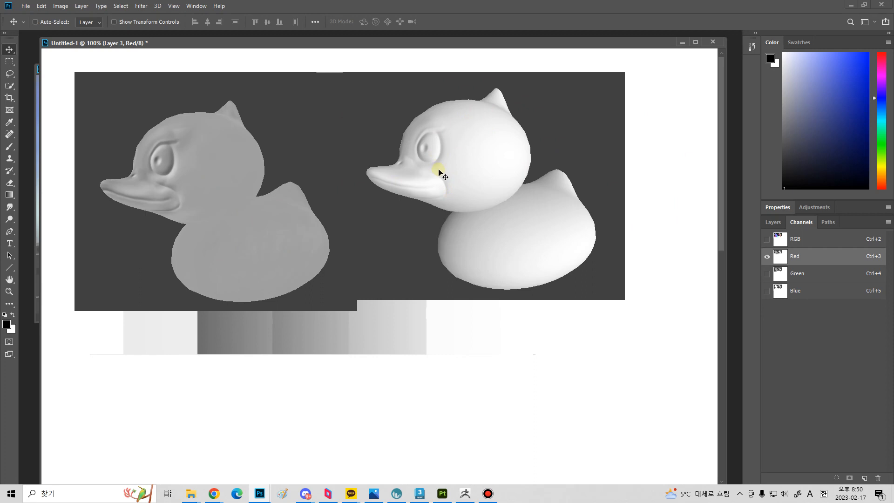
pyautogui.click(825, 274)
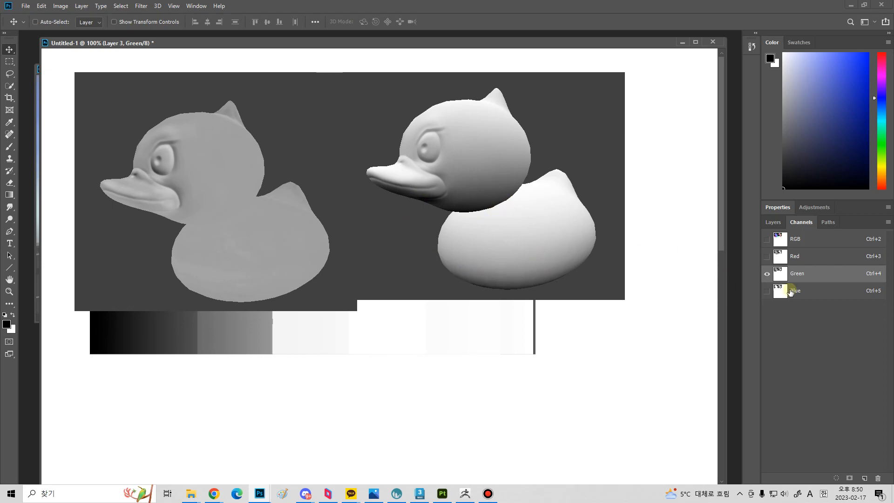
pyautogui.click(806, 290)
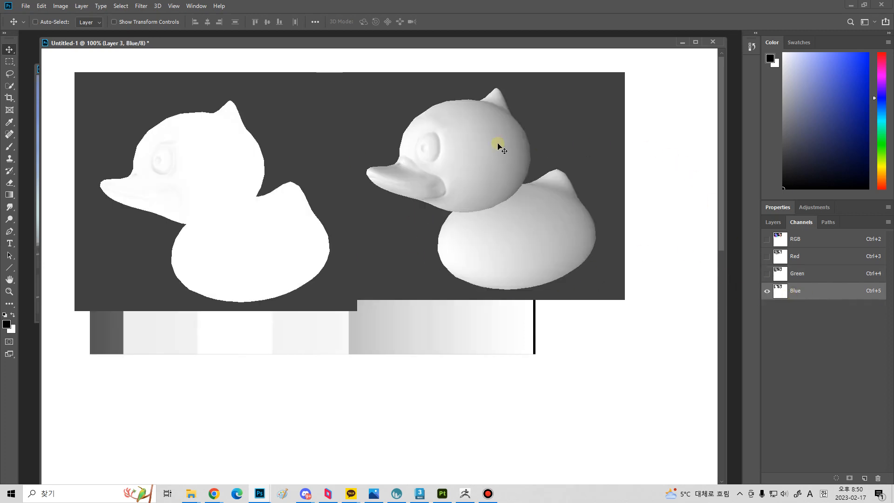
pyautogui.click(810, 262)
pyautogui.click(814, 273)
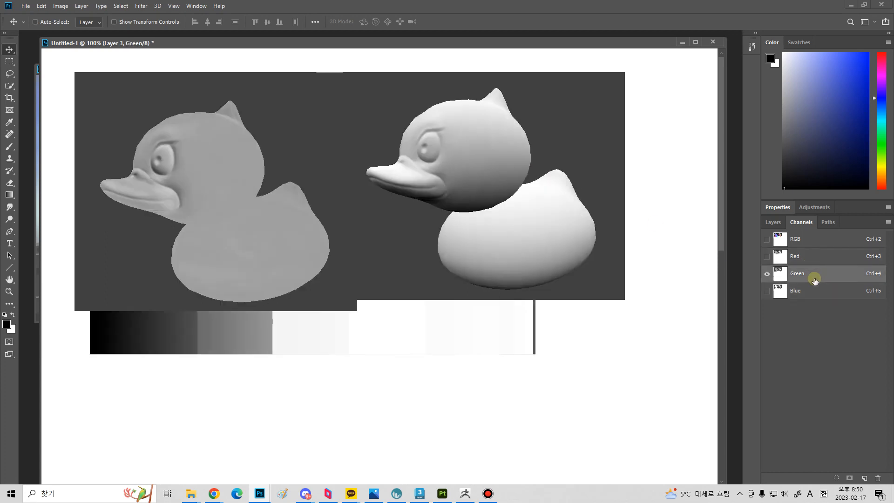
pyautogui.click(812, 292)
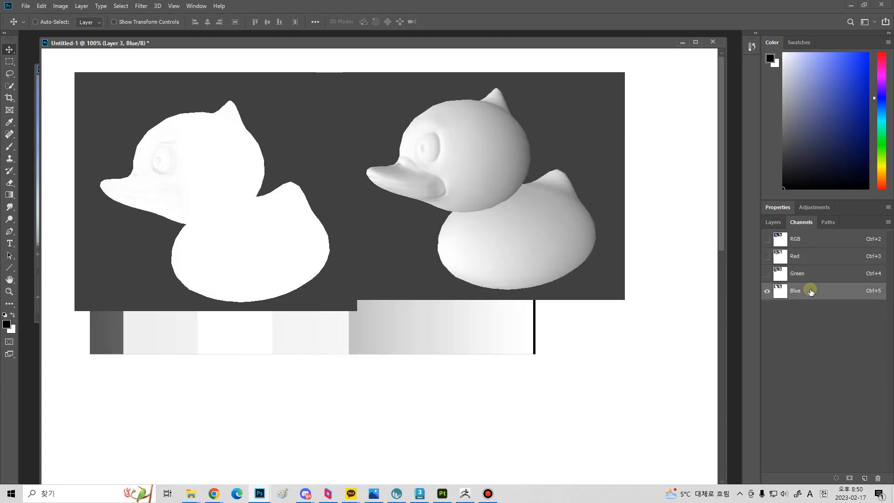
pyautogui.click(811, 258)
pyautogui.click(812, 242)
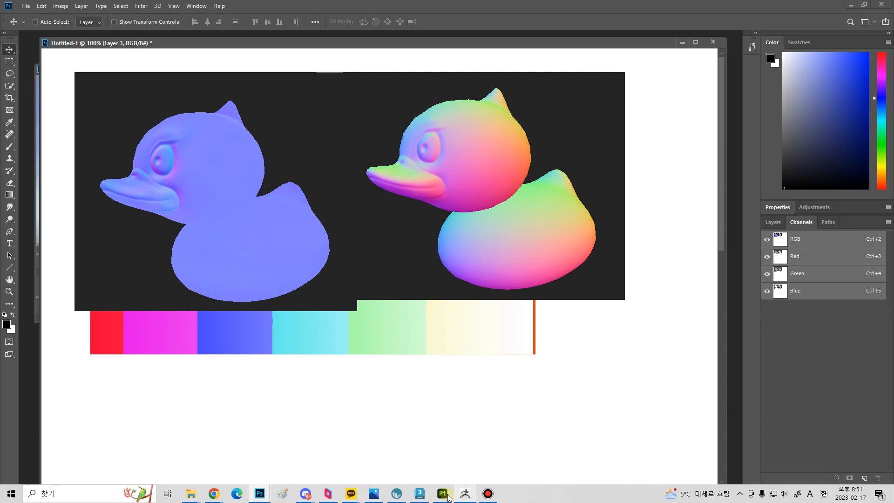
# Switch to Substance 3D Painter, return the duck's viewport display to the lit Material (자료) mode and show the layer stack.
pyautogui.click(449, 497)
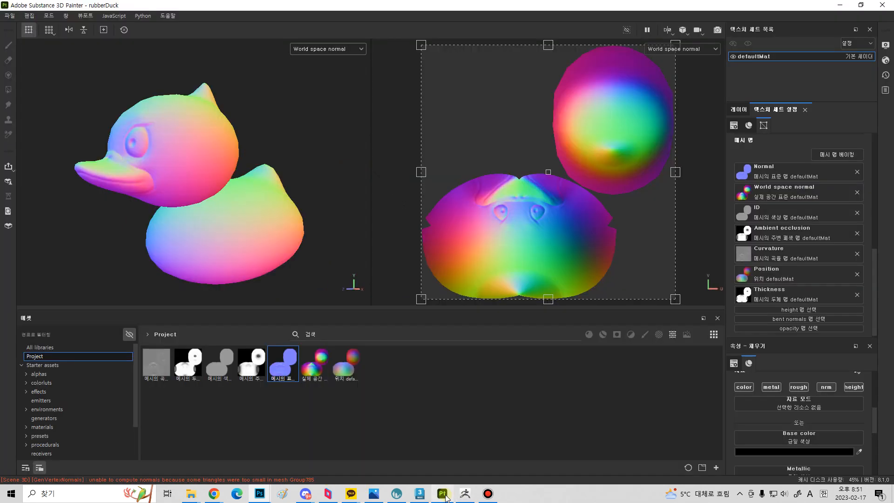
pyautogui.click(359, 50)
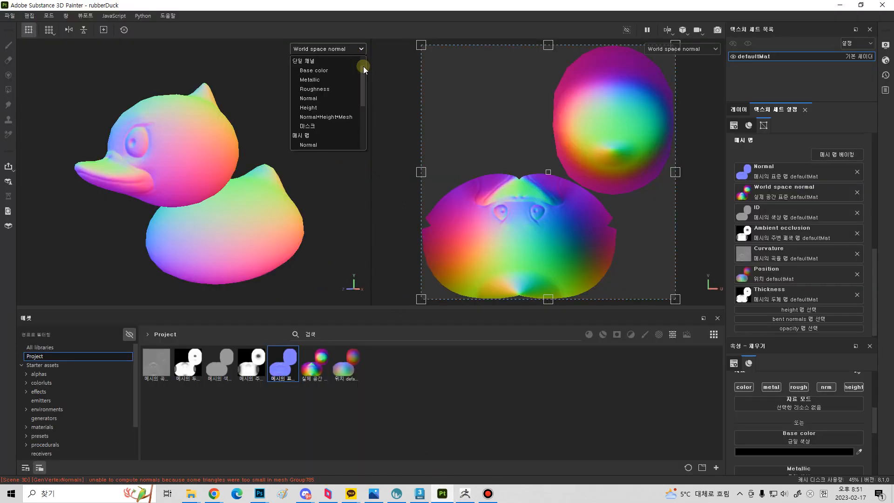
pyautogui.click(334, 70)
pyautogui.click(349, 50)
pyautogui.scroll(2, 340, 70)
pyautogui.click(340, 70)
pyautogui.click(741, 110)
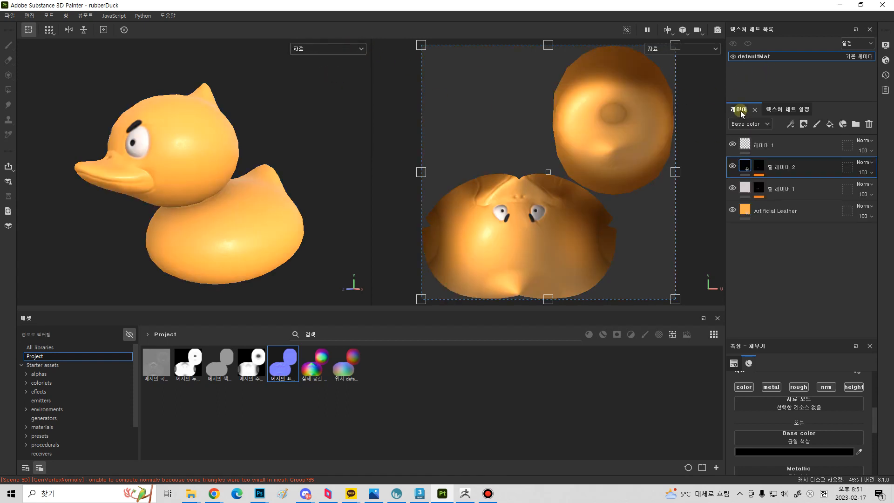
# Add a fill layer directly above the second fill layer and give it a black mask.
pyautogui.keyDown('alt'); pyautogui.moveTo(275, 223); pyautogui.dragTo(328, 242); pyautogui.keyUp('alt')
pyautogui.keyDown('alt'); pyautogui.moveTo(215, 195); pyautogui.dragTo(233, 247, button='right'); pyautogui.keyUp('alt')
pyautogui.keyDown('alt'); pyautogui.moveTo(238, 219); pyautogui.dragTo(186, 195); pyautogui.keyUp('alt')
pyautogui.keyDown('alt'); pyautogui.moveTo(258, 218); pyautogui.dragTo(269, 235, button='middle'); pyautogui.keyUp('alt')
pyautogui.keyDown('alt'); pyautogui.moveTo(267, 218); pyautogui.dragTo(274, 221); pyautogui.keyUp('alt')
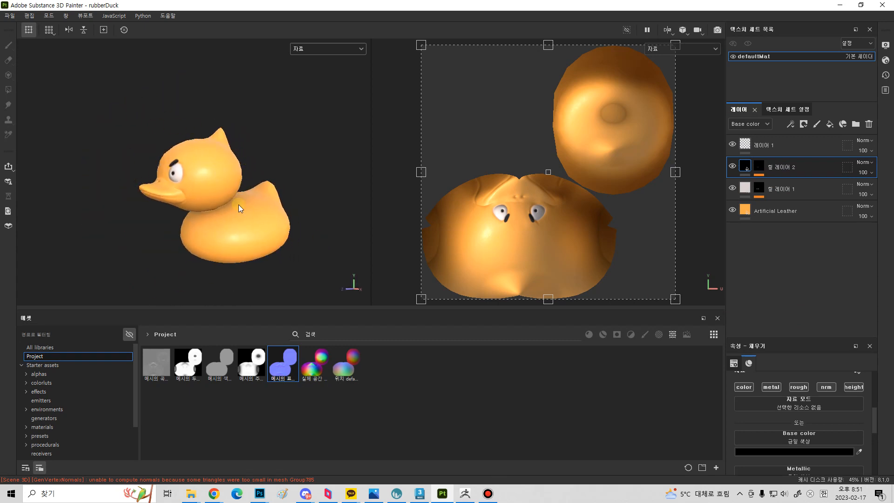
pyautogui.click(759, 167)
pyautogui.click(746, 168)
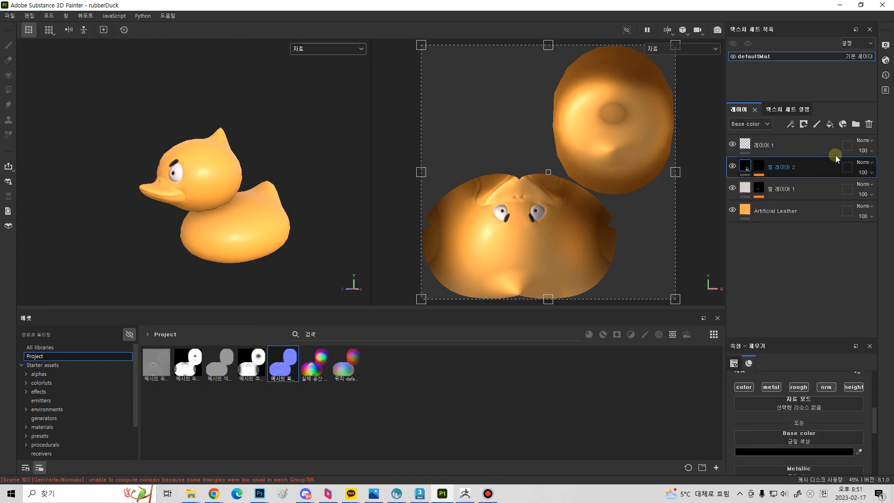
pyautogui.click(830, 124)
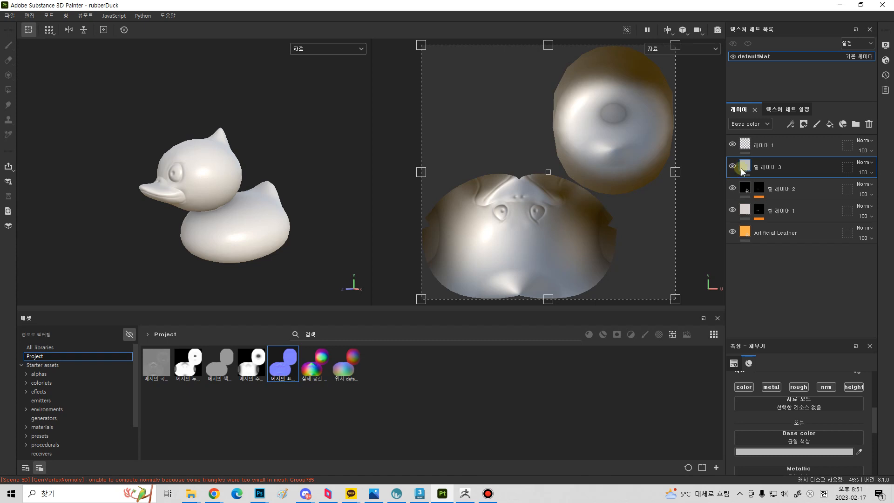
pyautogui.moveTo(751, 167)
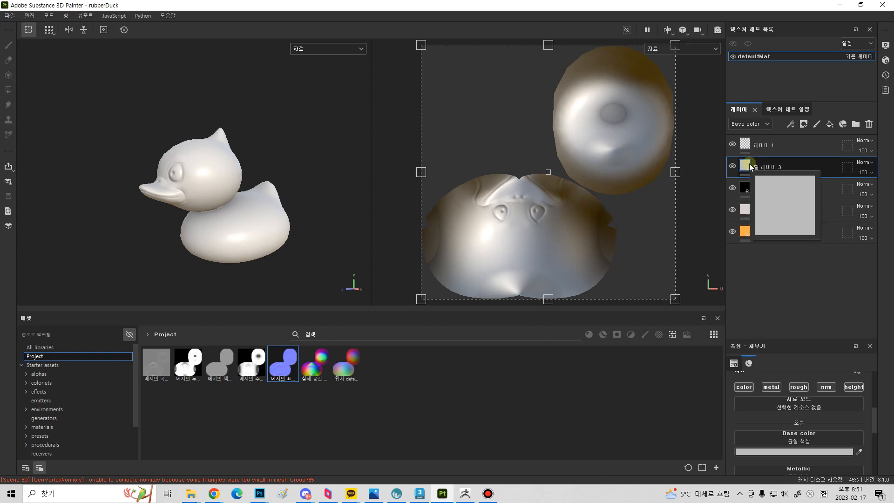
pyautogui.rightClick(749, 164)
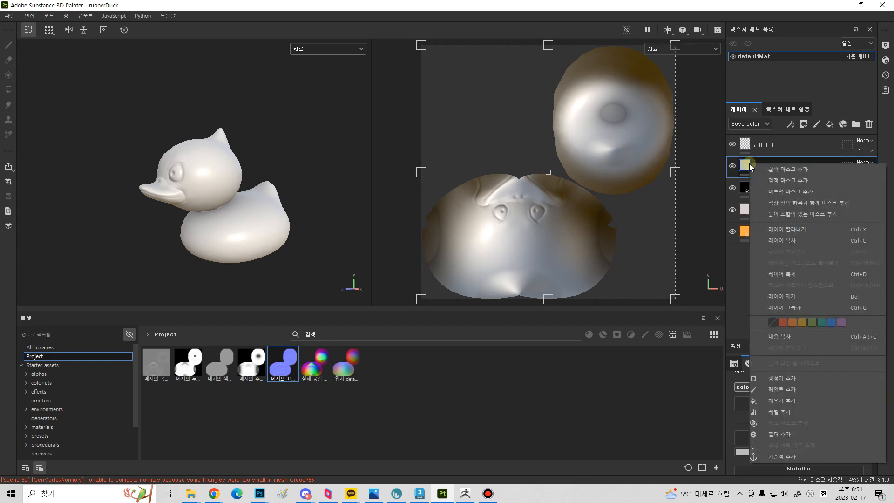
pyautogui.click(773, 179)
# Add a generator to the new fill layer's mask and set it to Mask Builder - Legacy.
pyautogui.rightClick(758, 166)
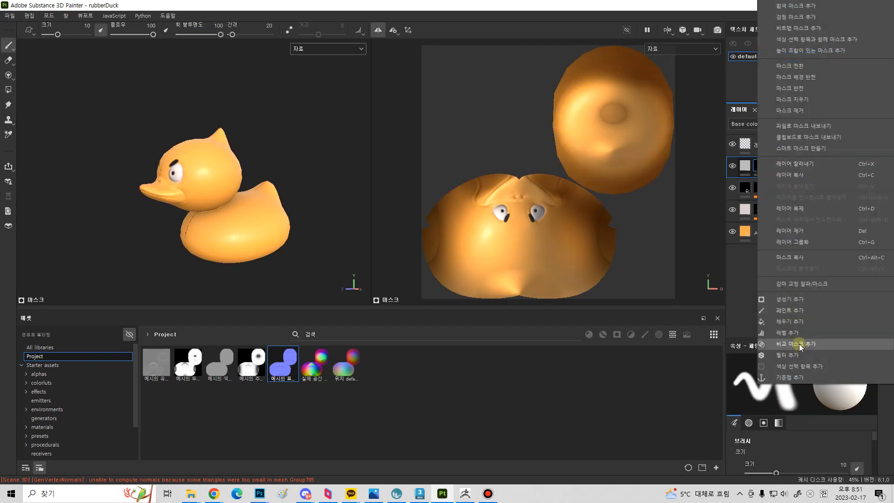
pyautogui.click(797, 299)
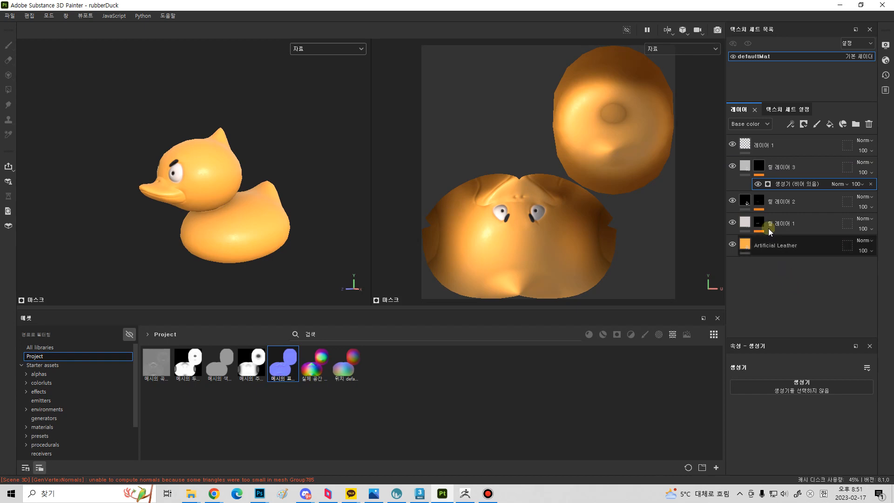
pyautogui.click(744, 167)
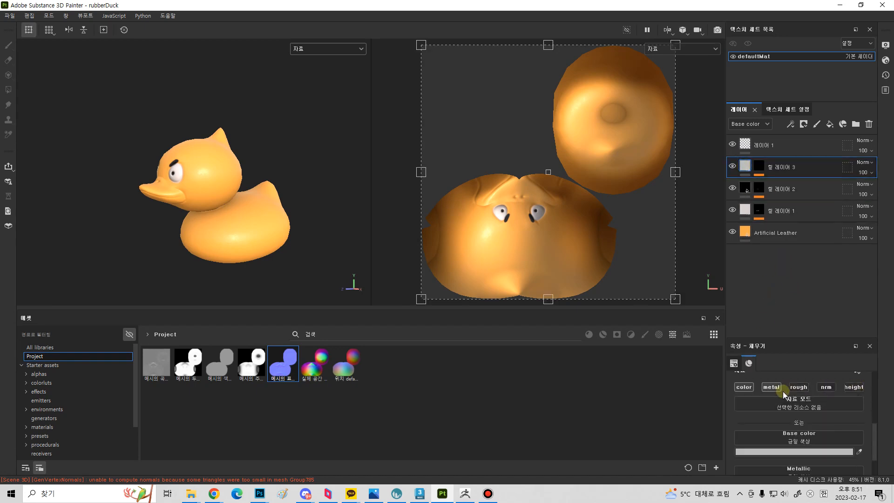
pyautogui.click(759, 168)
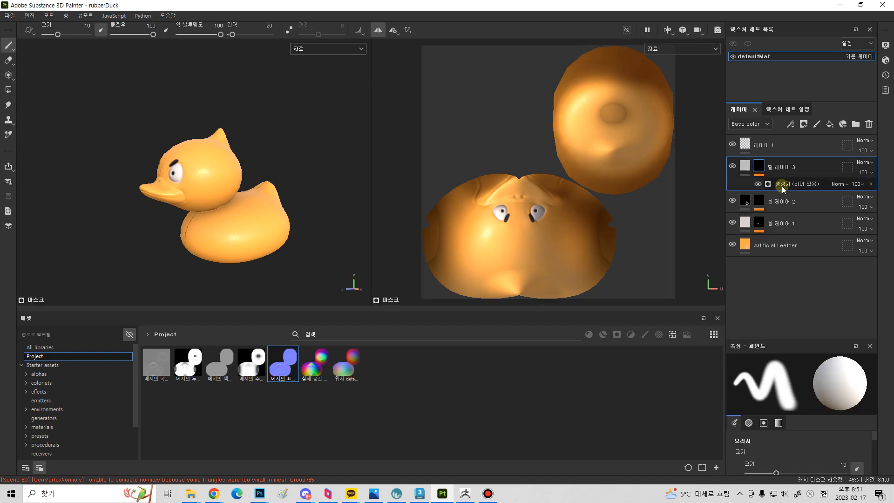
pyautogui.click(784, 186)
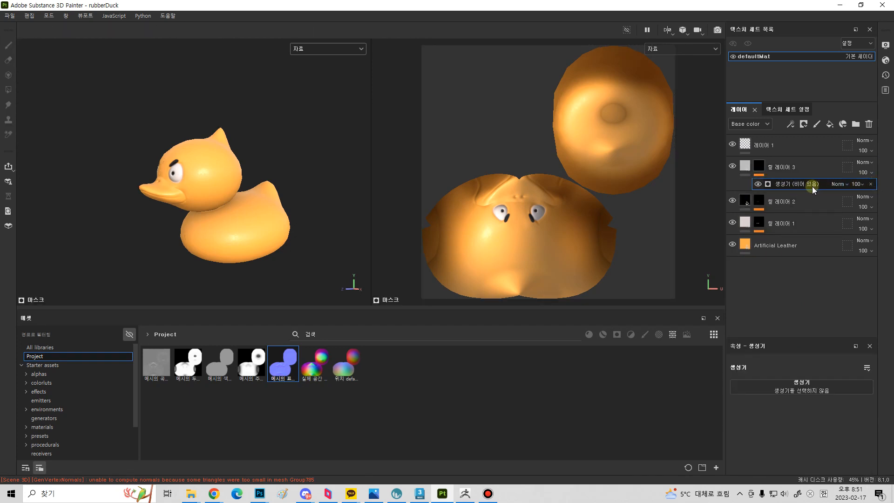
pyautogui.click(784, 391)
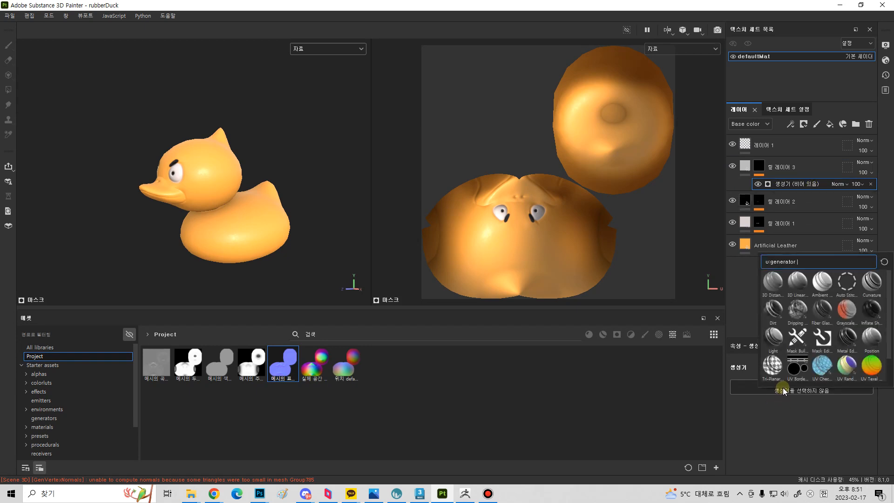
pyautogui.click(798, 337)
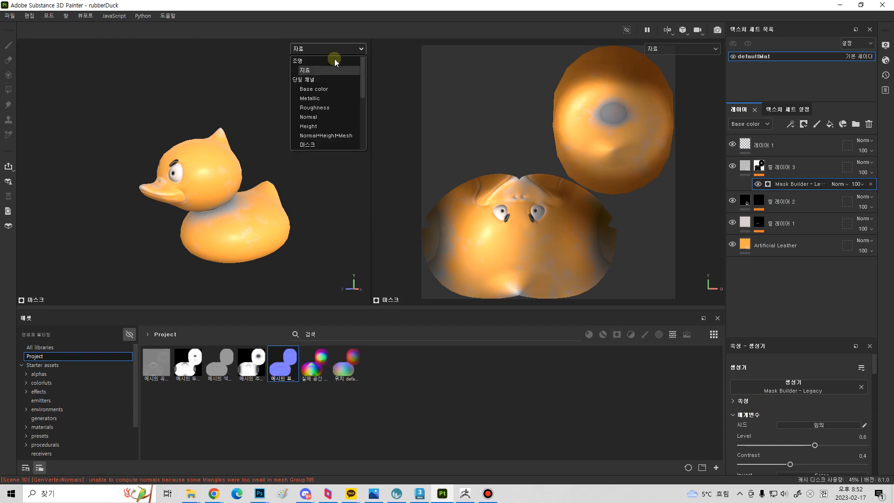
# Display only the mask on the duck and examine the Mask Builder's parameters and image inputs, including its World Space Normal settings.
pyautogui.click(330, 144)
pyautogui.keyDown('alt'); pyautogui.moveTo(259, 229); pyautogui.dragTo(224, 245); pyautogui.keyUp('alt')
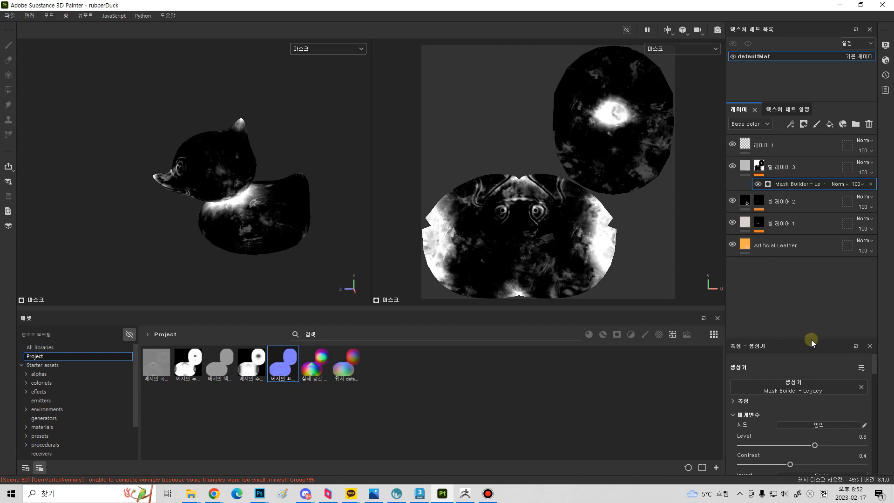
pyautogui.moveTo(808, 337); pyautogui.dragTo(810, 267)
pyautogui.scroll(-3, 821, 404)
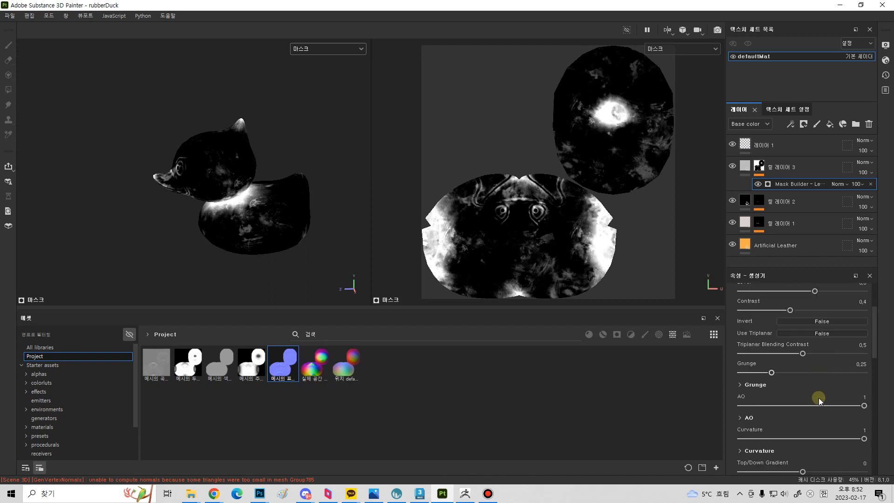
pyautogui.scroll(-1, 820, 401)
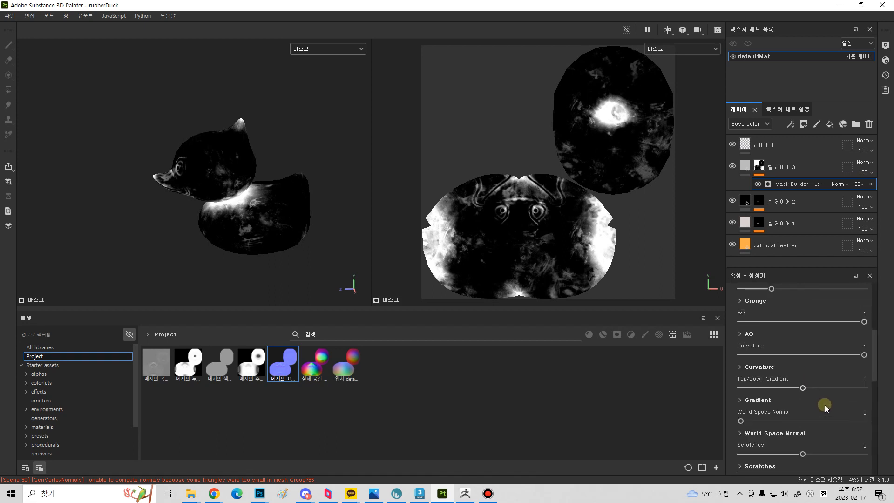
pyautogui.scroll(-7, 825, 404)
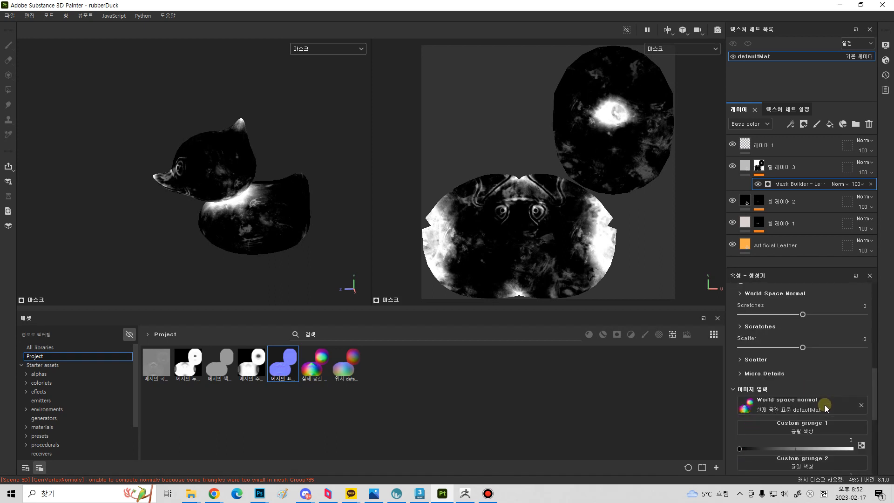
pyautogui.scroll(3, 824, 405)
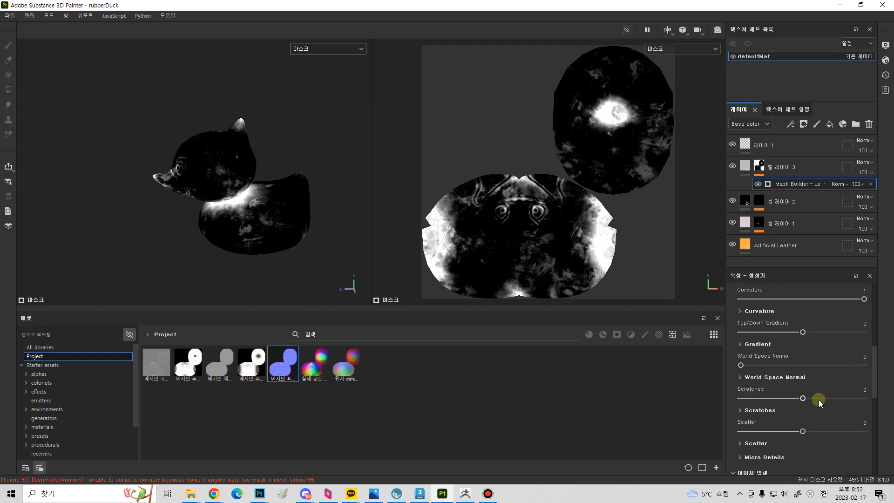
pyautogui.scroll(2, 819, 399)
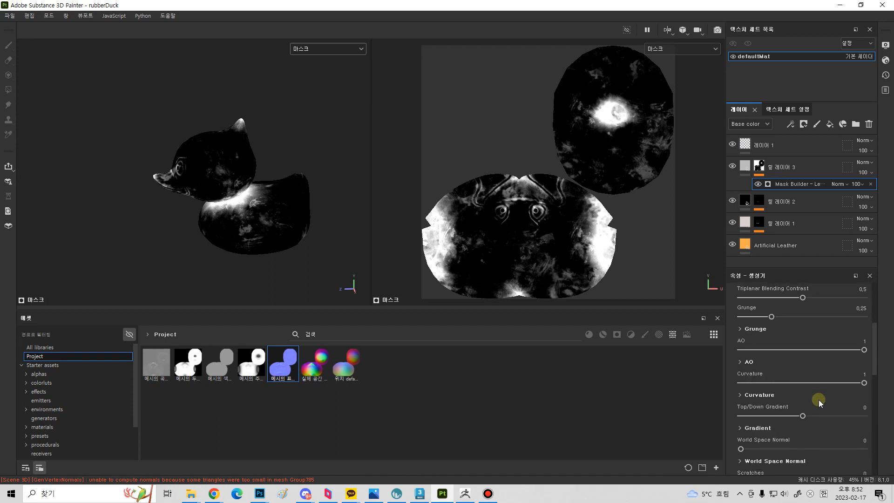
pyautogui.scroll(2, 801, 414)
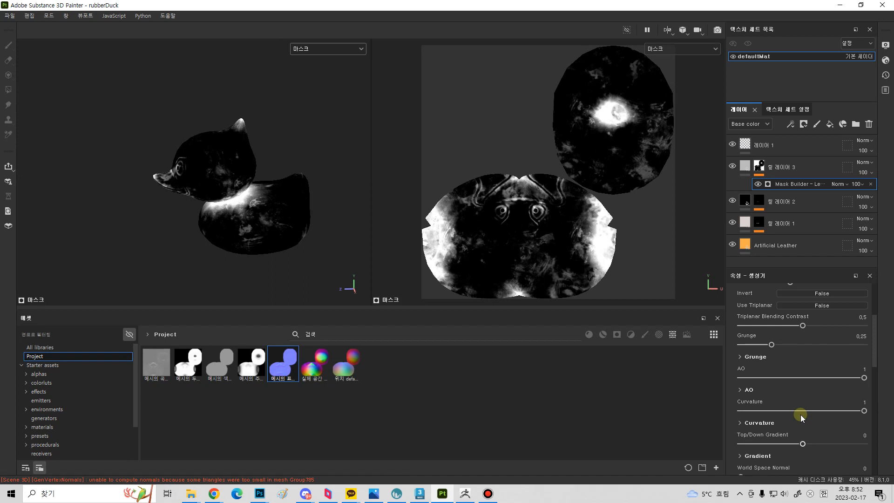
# Set the Mask Builder's AO to -1, Curvature to 0 and Grunge to 0.
pyautogui.scroll(-1, 793, 388)
pyautogui.moveTo(798, 388); pyautogui.dragTo(706, 398)
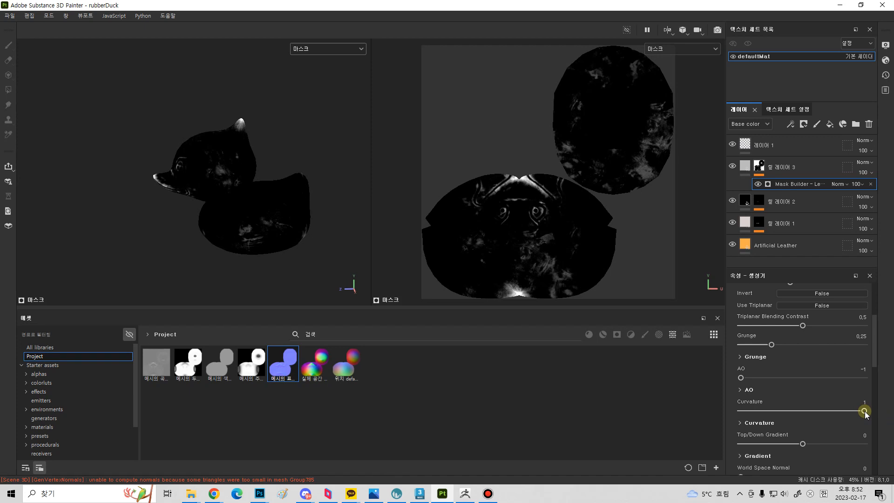
pyautogui.moveTo(734, 422); pyautogui.dragTo(704, 423)
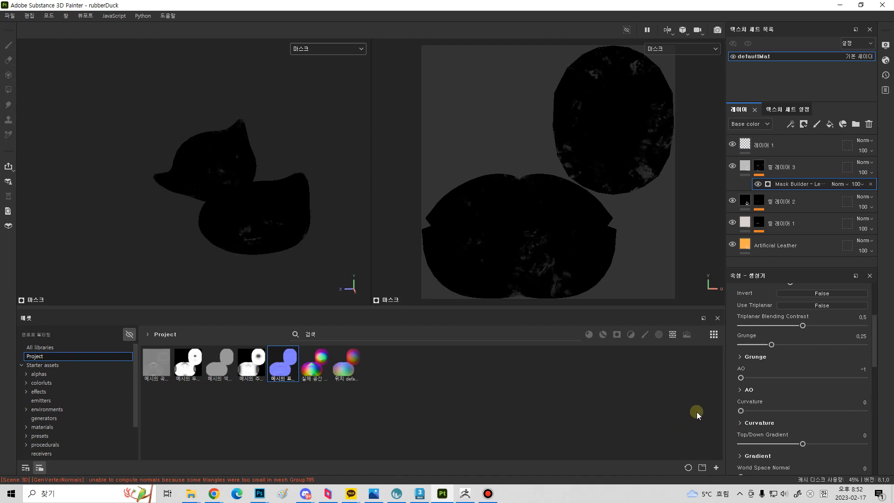
pyautogui.moveTo(770, 348); pyautogui.dragTo(698, 354)
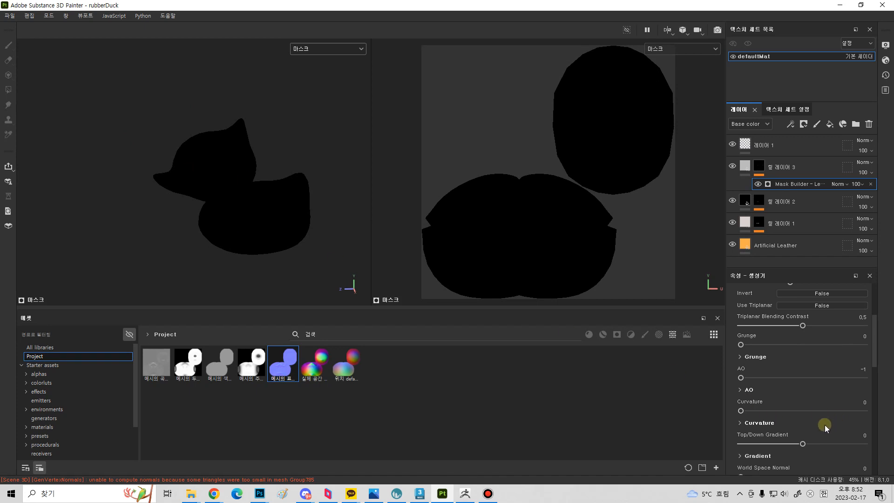
# Set the Mask Builder's World Space Normal to 1 and its Top Intensity to about 0.23.
pyautogui.scroll(-1, 825, 424)
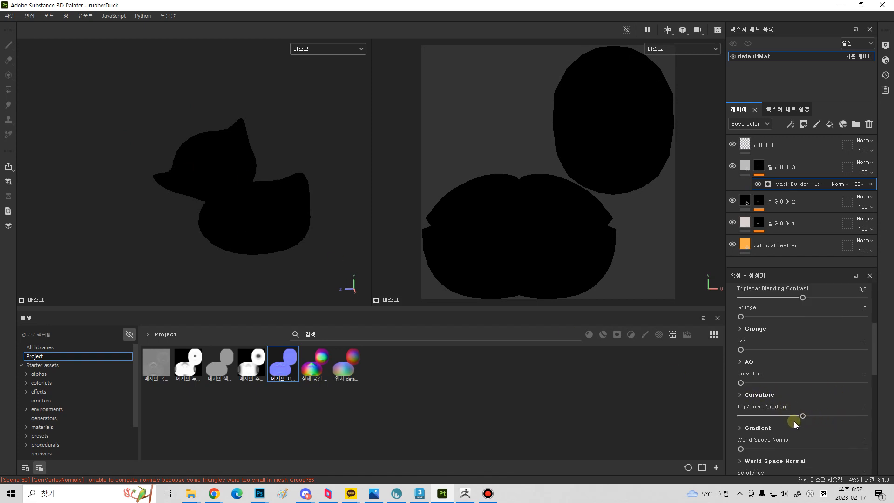
pyautogui.scroll(-1, 795, 425)
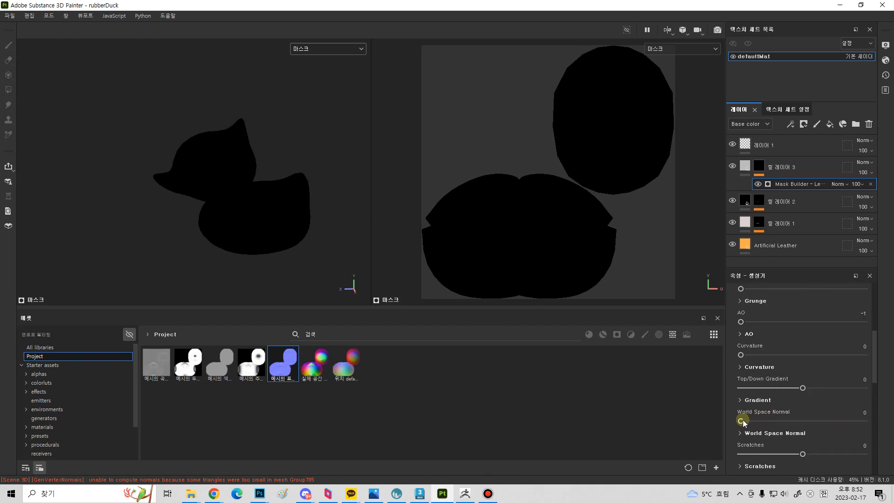
pyautogui.moveTo(744, 421); pyautogui.dragTo(892, 425)
pyautogui.scroll(-2, 787, 422)
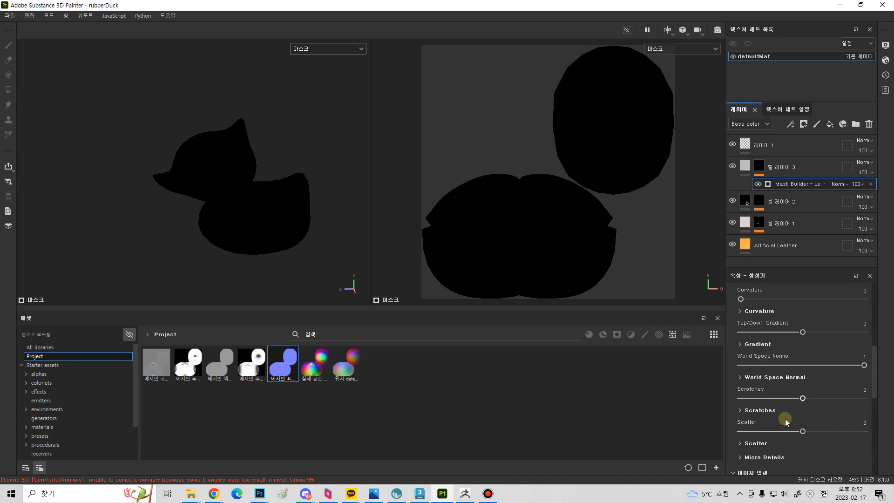
pyautogui.click(766, 377)
pyautogui.scroll(-3, 836, 421)
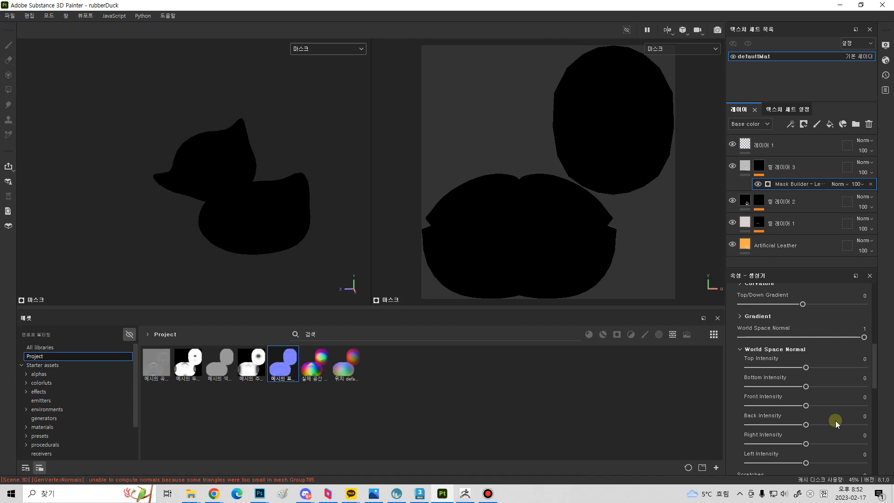
pyautogui.scroll(1, 836, 421)
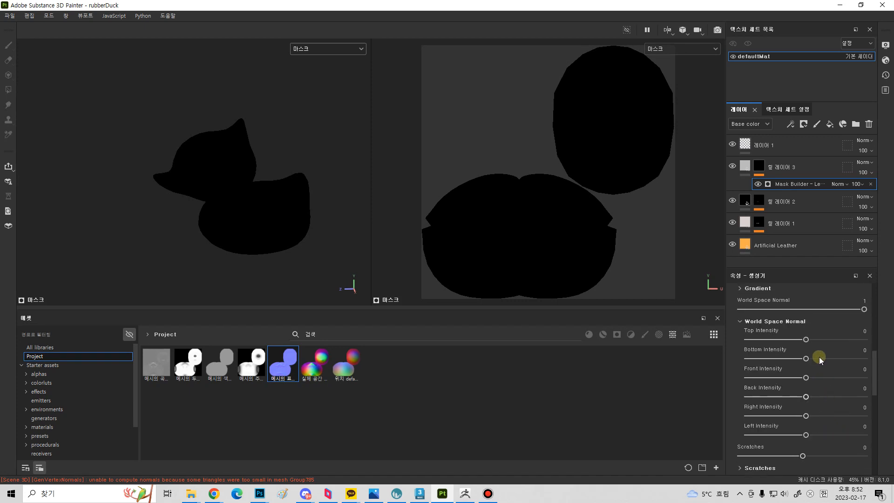
pyautogui.moveTo(807, 339)
pyautogui.mouseDown()
pyautogui.moveTo(885, 341)
pyautogui.moveTo(820, 342)
pyautogui.mouseUp()
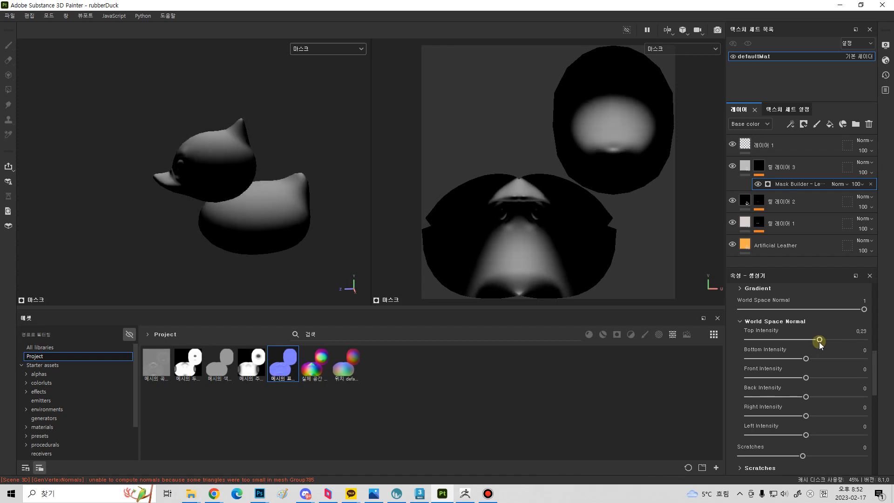
# Remove the Mask Builder generator from the third fill layer's mask and add a Mask Editor generator in its place.
pyautogui.moveTo(725, 135); pyautogui.dragTo(671, 135)
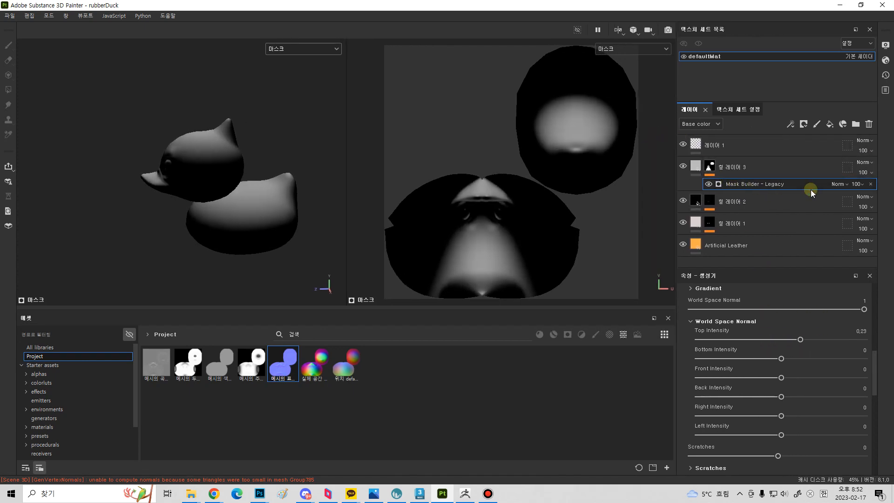
pyautogui.click(871, 184)
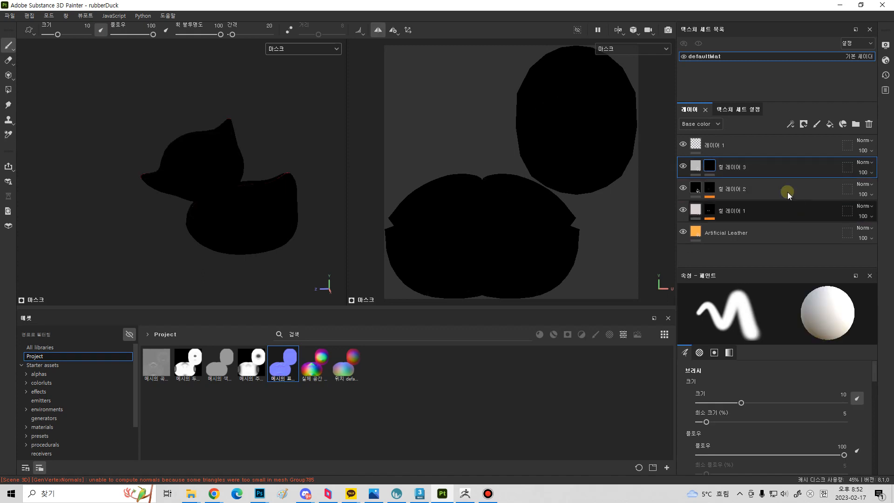
pyautogui.rightClick(710, 166)
pyautogui.click(616, 390)
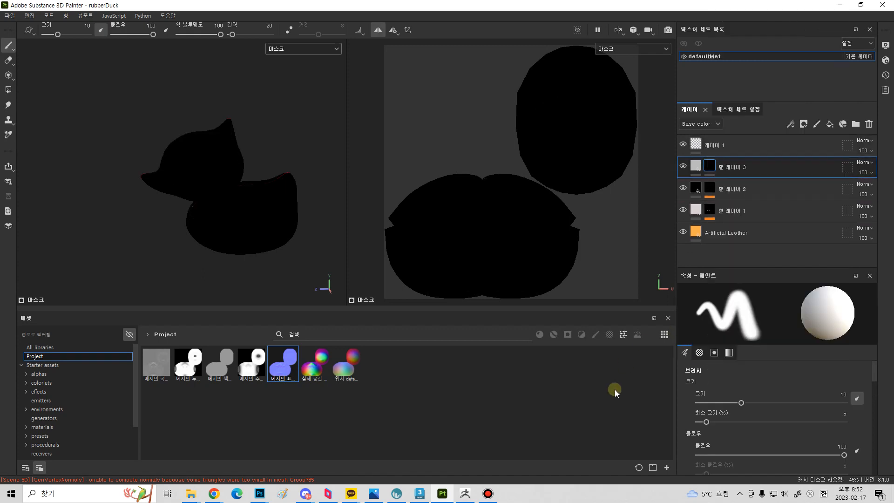
pyautogui.scroll(-3, 796, 363)
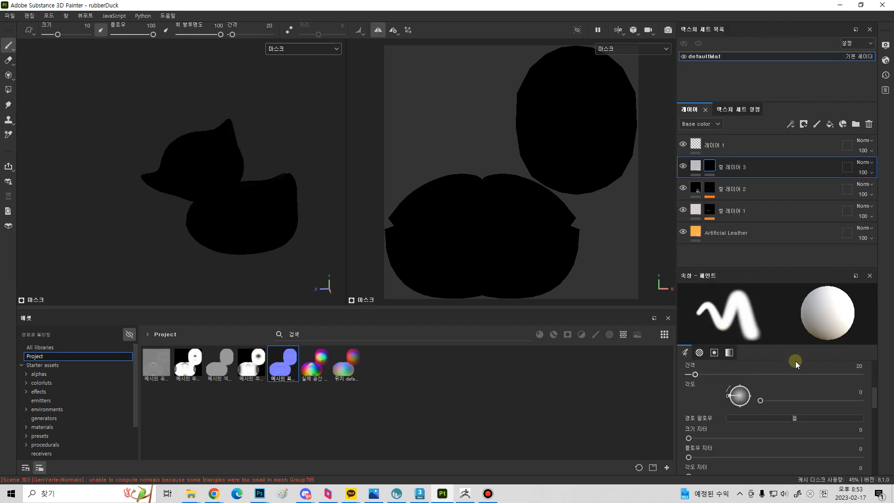
pyautogui.click(700, 165)
pyautogui.rightClick(710, 165)
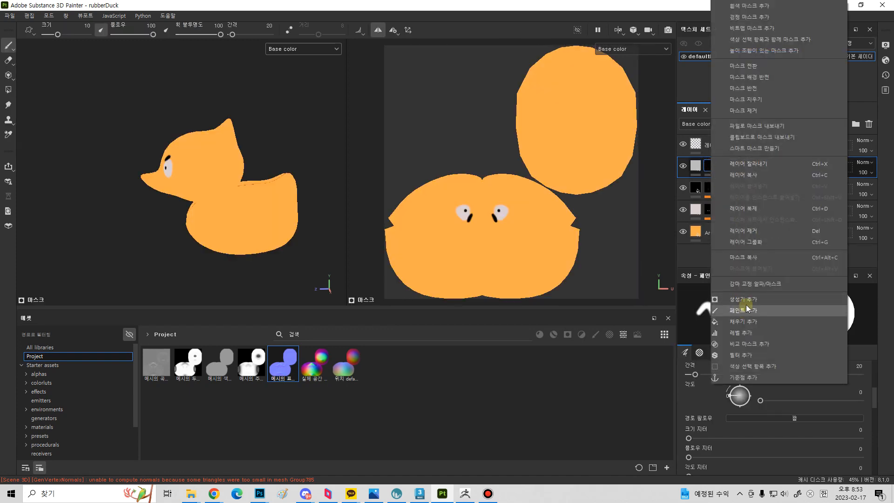
pyautogui.click(745, 300)
pyautogui.click(775, 315)
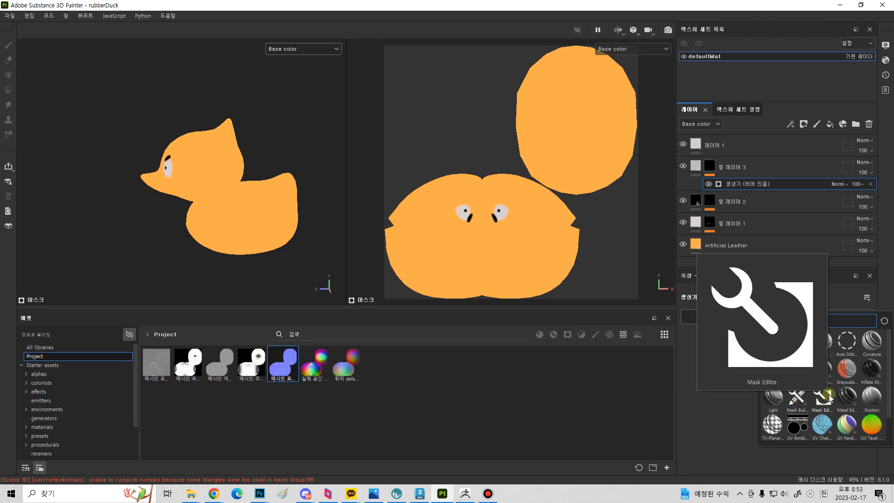
pyautogui.moveTo(798, 400)
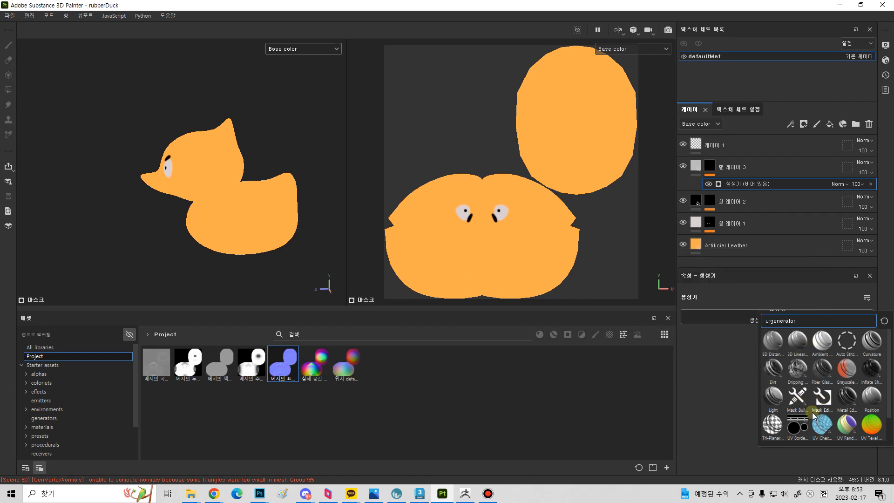
pyautogui.click(813, 412)
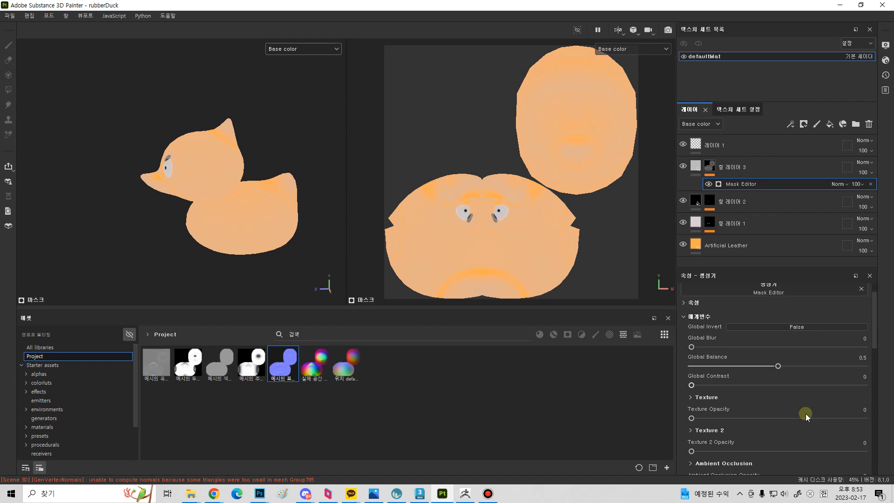
# Display only the mask on the duck and set the Mask Editor's Curvature Opacity to 0.
pyautogui.click(300, 48)
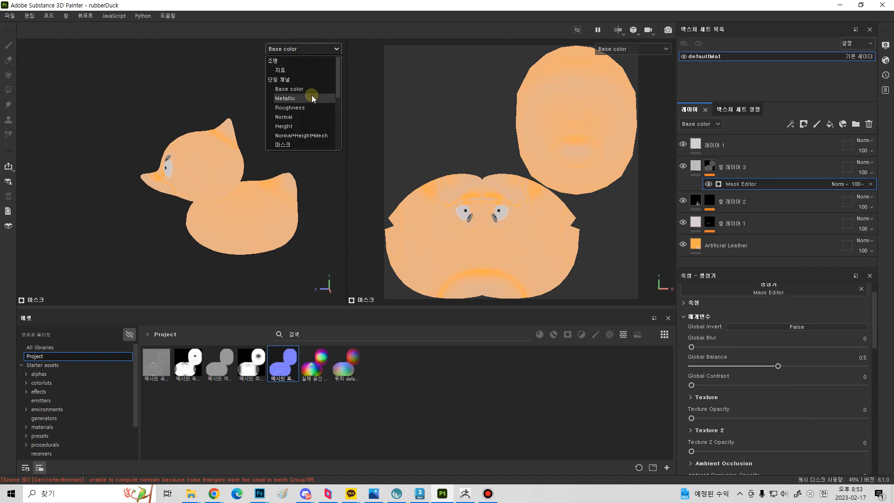
pyautogui.click(309, 145)
pyautogui.keyDown('alt'); pyautogui.moveTo(275, 214); pyautogui.dragTo(295, 208); pyautogui.keyUp('alt')
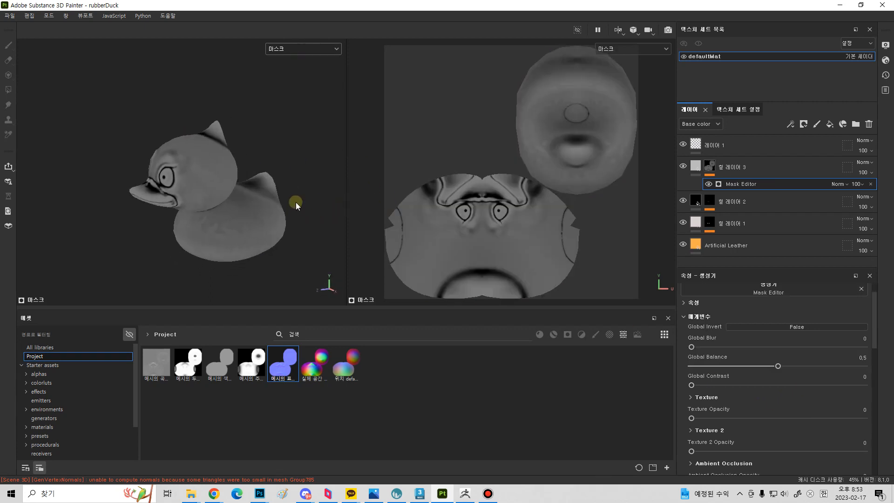
pyautogui.scroll(-2, 769, 368)
pyautogui.scroll(-1, 790, 390)
pyautogui.scroll(-2, 788, 388)
pyautogui.moveTo(668, 379); pyautogui.dragTo(644, 382)
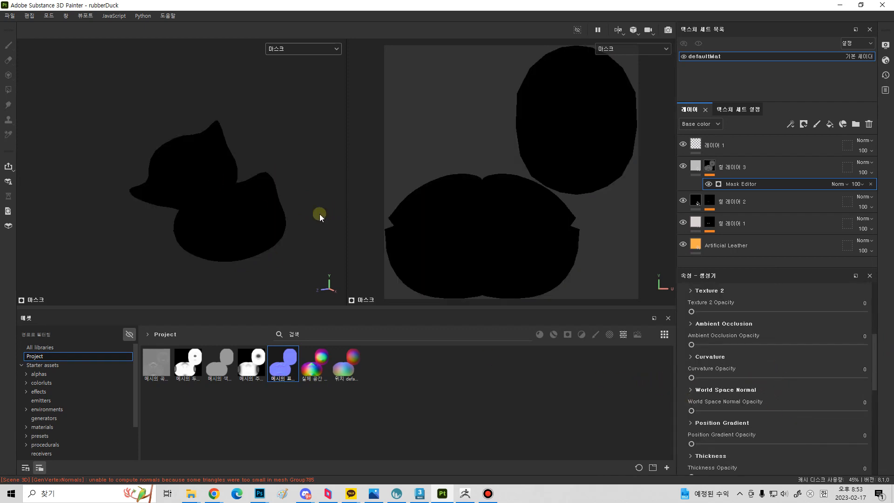
# Set the Mask Editor's World Space Normal Opacity to 1 and inspect the mask around the duck.
pyautogui.moveTo(693, 413)
pyautogui.mouseDown()
pyautogui.moveTo(871, 413)
pyautogui.moveTo(884, 425)
pyautogui.mouseUp()
pyautogui.keyDown('alt'); pyautogui.moveTo(277, 196); pyautogui.dragTo(251, 220); pyautogui.keyUp('alt')
pyautogui.keyDown('alt'); pyautogui.moveTo(252, 221); pyautogui.dragTo(352, 221, button='right'); pyautogui.keyUp('alt')
pyautogui.keyDown('alt'); pyautogui.moveTo(251, 219); pyautogui.dragTo(326, 221); pyautogui.keyUp('alt')
pyautogui.keyDown('alt'); pyautogui.moveTo(326, 221); pyautogui.dragTo(8, 213, button='right'); pyautogui.keyUp('alt')
pyautogui.keyDown('alt'); pyautogui.moveTo(47, 212); pyautogui.dragTo(123, 210); pyautogui.keyUp('alt')
pyautogui.keyDown('alt'); pyautogui.moveTo(228, 182); pyautogui.dragTo(107, 209); pyautogui.keyUp('alt')
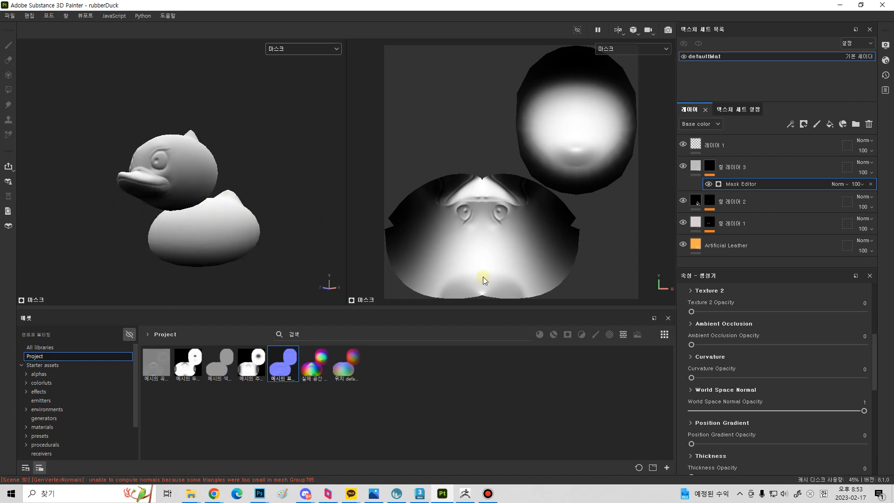
# Expand the Mask Editor's World Space Normal settings and set Top To Bottom to 0.
pyautogui.click(729, 390)
pyautogui.scroll(-2, 776, 403)
pyautogui.scroll(-5, 776, 400)
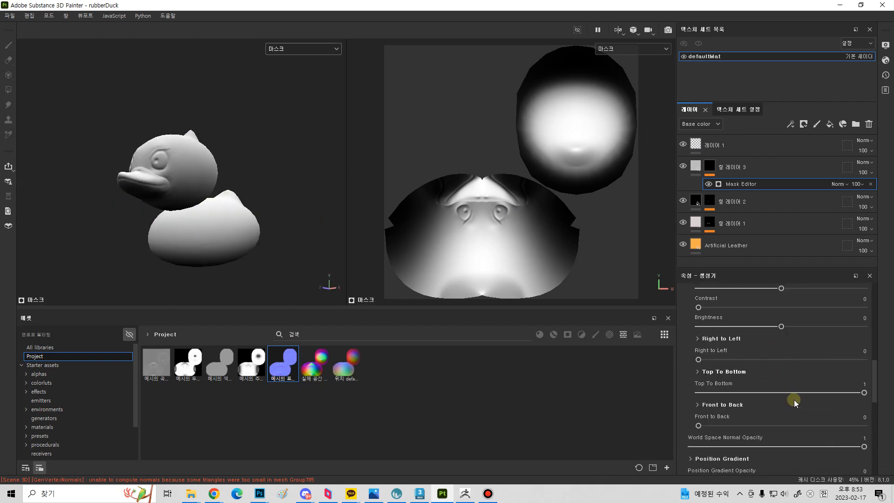
pyautogui.scroll(3, 791, 396)
pyautogui.scroll(-1, 710, 404)
pyautogui.moveTo(819, 394); pyautogui.dragTo(586, 408)
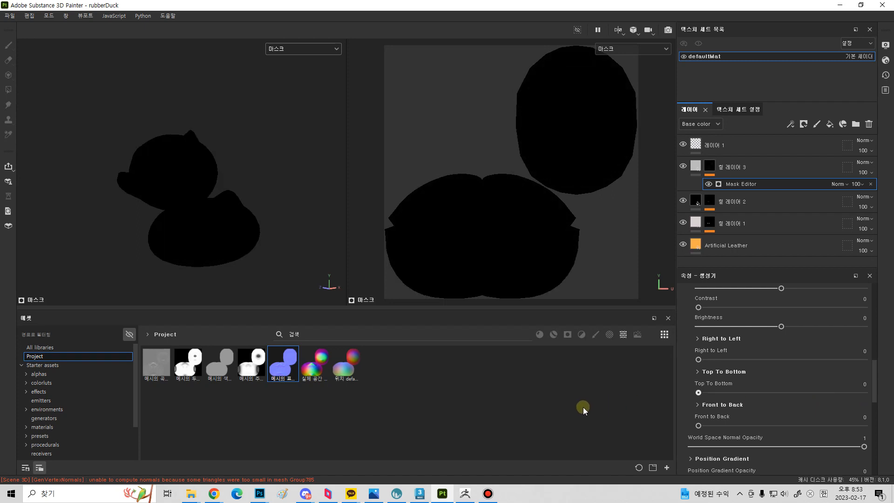
# Try Front to Back at 1 in the World Space Normal settings, inspect the mask on the duck and return it to 0.
pyautogui.moveTo(701, 426); pyautogui.dragTo(891, 426)
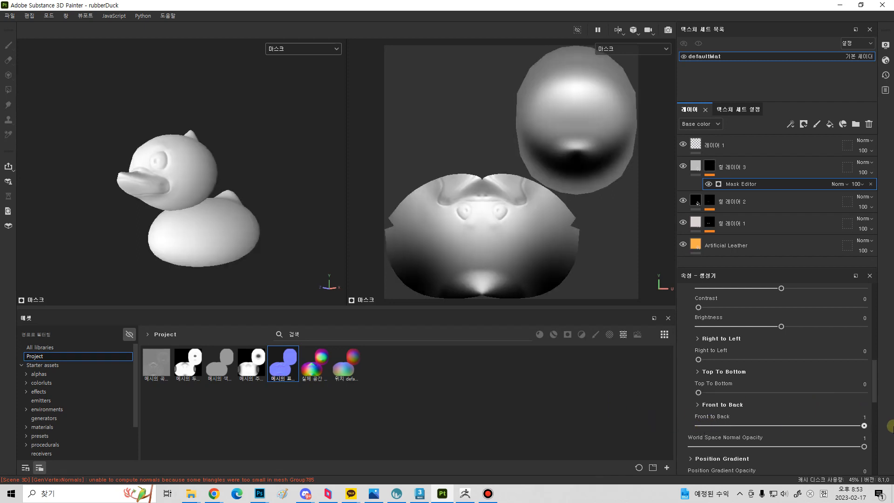
pyautogui.keyDown('alt'); pyautogui.moveTo(203, 259); pyautogui.dragTo(177, 246); pyautogui.keyUp('alt')
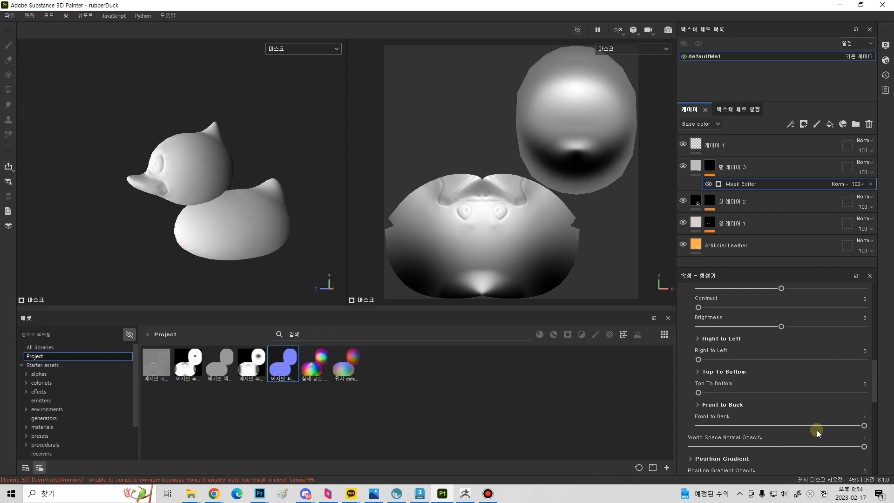
pyautogui.moveTo(723, 425); pyautogui.dragTo(633, 424)
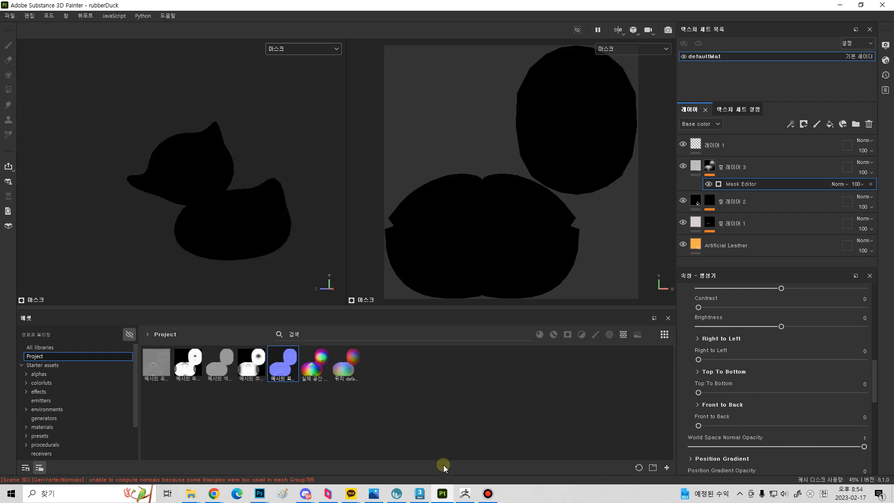
# Switch to Photoshop and compare the Red, Green and Blue channels of the two duck normal images, ending on RGB.
pyautogui.moveTo(260, 494)
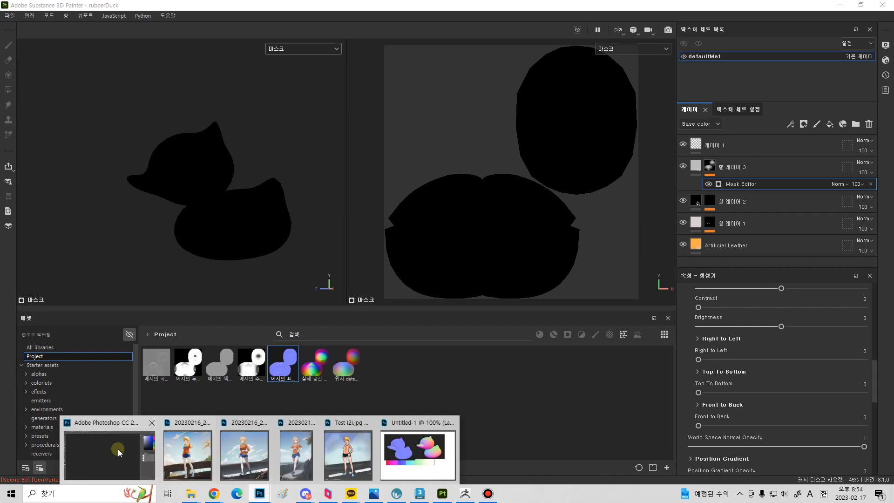
pyautogui.click(239, 424)
pyautogui.click(779, 259)
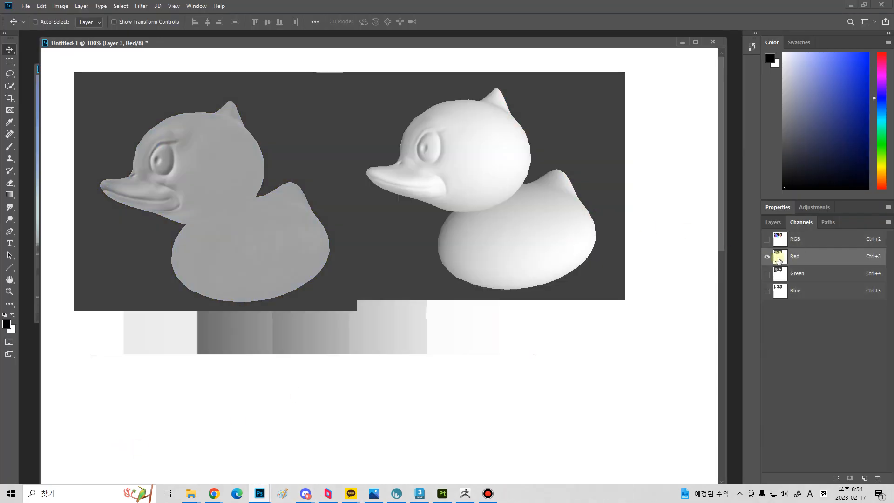
pyautogui.click(811, 276)
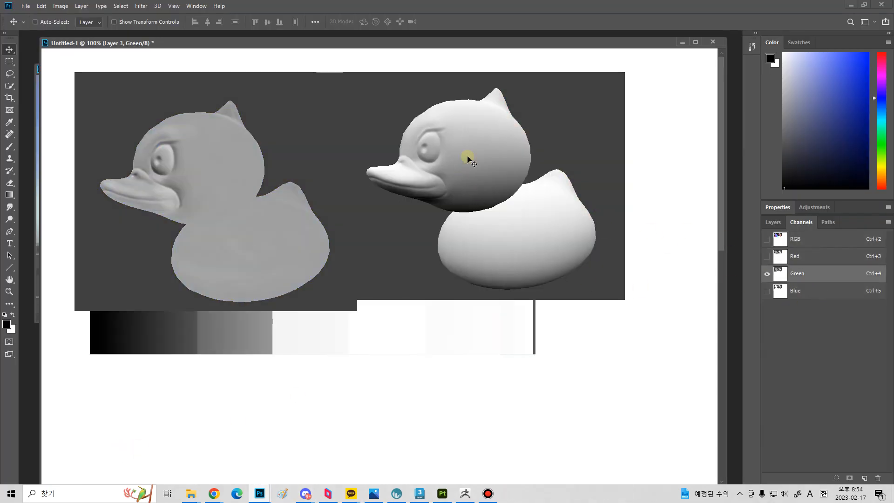
pyautogui.click(816, 294)
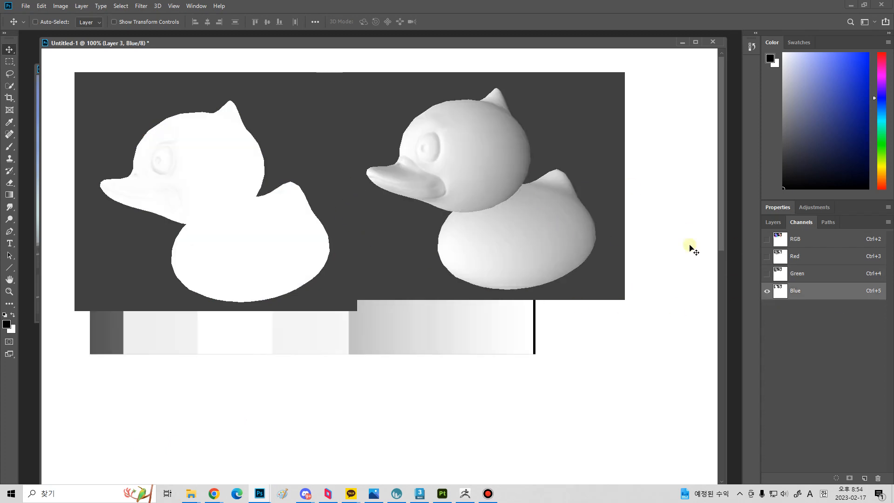
pyautogui.click(811, 240)
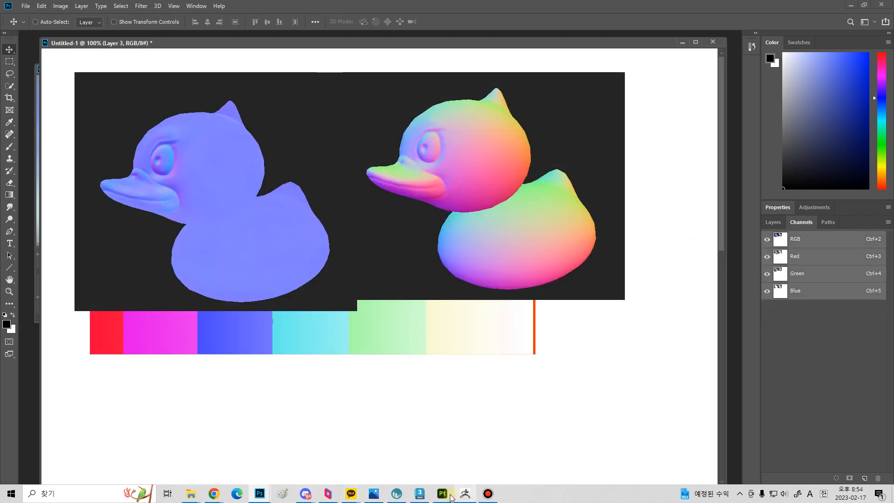
# Switch back to Substance 3D Painter and set the World Space Normal's Top To Bottom to 1 and Balance to 0.6.
pyautogui.click(442, 494)
pyautogui.scroll(2, 793, 395)
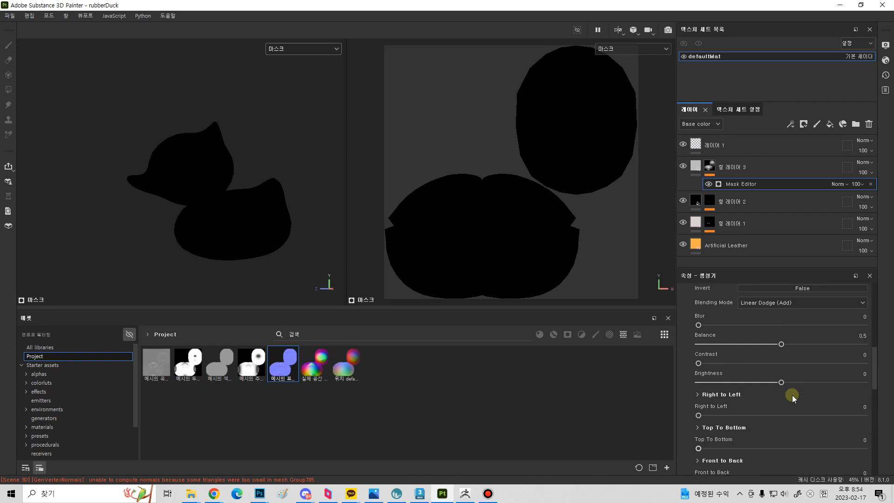
pyautogui.moveTo(698, 421); pyautogui.dragTo(866, 421)
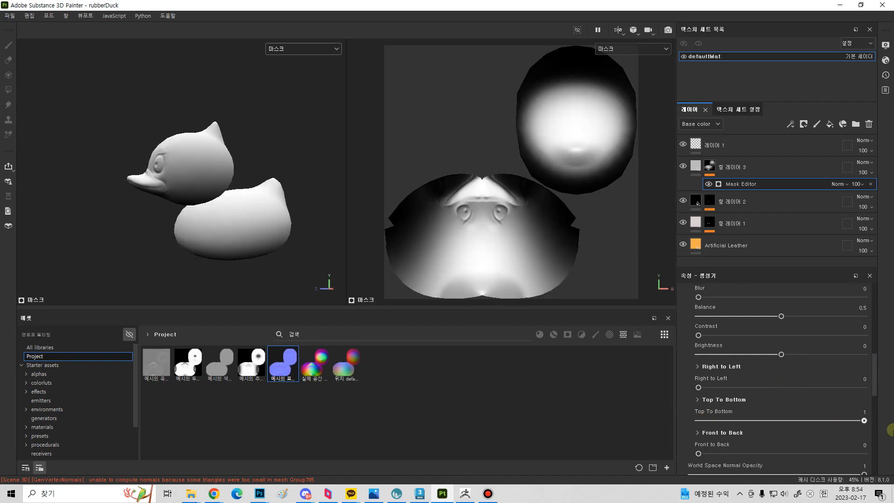
pyautogui.keyDown('alt'); pyautogui.moveTo(267, 204); pyautogui.dragTo(305, 228); pyautogui.keyUp('alt')
pyautogui.scroll(4, 773, 390)
pyautogui.moveTo(782, 372); pyautogui.dragTo(798, 381)
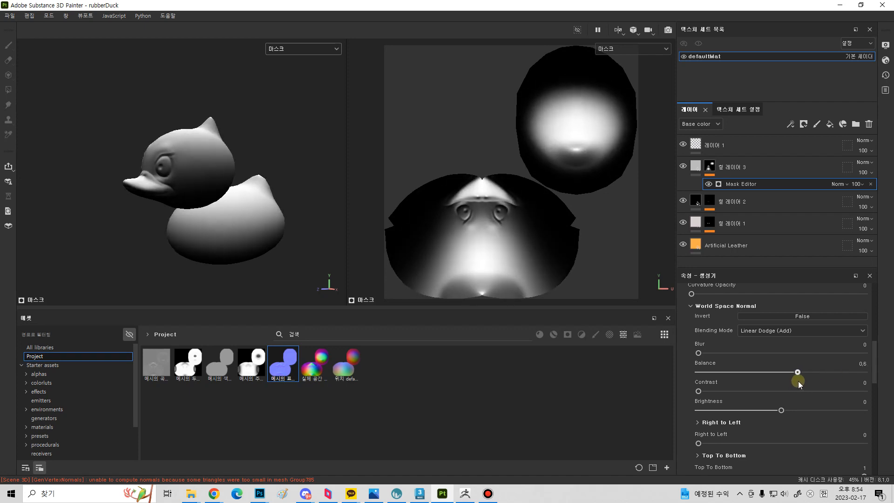
# Select the third fill layer's fill, show the duck in the lit material view and examine the masked colour from several sides.
pyautogui.click(695, 166)
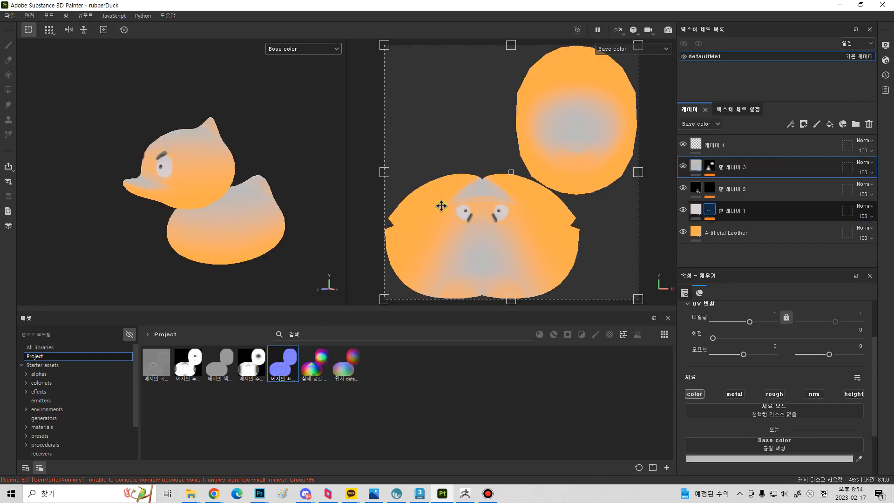
pyautogui.moveTo(242, 214)
pyautogui.keyDown('alt'); pyautogui.mouseDown()
pyautogui.moveTo(265, 229)
pyautogui.moveTo(255, 226)
pyautogui.mouseUp(); pyautogui.keyUp('alt')
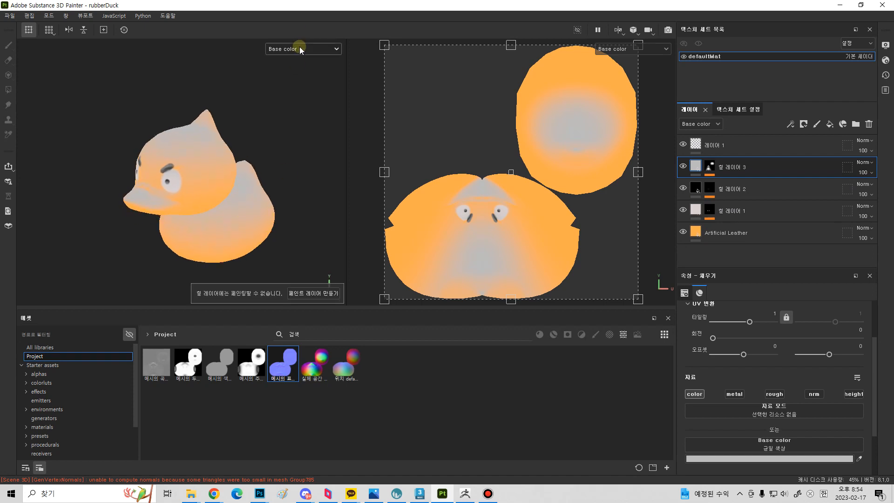
pyautogui.click(300, 48)
pyautogui.click(295, 64)
pyautogui.moveTo(280, 180)
pyautogui.keyDown('alt'); pyautogui.mouseDown()
pyautogui.moveTo(275, 205)
pyautogui.moveTo(284, 184)
pyautogui.mouseUp(); pyautogui.keyUp('alt')
pyautogui.scroll(4, 200, 187)
pyautogui.keyDown('alt'); pyautogui.moveTo(198, 184); pyautogui.dragTo(261, 185); pyautogui.keyUp('alt')
pyautogui.scroll(-6, 187, 192)
pyautogui.keyDown('alt'); pyautogui.moveTo(167, 194); pyautogui.dragTo(227, 156, button='middle'); pyautogui.keyUp('alt')
pyautogui.keyDown('alt'); pyautogui.moveTo(135, 201); pyautogui.dragTo(51, 200); pyautogui.keyUp('alt')
pyautogui.keyDown('alt'); pyautogui.moveTo(205, 196); pyautogui.dragTo(122, 197, button='middle'); pyautogui.keyUp('alt')
pyautogui.keyDown('alt'); pyautogui.moveTo(254, 212); pyautogui.dragTo(309, 214); pyautogui.keyUp('alt')
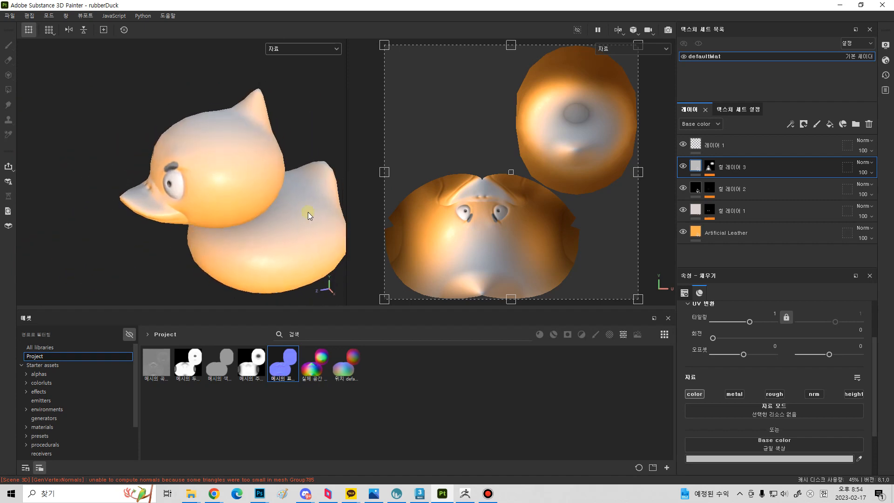
# Enable the roughness channel on the third fill layer and set its Roughness to about 0.76.
pyautogui.click(775, 394)
pyautogui.scroll(-2, 788, 424)
pyautogui.moveTo(800, 434)
pyautogui.mouseDown()
pyautogui.moveTo(851, 435)
pyautogui.moveTo(810, 440)
pyautogui.mouseUp()
pyautogui.keyDown('alt'); pyautogui.moveTo(276, 255); pyautogui.dragTo(251, 226); pyautogui.keyUp('alt')
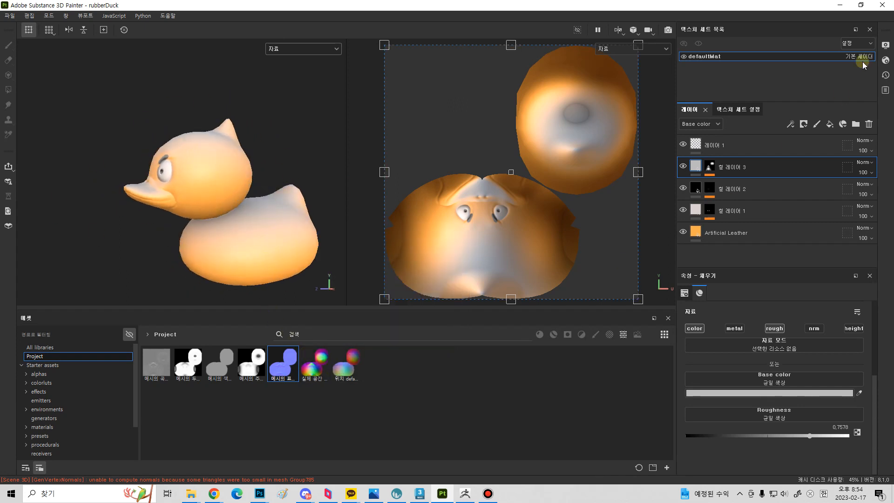
# Hide the third fill layer, display the Ambient occlusion map on the duck and examine its shading from several sides.
pyautogui.click(684, 167)
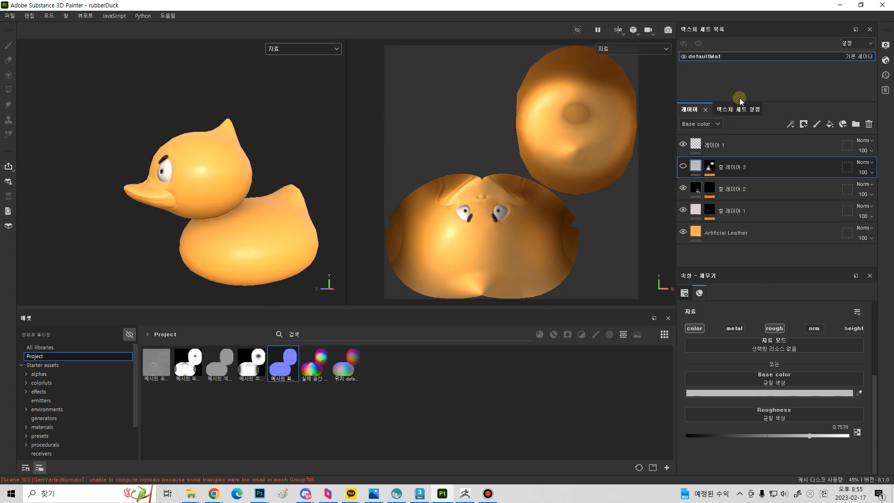
pyautogui.scroll(-5, 309, 109)
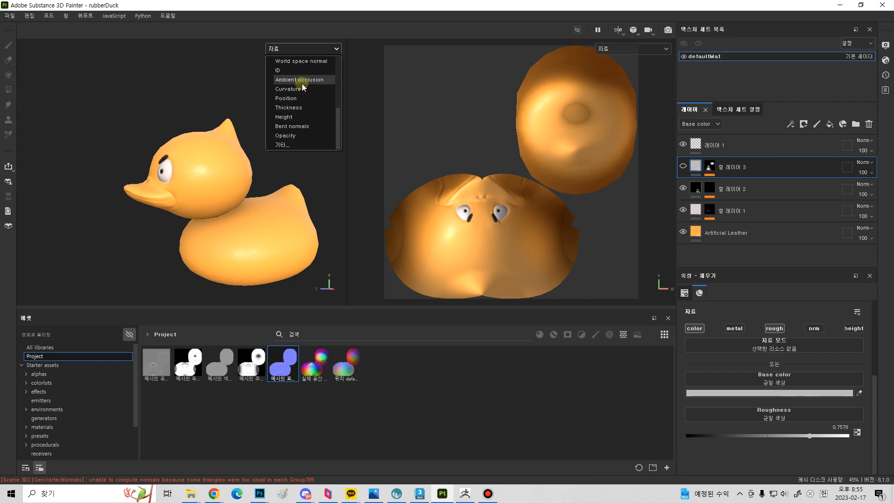
pyautogui.click(299, 79)
pyautogui.keyDown('alt'); pyautogui.moveTo(285, 194); pyautogui.dragTo(224, 128); pyautogui.keyUp('alt')
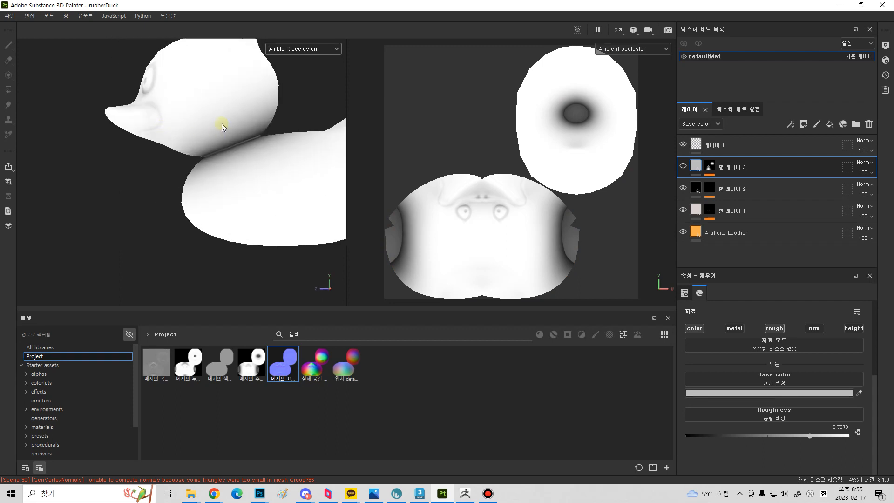
pyautogui.keyDown('alt'); pyautogui.moveTo(246, 161); pyautogui.dragTo(254, 219); pyautogui.keyUp('alt')
pyautogui.scroll(-3, 258, 148)
pyautogui.keyDown('alt'); pyautogui.moveTo(253, 219); pyautogui.dragTo(237, 235, button='middle'); pyautogui.keyUp('alt')
pyautogui.keyDown('alt'); pyautogui.moveTo(237, 235); pyautogui.dragTo(246, 202); pyautogui.keyUp('alt')
pyautogui.keyDown('alt'); pyautogui.moveTo(246, 202); pyautogui.dragTo(349, 219, button='right'); pyautogui.keyUp('alt')
pyautogui.moveTo(255, 202)
pyautogui.keyDown('alt'); pyautogui.mouseDown(button='middle')
pyautogui.moveTo(219, 188)
pyautogui.moveTo(249, 208)
pyautogui.mouseUp(button='middle'); pyautogui.keyUp('alt')
pyautogui.keyDown('alt'); pyautogui.moveTo(252, 221); pyautogui.dragTo(267, 227); pyautogui.keyUp('alt')
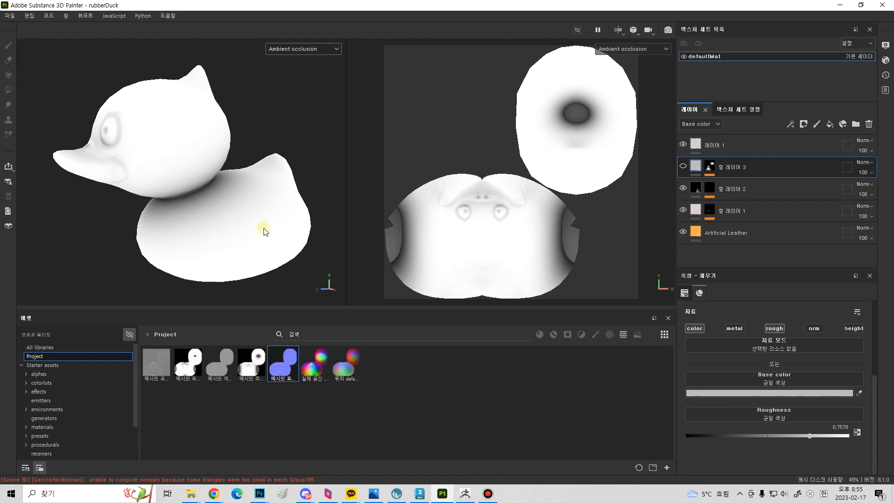
# Switch to Chrome and search the web for "hair" in a new incognito tab.
pyautogui.moveTo(214, 494)
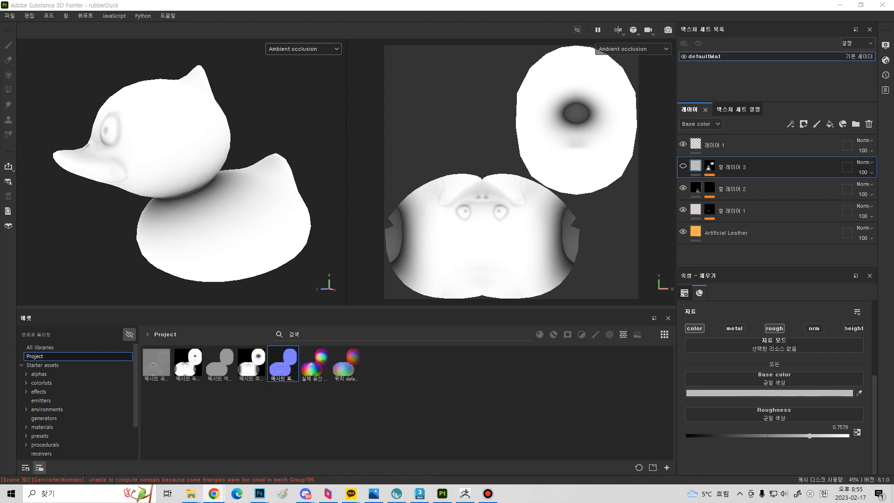
pyautogui.moveTo(0, 279); pyautogui.dragTo(400, 9)
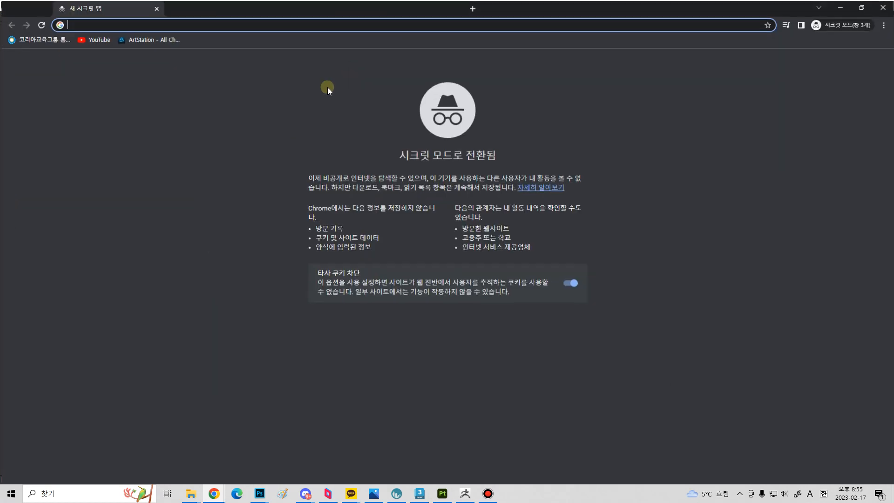
pyautogui.write('hair')
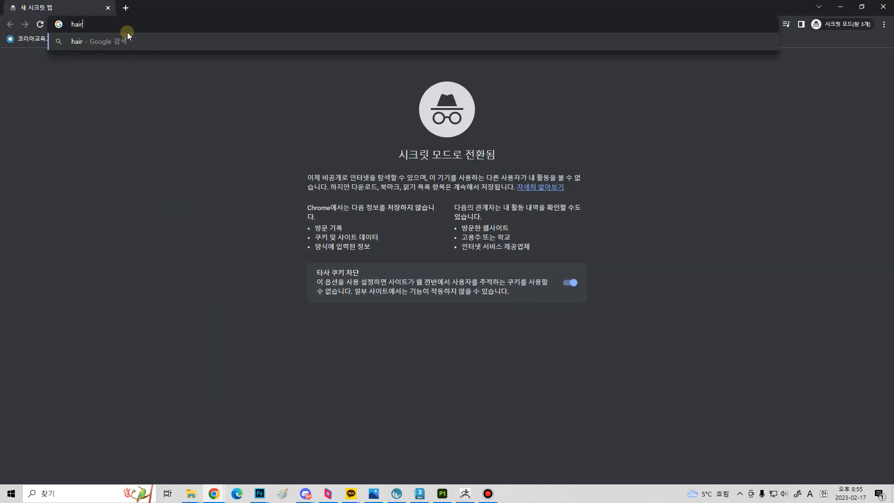
pyautogui.press('Return')
# Replace the search with "ambient occlusion" and show the image results.
pyautogui.moveTo(170, 76); pyautogui.dragTo(60, 82)
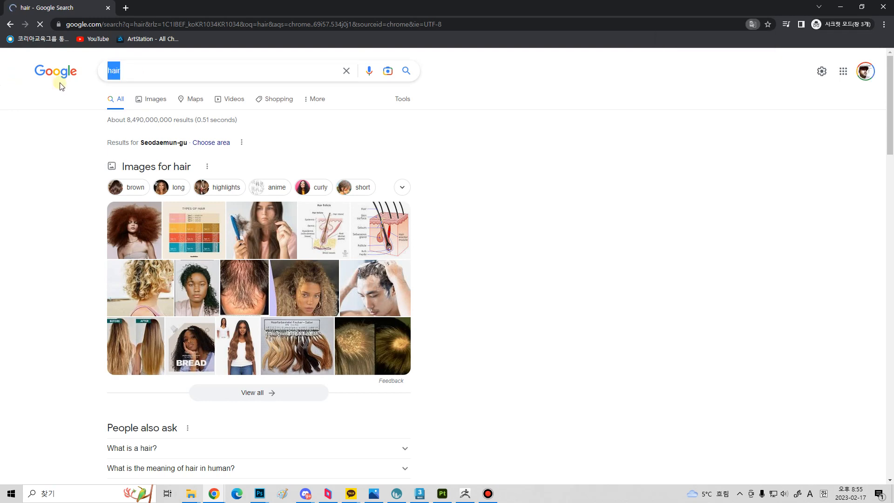
pyautogui.write('ambi')
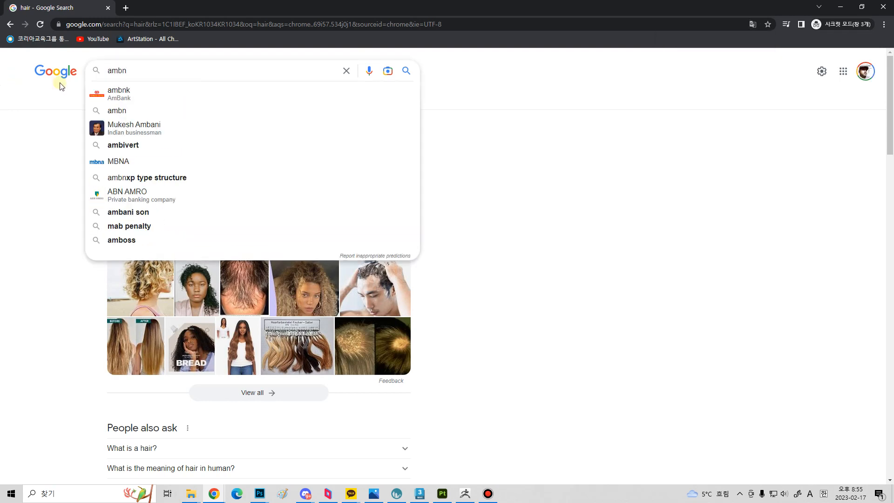
pyautogui.write('ent o')
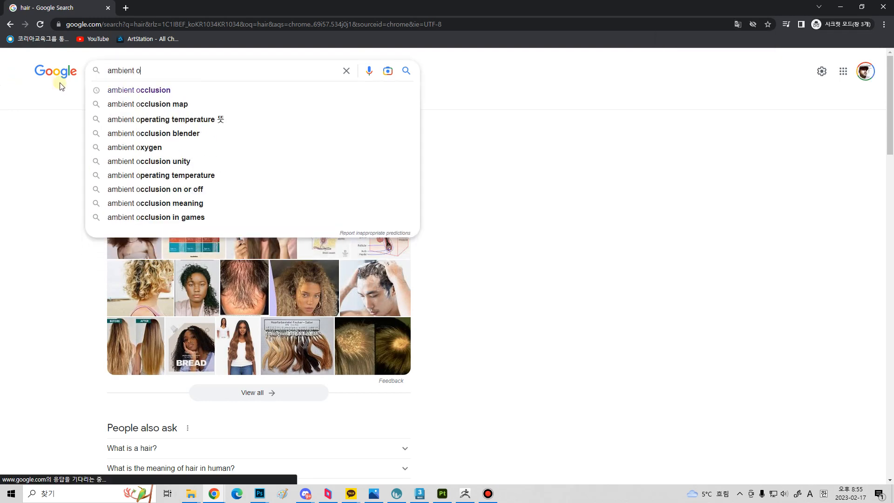
pyautogui.write('cclusion')
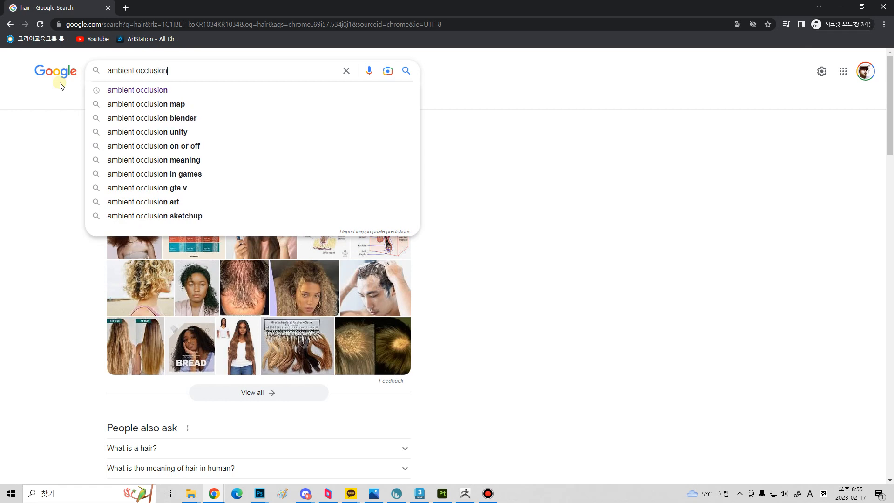
pyautogui.press('Return')
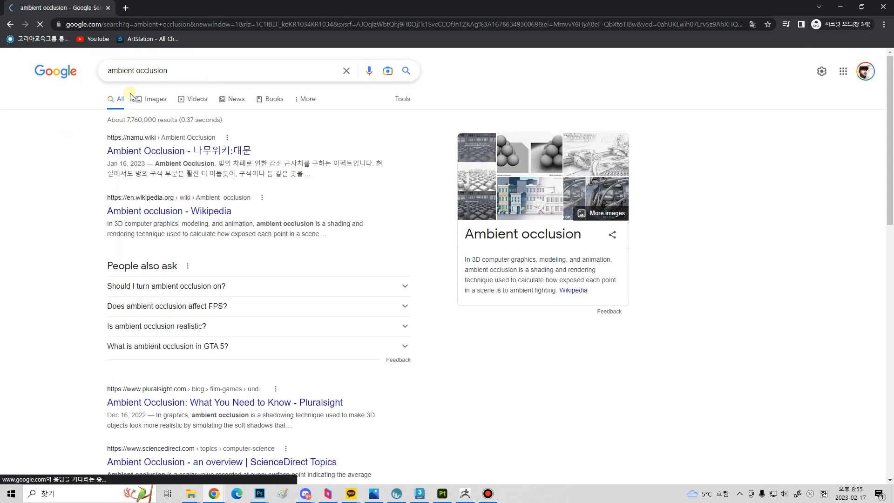
pyautogui.click(146, 99)
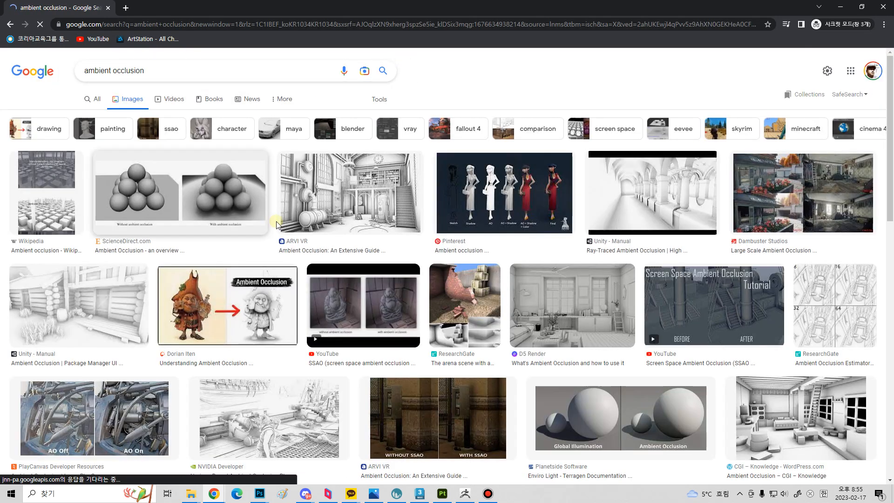
# Browse the ambient occlusion images, preview the NVIDIA Developer and ARVI VR examples, and return to Substance 3D Painter.
pyautogui.scroll(-4, 317, 238)
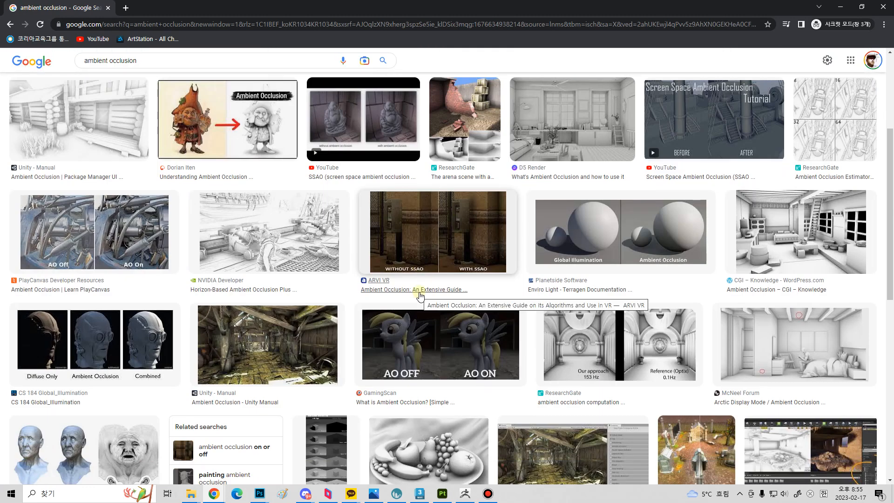
pyautogui.click(326, 235)
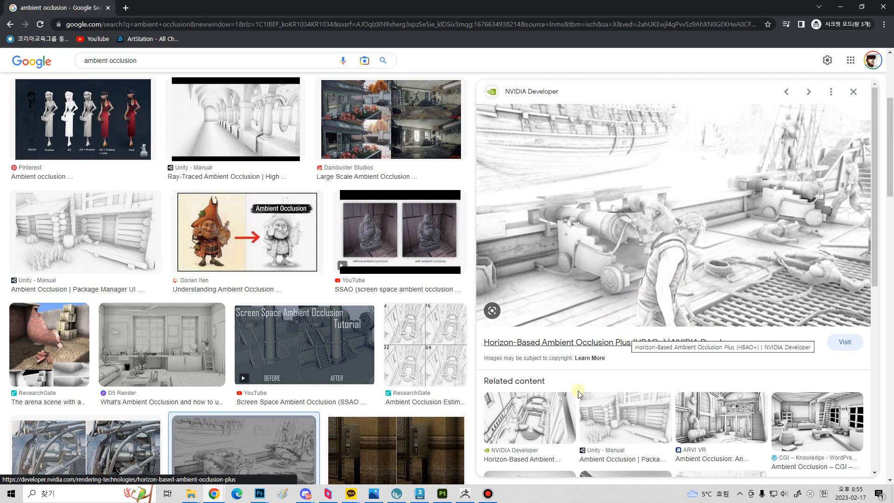
pyautogui.scroll(-4, 597, 335)
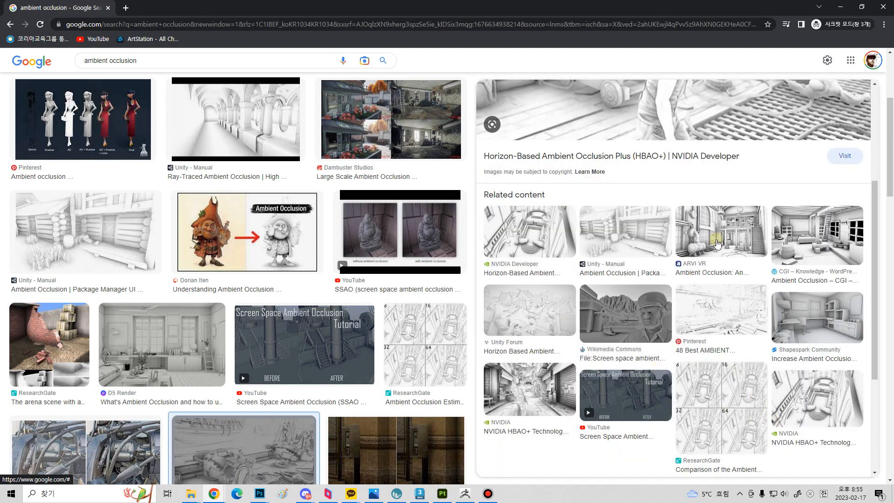
pyautogui.click(740, 235)
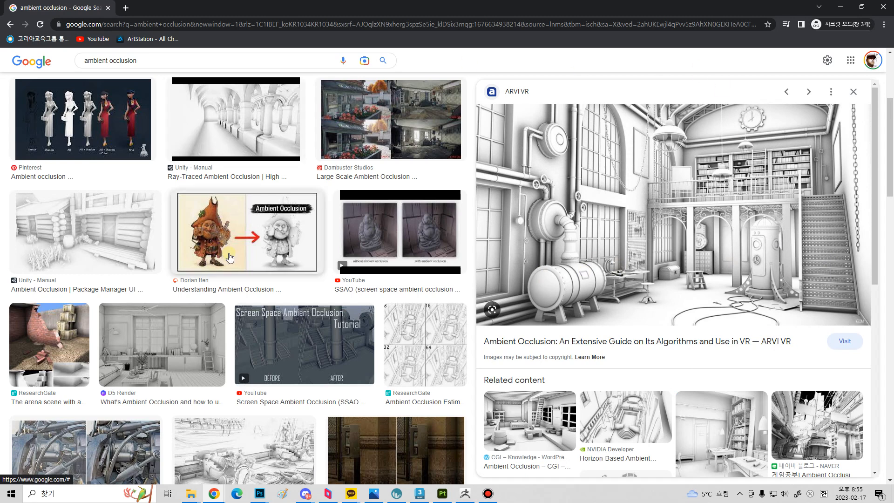
pyautogui.scroll(5, 371, 270)
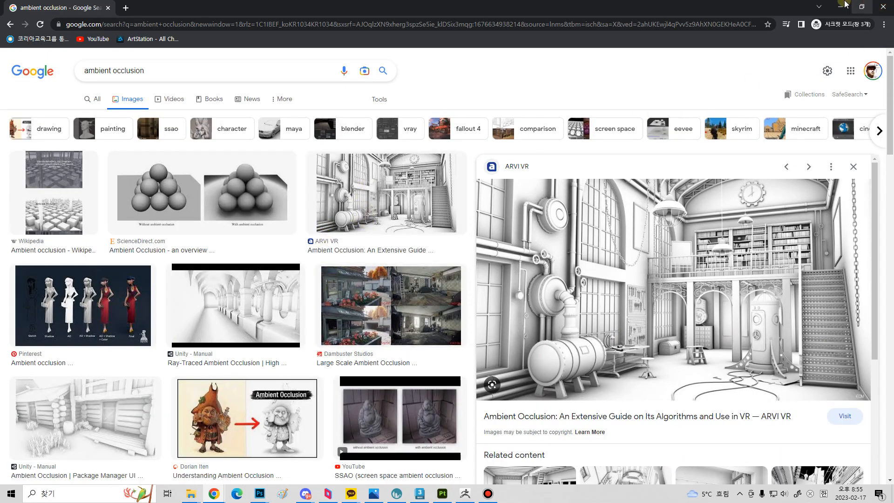
pyautogui.click(841, 6)
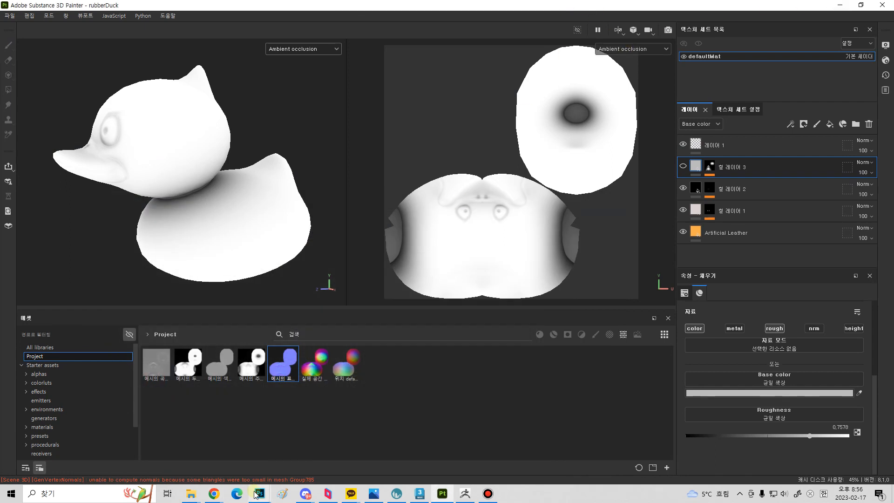
# Switch to Photoshop to view the two duck normal images, and return to Substance 3D Painter.
pyautogui.moveTo(255, 498)
pyautogui.click(122, 462)
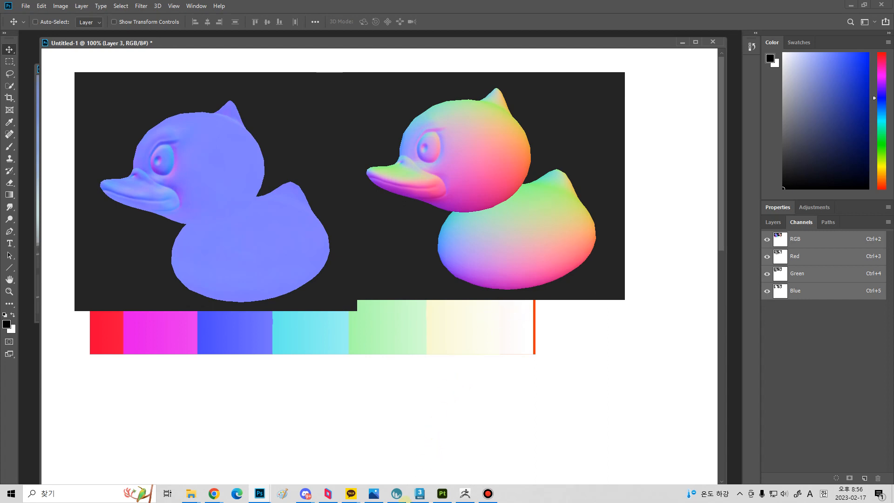
pyautogui.moveTo(442, 494)
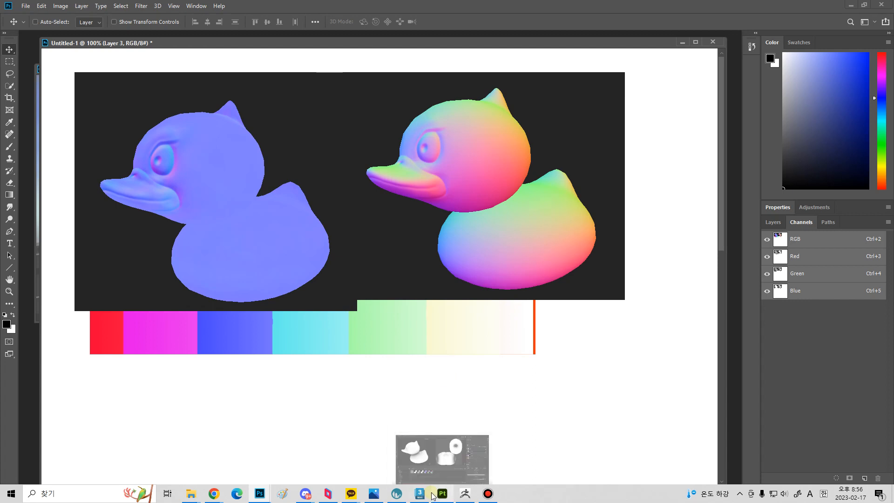
pyautogui.click(435, 454)
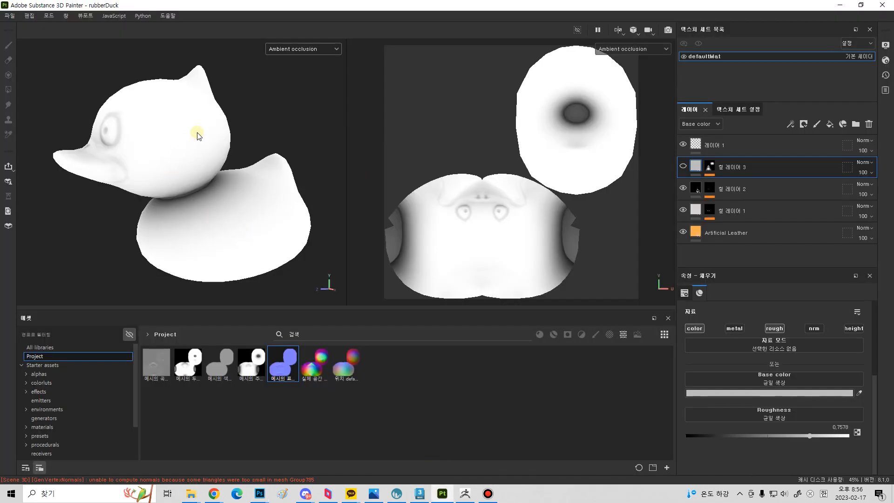
# Select the third fill layer's mask, make the layer visible again and view the duck in the lit material view.
pyautogui.click(710, 167)
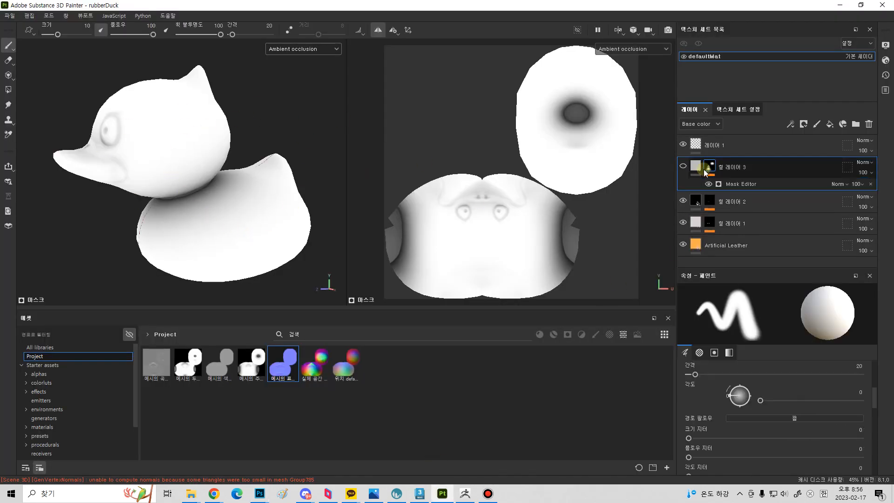
pyautogui.click(326, 50)
pyautogui.click(320, 69)
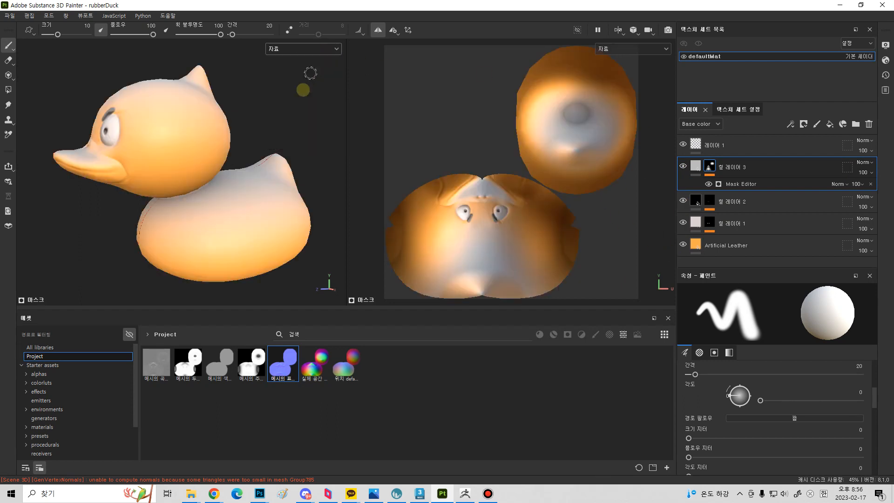
pyautogui.keyDown('alt'); pyautogui.moveTo(169, 190); pyautogui.dragTo(171, 144); pyautogui.keyUp('alt')
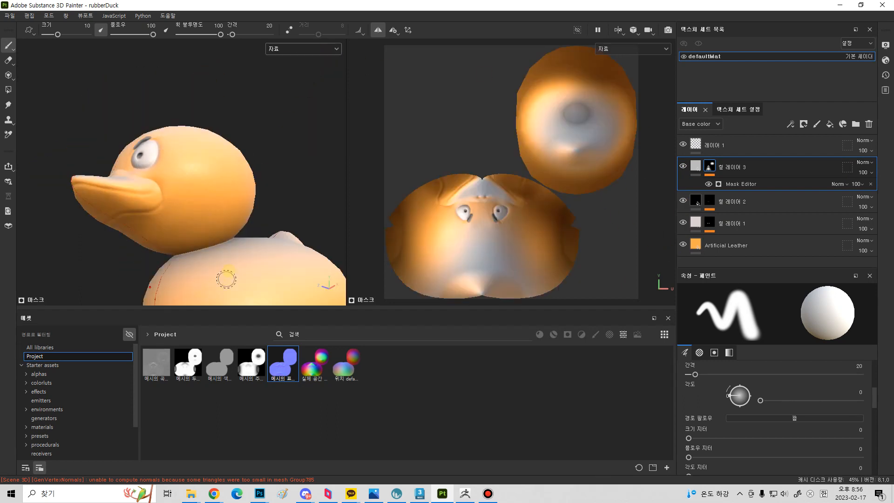
pyautogui.keyDown('alt'); pyautogui.moveTo(232, 265); pyautogui.dragTo(230, 243, button='middle'); pyautogui.keyUp('alt')
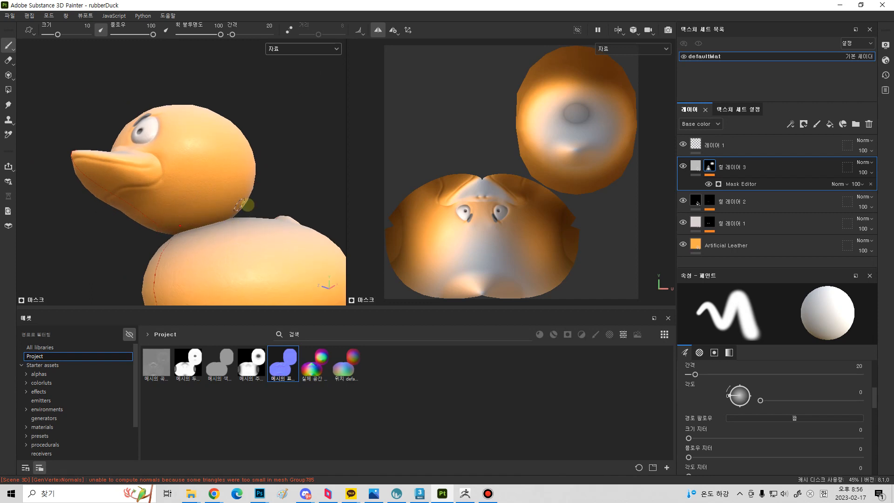
# Select the third fill layer's Mask Editor generator and display the mask in the viewports.
pyautogui.click(808, 185)
pyautogui.click(320, 56)
pyautogui.scroll(-5, 303, 112)
pyautogui.click(284, 89)
pyautogui.keyDown('alt'); pyautogui.moveTo(272, 202); pyautogui.dragTo(201, 163); pyautogui.keyUp('alt')
# Collapse the generator's World Space Normal settings and set Ambient Occlusion Opacity to 1.
pyautogui.scroll(-1, 772, 372)
pyautogui.scroll(-4, 794, 370)
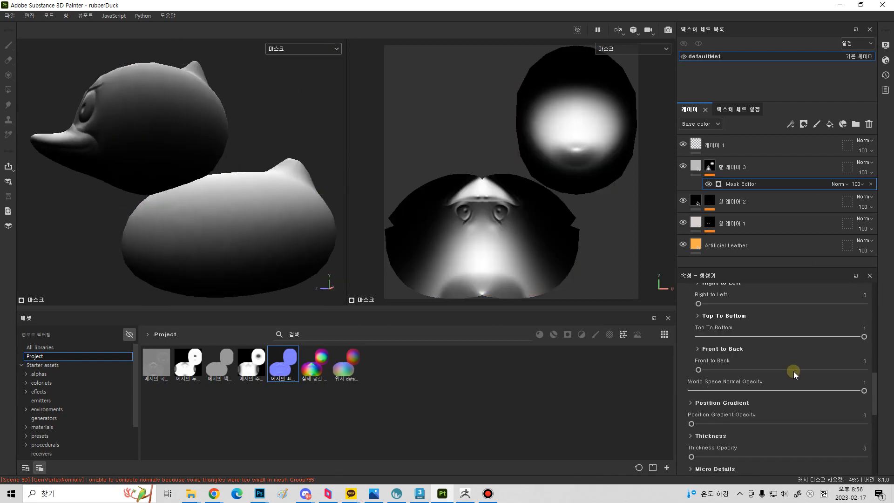
pyautogui.scroll(-1, 782, 384)
pyautogui.scroll(10, 783, 388)
pyautogui.click(711, 390)
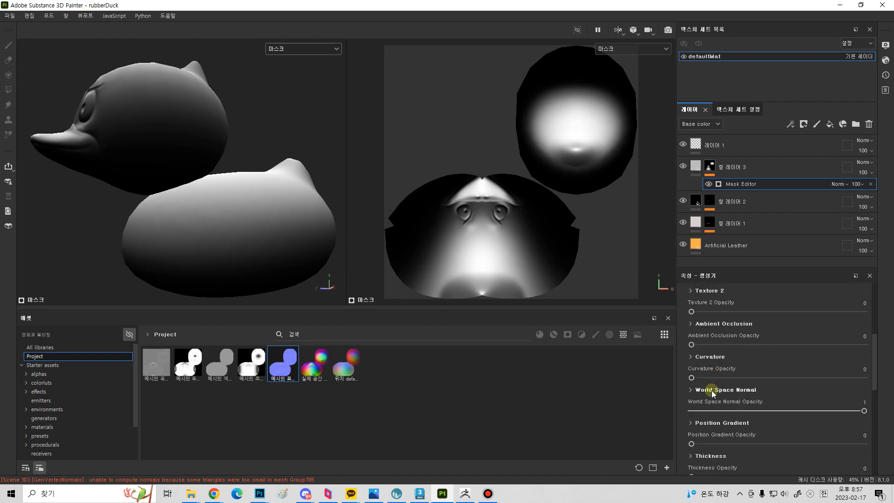
pyautogui.scroll(1, 763, 377)
pyautogui.moveTo(691, 372); pyautogui.dragTo(889, 393)
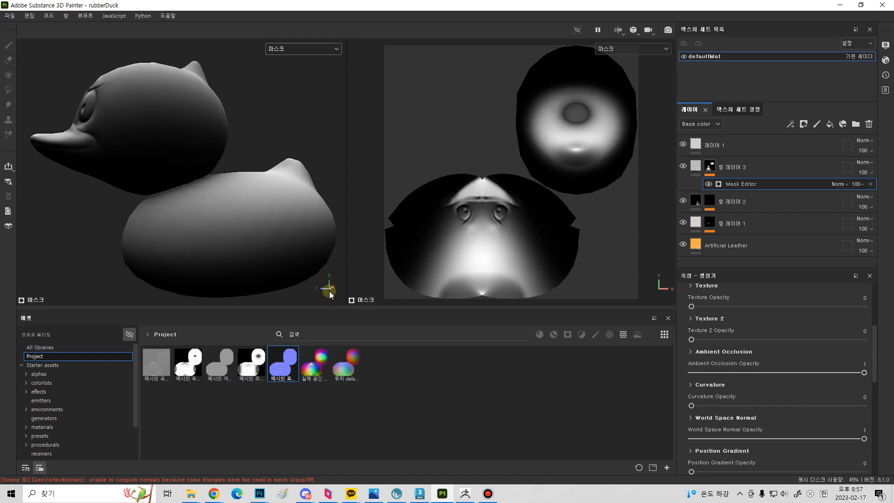
# Expand the generator's Ambient Occlusion settings and set their blending mode to Screen.
pyautogui.keyDown('alt'); pyautogui.moveTo(225, 190); pyautogui.dragTo(158, 214); pyautogui.keyUp('alt')
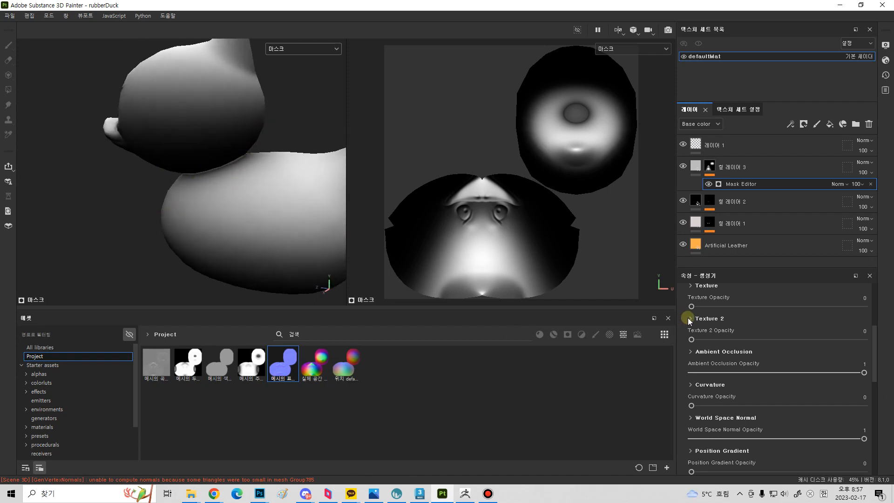
pyautogui.click(714, 353)
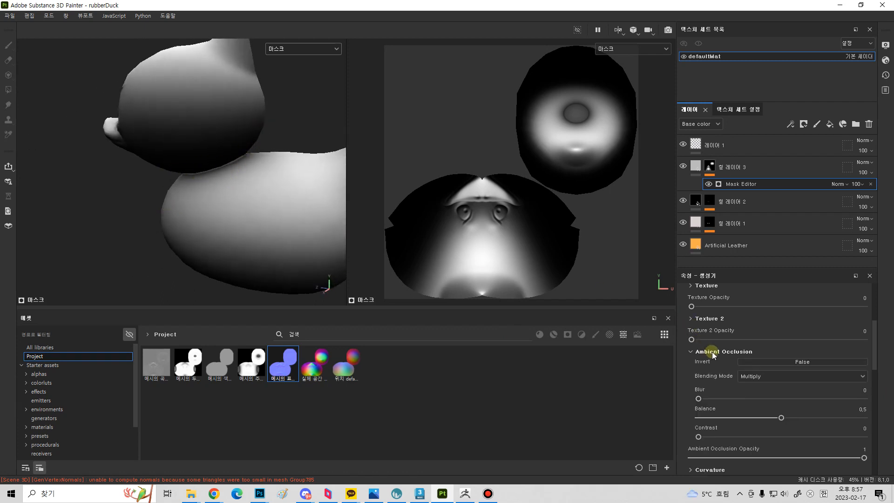
pyautogui.click(758, 377)
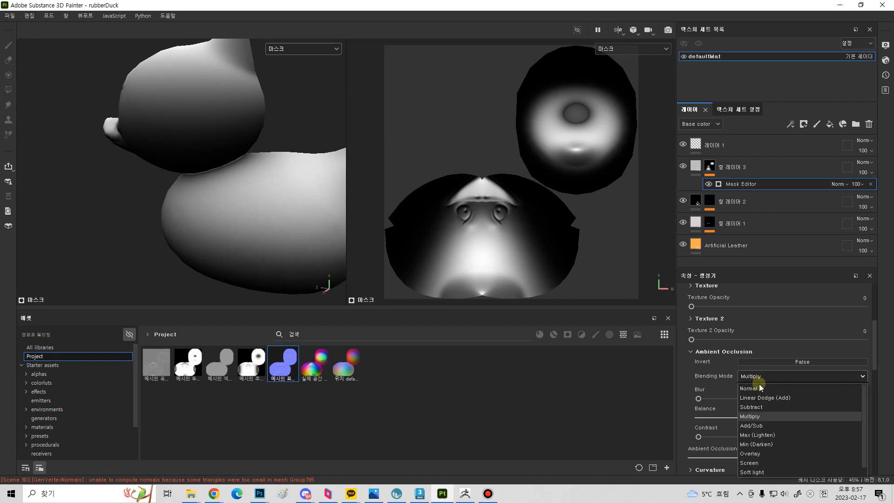
pyautogui.click(764, 461)
# Examine the duck's mask from several sides, and show the duck in the lit material view to check the masked colour.
pyautogui.keyDown('alt'); pyautogui.moveTo(205, 216); pyautogui.dragTo(259, 225); pyautogui.keyUp('alt')
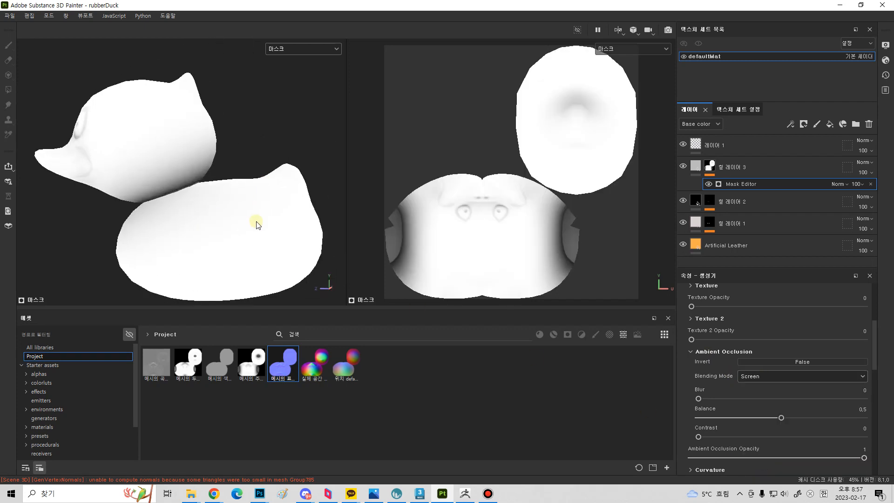
pyautogui.keyDown('alt'); pyautogui.moveTo(240, 235); pyautogui.dragTo(255, 221, button='middle'); pyautogui.keyUp('alt')
pyautogui.keyDown('alt'); pyautogui.moveTo(256, 222); pyautogui.dragTo(328, 252); pyautogui.keyUp('alt')
pyautogui.keyDown('alt'); pyautogui.moveTo(328, 252); pyautogui.dragTo(76, 229, button='right'); pyautogui.keyUp('alt')
pyautogui.keyDown('alt'); pyautogui.moveTo(77, 228); pyautogui.dragTo(238, 272); pyautogui.keyUp('alt')
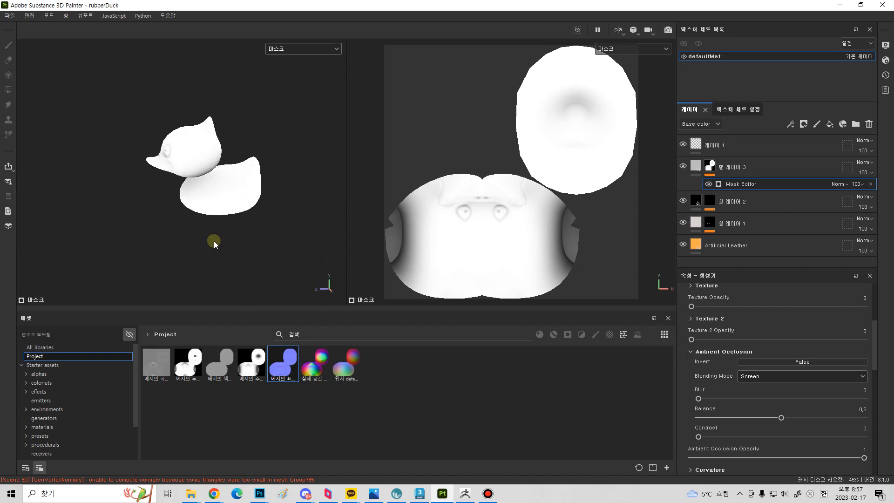
pyautogui.keyDown('alt'); pyautogui.moveTo(287, 181); pyautogui.dragTo(369, 191, button='right'); pyautogui.keyUp('alt')
pyautogui.keyDown('alt'); pyautogui.moveTo(292, 198); pyautogui.dragTo(269, 228); pyautogui.keyUp('alt')
pyautogui.click(315, 51)
pyautogui.click(304, 71)
pyautogui.keyDown('alt'); pyautogui.moveTo(286, 189); pyautogui.dragTo(225, 172); pyautogui.keyUp('alt')
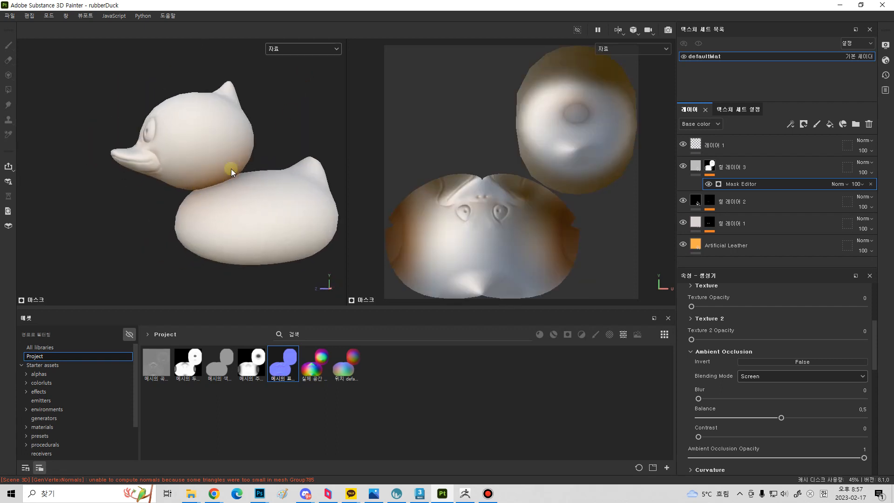
# Display the ambient occlusion mesh map in the viewports.
pyautogui.click(304, 48)
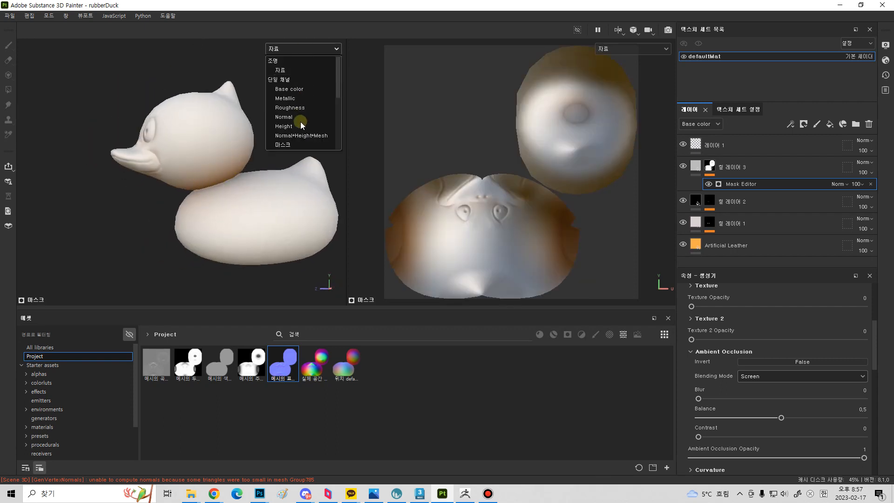
pyautogui.scroll(-1, 300, 125)
pyautogui.click(297, 110)
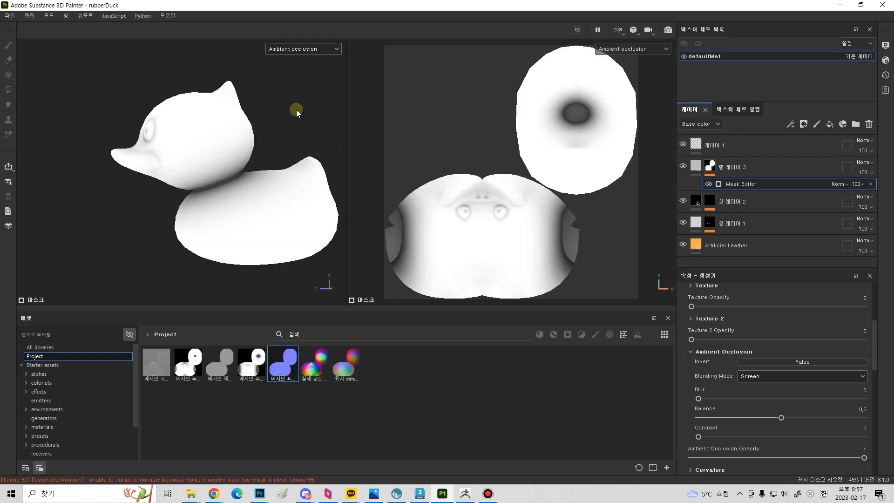
# Set the generator's Ambient Occlusion Invert to True and its blending mode to Normal.
pyautogui.click(778, 362)
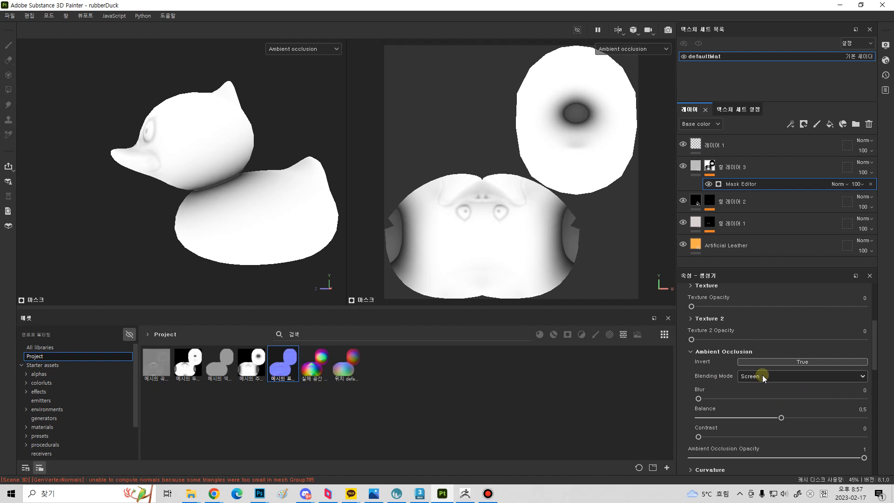
pyautogui.click(762, 375)
pyautogui.click(760, 386)
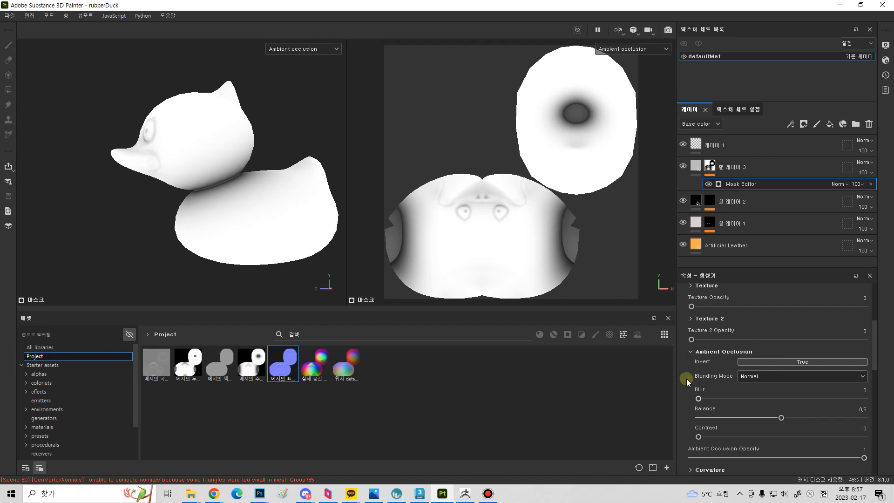
pyautogui.moveTo(851, 459); pyautogui.dragTo(890, 455)
pyautogui.keyDown('alt'); pyautogui.moveTo(288, 199); pyautogui.dragTo(261, 230); pyautogui.keyUp('alt')
# Try the Screen blending mode for the generator's Ambient Occlusion, switch it to Multiply, and set Invert to False.
pyautogui.click(764, 376)
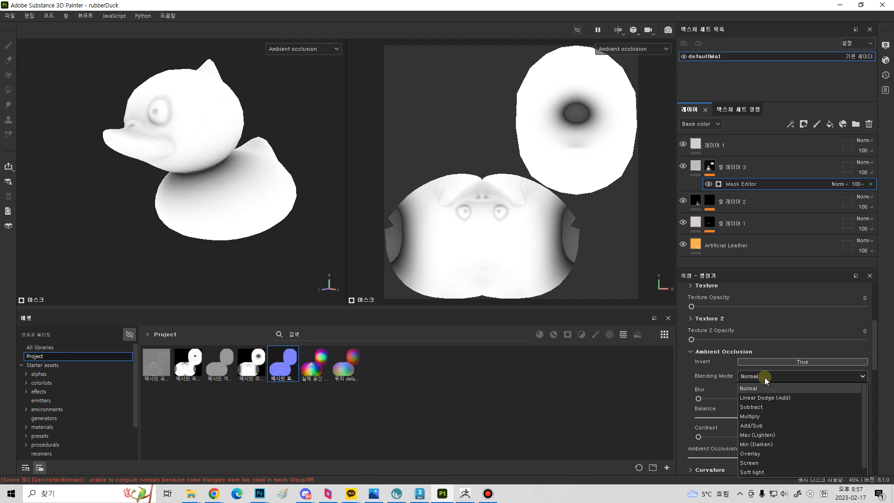
pyautogui.click(769, 459)
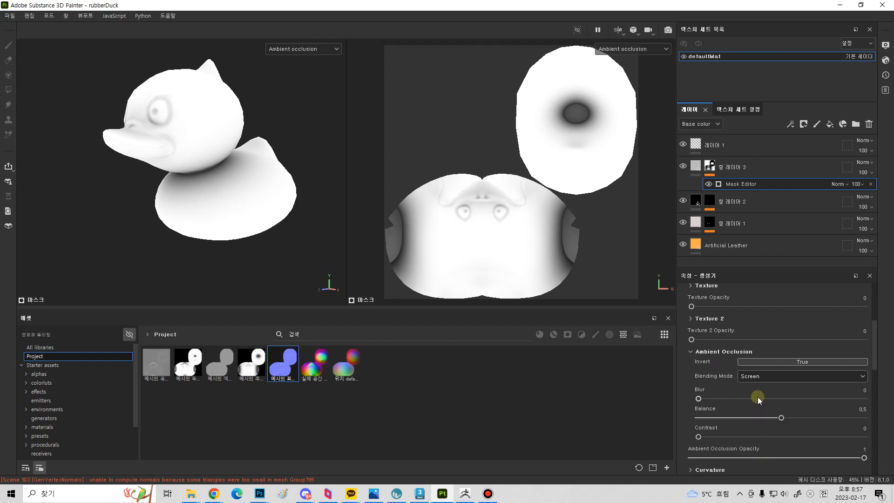
pyautogui.click(764, 376)
pyautogui.click(766, 415)
pyautogui.click(773, 361)
pyautogui.moveTo(195, 198)
pyautogui.keyDown('alt'); pyautogui.mouseDown()
pyautogui.moveTo(183, 205)
pyautogui.moveTo(236, 225)
pyautogui.moveTo(298, 219)
pyautogui.mouseUp(); pyautogui.keyUp('alt')
# Select the third fill layer's mask, display it in the viewports, and examine the masked duck.
pyautogui.click(753, 149)
pyautogui.click(705, 170)
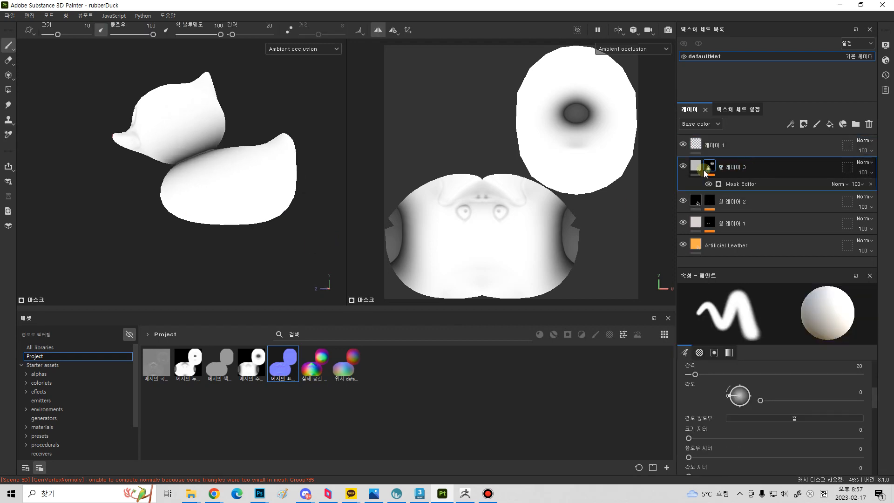
pyautogui.click(698, 167)
pyautogui.click(711, 167)
pyautogui.keyDown('alt'); pyautogui.moveTo(196, 167); pyautogui.dragTo(313, 80); pyautogui.keyUp('alt')
pyautogui.click(309, 49)
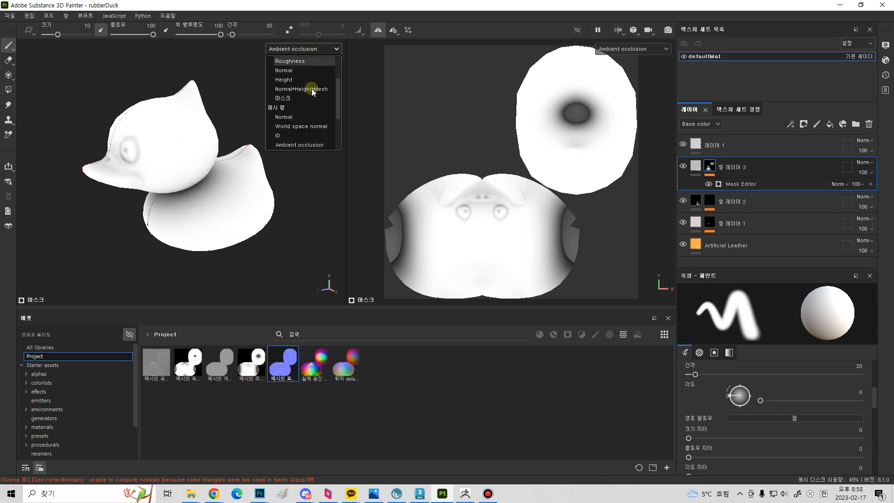
pyautogui.click(309, 101)
pyautogui.keyDown('alt'); pyautogui.moveTo(221, 211); pyautogui.dragTo(230, 176); pyautogui.keyUp('alt')
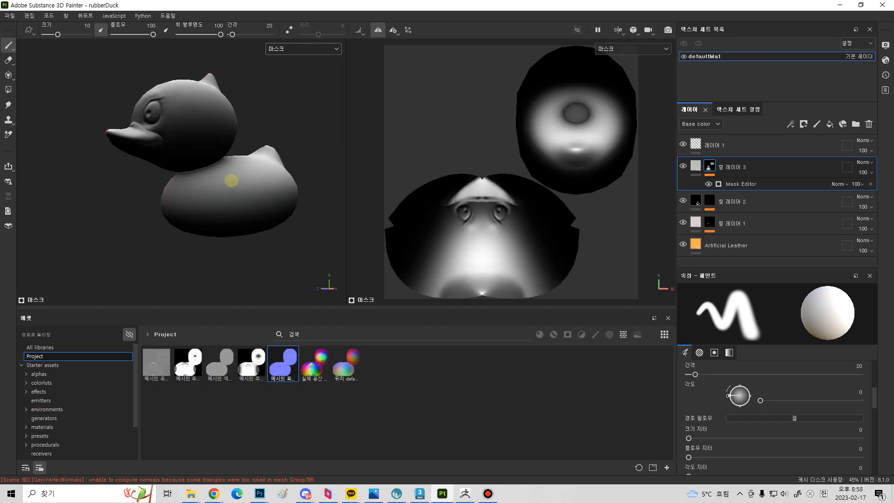
pyautogui.click(301, 51)
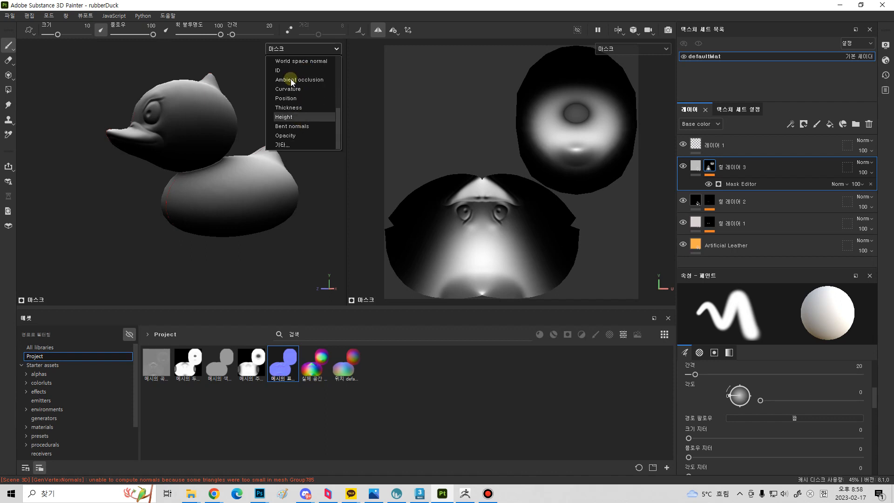
pyautogui.scroll(3, 303, 103)
pyautogui.click(151, 148)
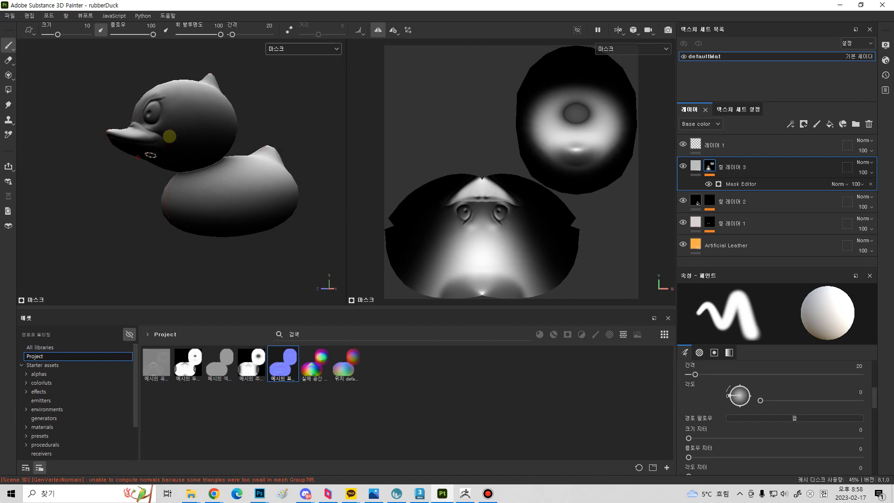
# In the third fill layer's Mask Editor generator, set the Ambient Occlusion blending mode to Screen and Invert to True.
pyautogui.click(759, 185)
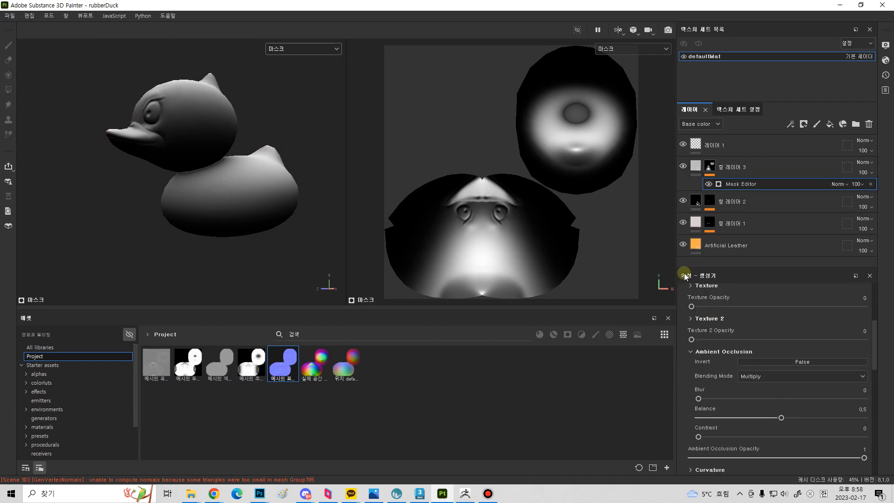
pyautogui.keyDown('alt'); pyautogui.moveTo(331, 224); pyautogui.dragTo(303, 218); pyautogui.keyUp('alt')
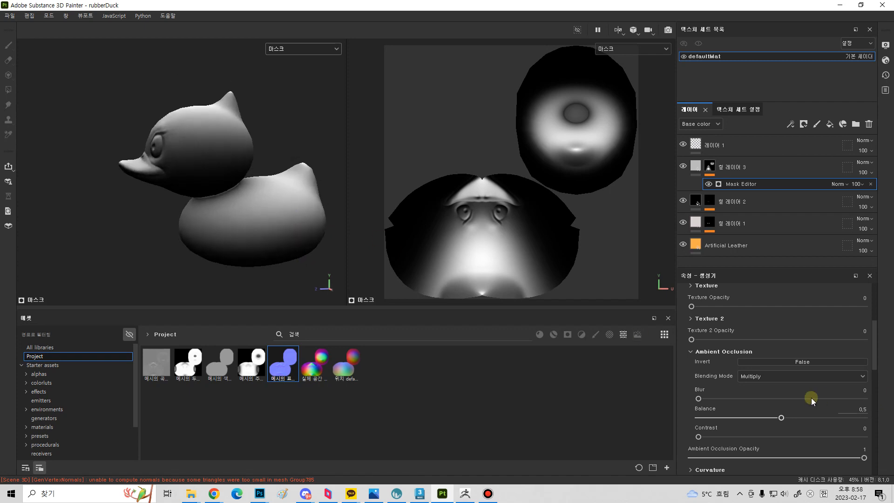
pyautogui.click(790, 376)
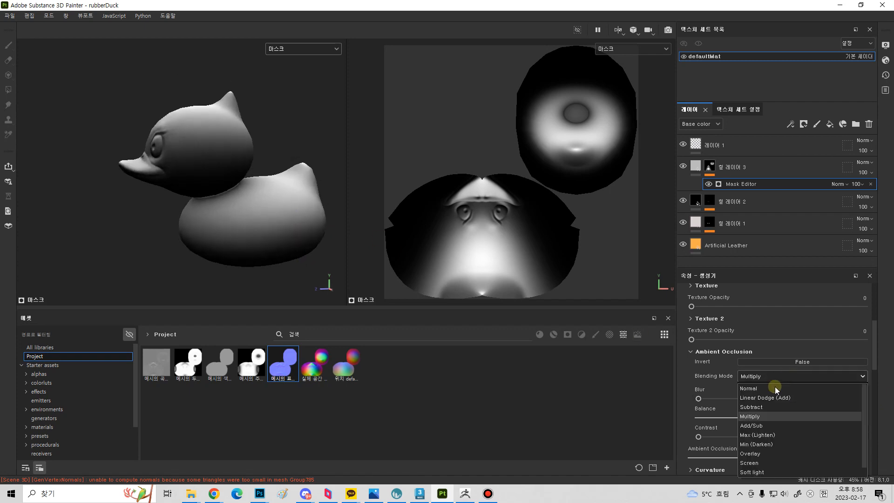
pyautogui.click(767, 462)
pyautogui.keyDown('alt'); pyautogui.moveTo(304, 247); pyautogui.dragTo(219, 228); pyautogui.keyUp('alt')
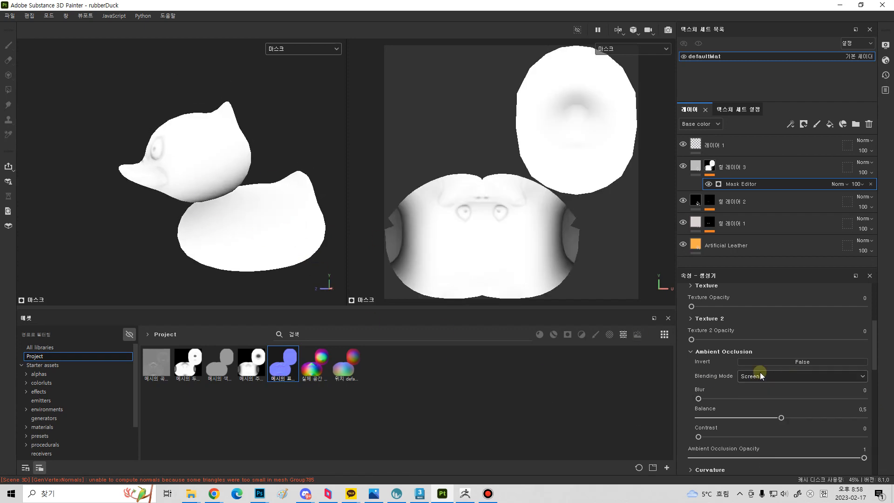
pyautogui.click(768, 362)
pyautogui.keyDown('alt'); pyautogui.moveTo(222, 253); pyautogui.dragTo(179, 224); pyautogui.keyUp('alt')
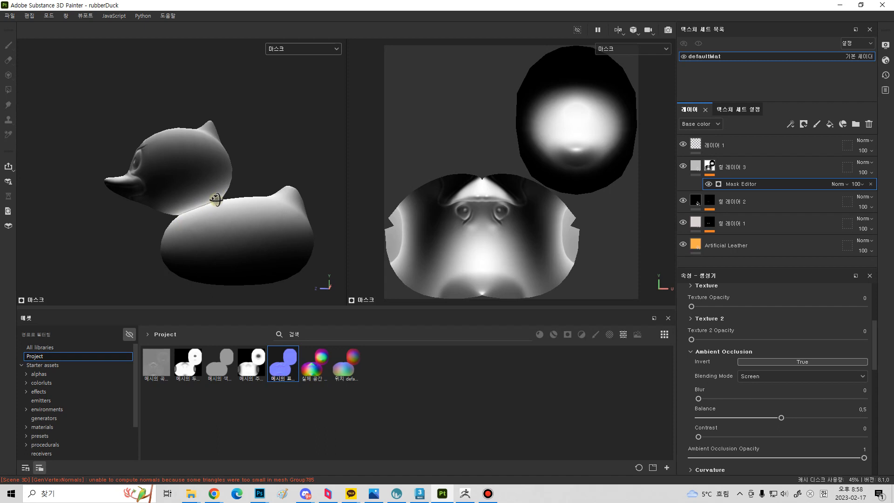
pyautogui.keyDown('alt'); pyautogui.moveTo(216, 199); pyautogui.dragTo(222, 198); pyautogui.keyUp('alt')
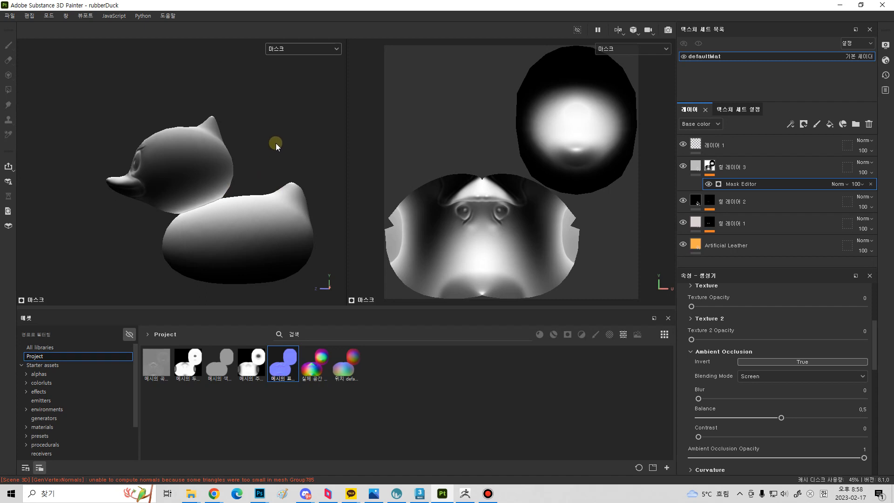
# Show the duck in the lit material view and examine the masked colour around the neck and body from several angles.
pyautogui.click(298, 49)
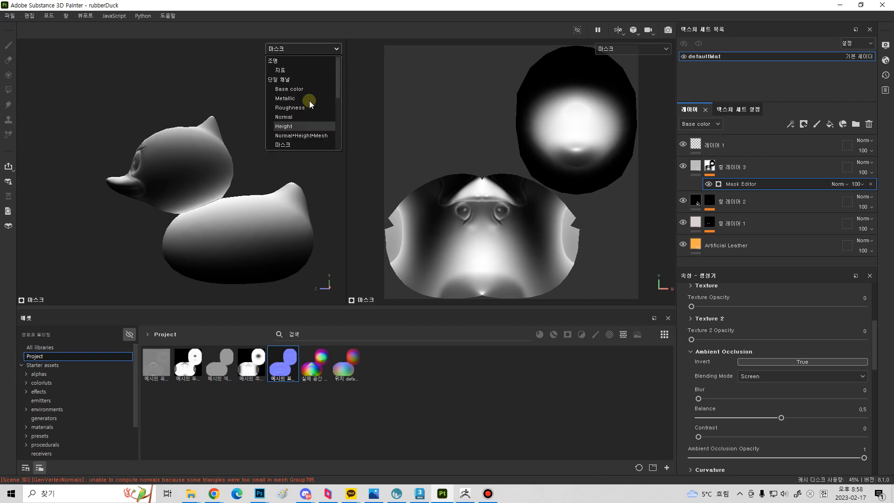
pyautogui.click(295, 70)
pyautogui.keyDown('alt'); pyautogui.moveTo(296, 69); pyautogui.dragTo(259, 164); pyautogui.keyUp('alt')
pyautogui.moveTo(202, 191)
pyautogui.keyDown('alt'); pyautogui.mouseDown()
pyautogui.moveTo(260, 171)
pyautogui.moveTo(138, 197)
pyautogui.moveTo(242, 202)
pyautogui.moveTo(65, 180)
pyautogui.moveTo(160, 209)
pyautogui.moveTo(237, 206)
pyautogui.mouseUp(); pyautogui.keyUp('alt')
pyautogui.keyDown('alt'); pyautogui.moveTo(237, 206); pyautogui.dragTo(333, 202, button='right'); pyautogui.keyUp('alt')
pyautogui.keyDown('alt'); pyautogui.moveTo(302, 203); pyautogui.dragTo(271, 205, button='middle'); pyautogui.keyUp('alt')
pyautogui.keyDown('alt'); pyautogui.moveTo(271, 206); pyautogui.dragTo(283, 203, button='right'); pyautogui.keyUp('alt')
pyautogui.keyDown('alt'); pyautogui.moveTo(283, 202); pyautogui.dragTo(295, 184); pyautogui.keyUp('alt')
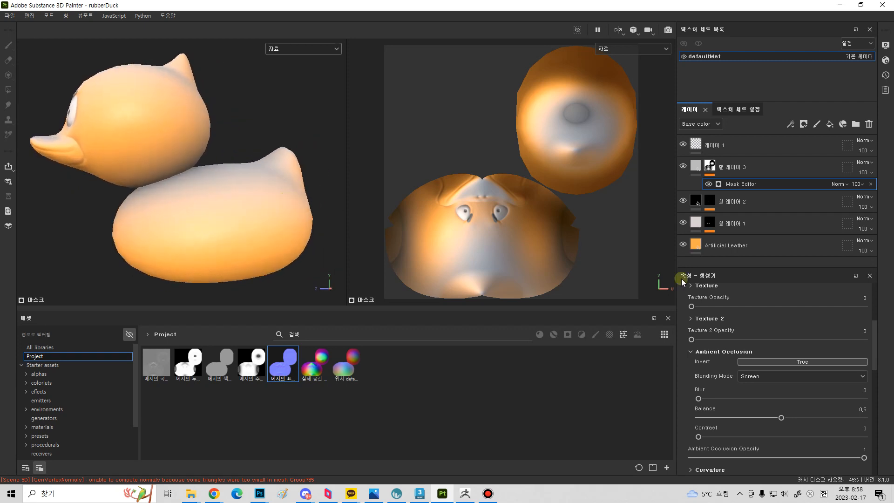
# Collapse the generator's Ambient Occlusion settings and display the Thickness mesh map in the viewports.
pyautogui.click(715, 353)
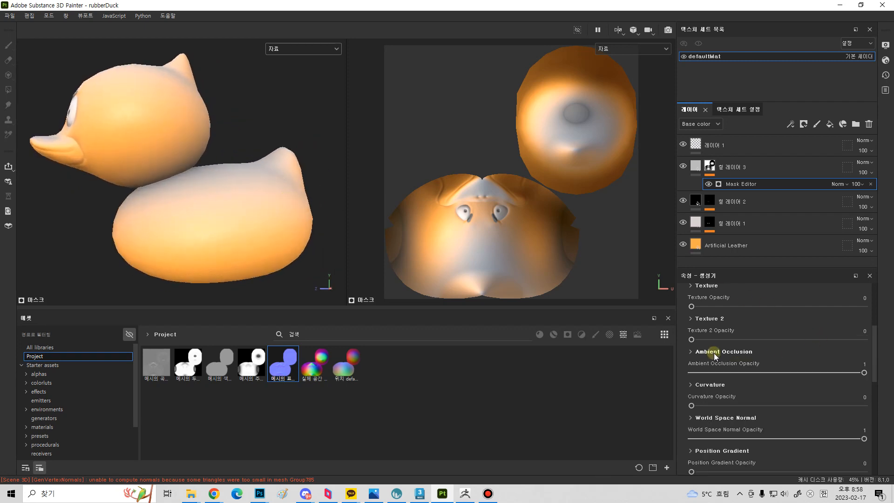
pyautogui.scroll(2, 735, 386)
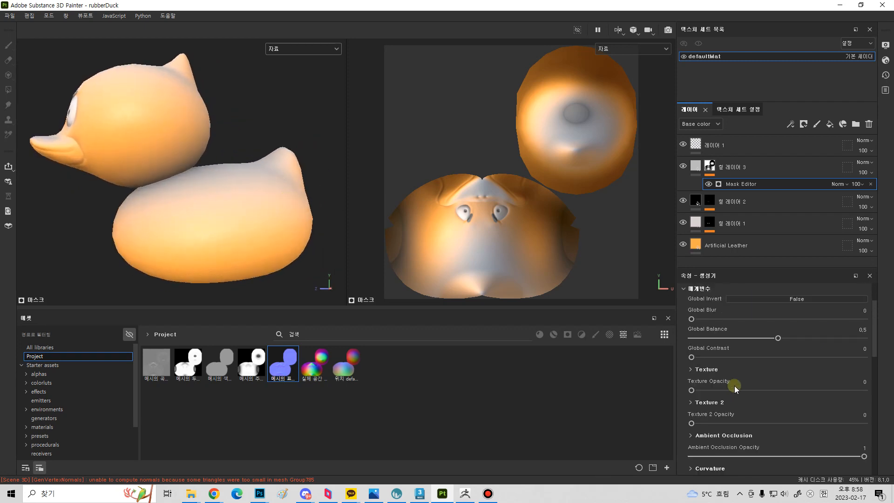
pyautogui.click(294, 49)
pyautogui.scroll(-2, 300, 125)
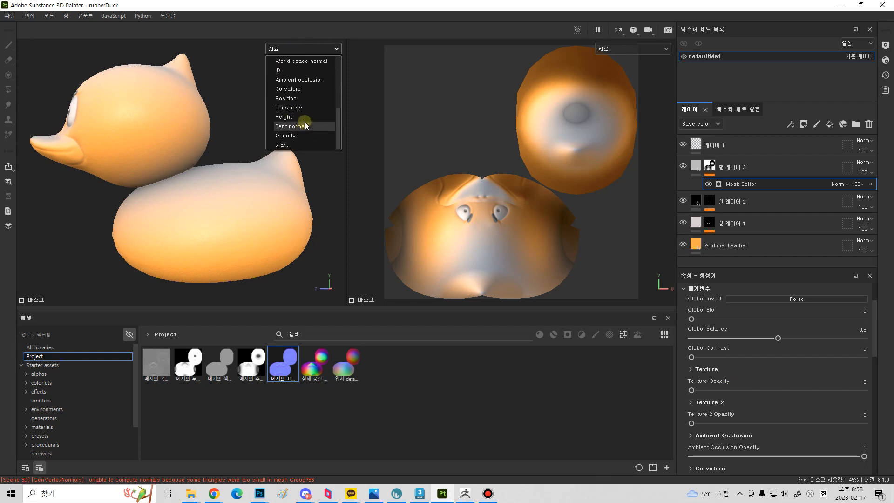
pyautogui.click(304, 107)
pyautogui.keyDown('alt'); pyautogui.moveTo(236, 199); pyautogui.dragTo(615, 223); pyautogui.keyUp('alt')
# With the Artificial Leather layer selected, return the viewports to the lit material view and hide the third fill layer.
pyautogui.click(775, 241)
pyautogui.click(311, 50)
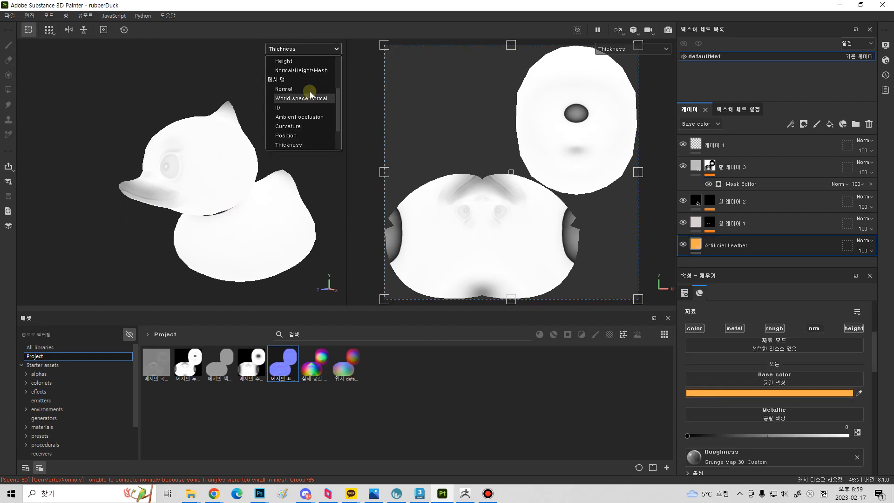
pyautogui.scroll(5, 306, 84)
pyautogui.click(286, 62)
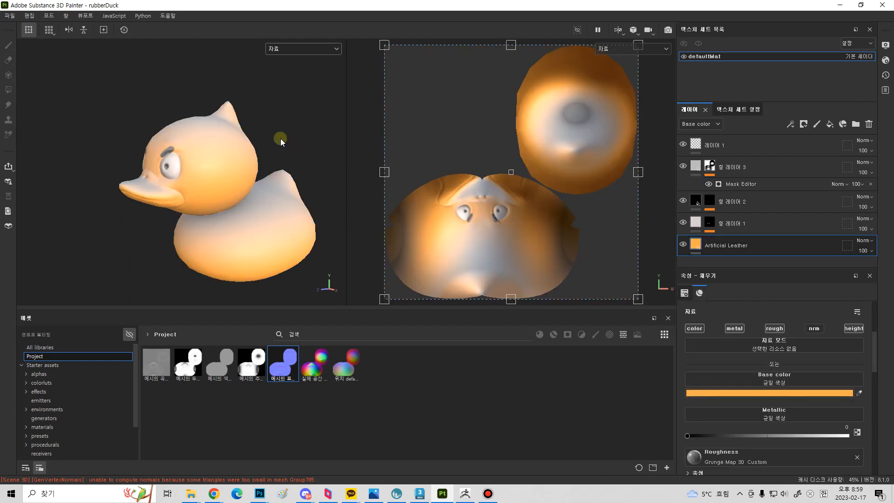
pyautogui.keyDown('alt'); pyautogui.moveTo(271, 204); pyautogui.dragTo(290, 180); pyautogui.keyUp('alt')
pyautogui.click(684, 166)
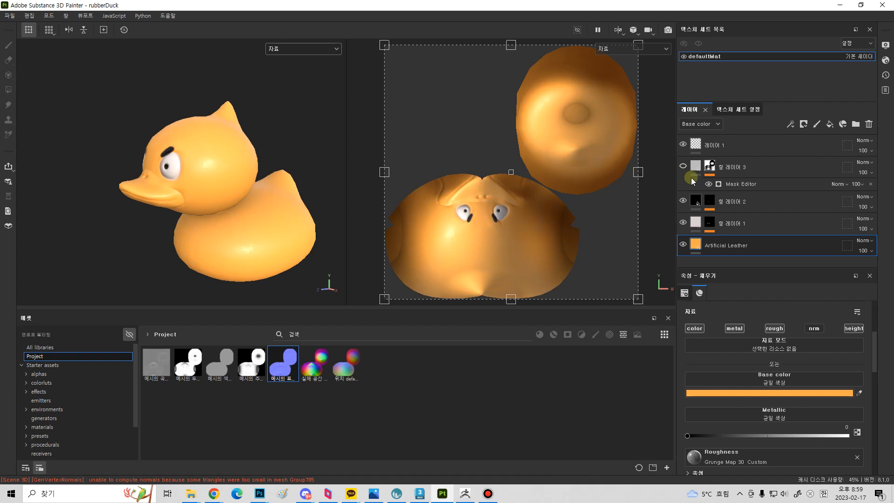
# Add a fill layer above Artificial Leather that affects only the color channel, and set its base color to red EC0000.
pyautogui.click(830, 124)
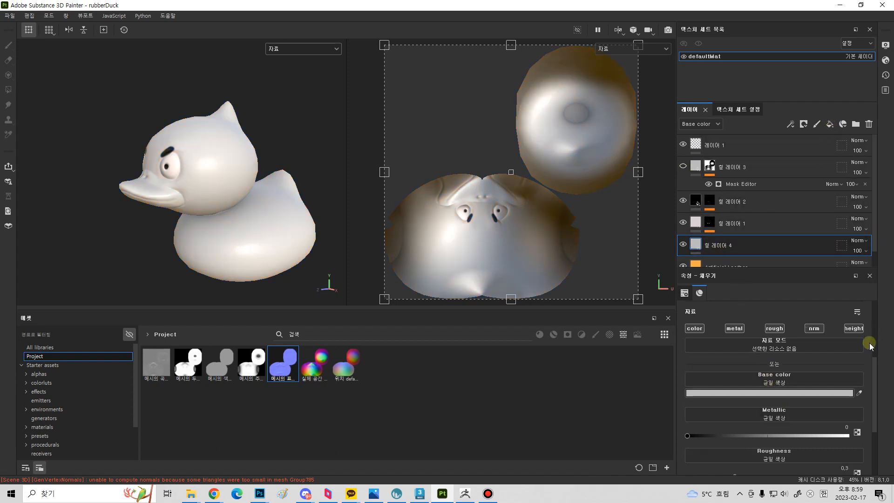
pyautogui.click(856, 329)
pyautogui.click(736, 328)
pyautogui.click(761, 392)
pyautogui.moveTo(745, 365); pyautogui.dragTo(778, 340)
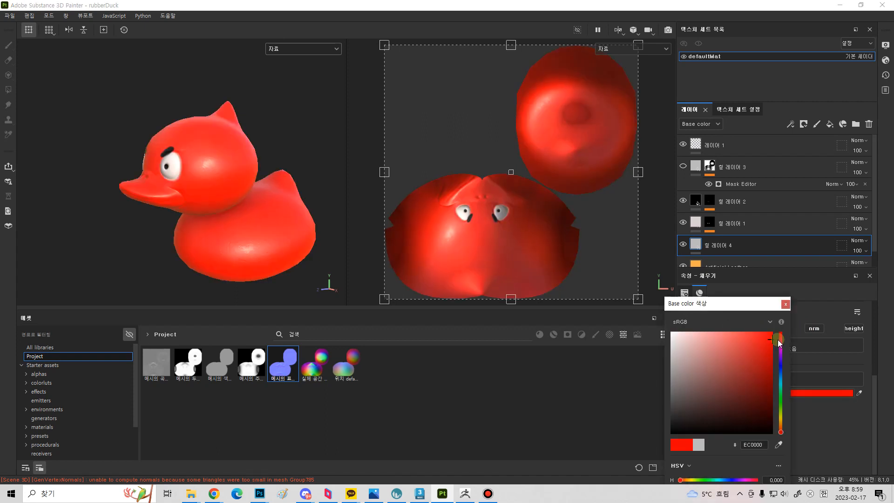
pyautogui.rightClick(697, 245)
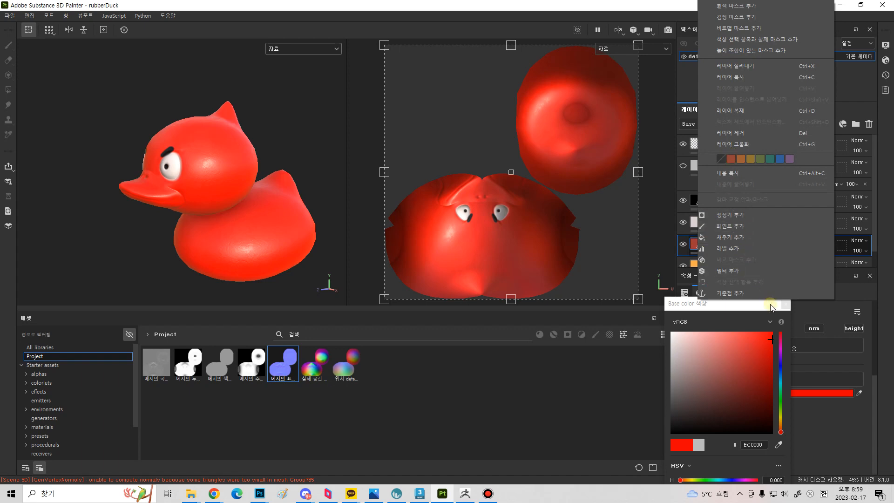
pyautogui.click(786, 307)
pyautogui.click(786, 306)
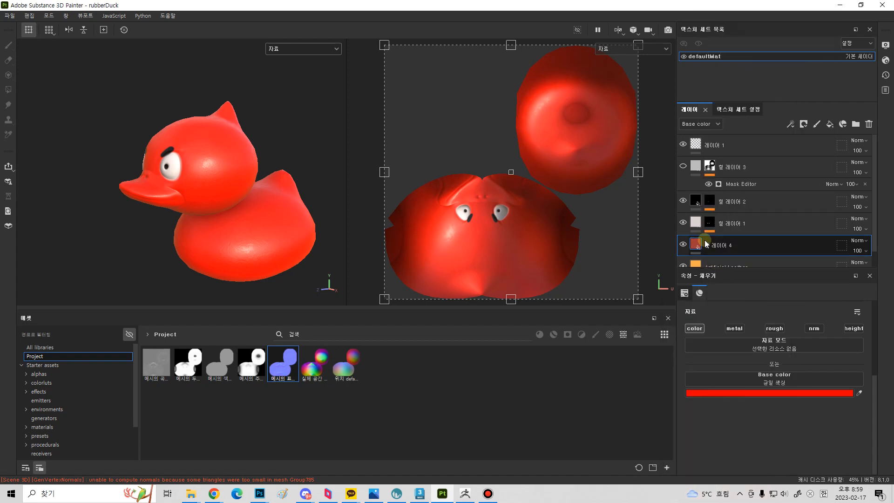
# Add a black mask with a Mask Editor generator to the red fill layer, and display the mask in the viewports.
pyautogui.rightClick(699, 247)
pyautogui.click(734, 12)
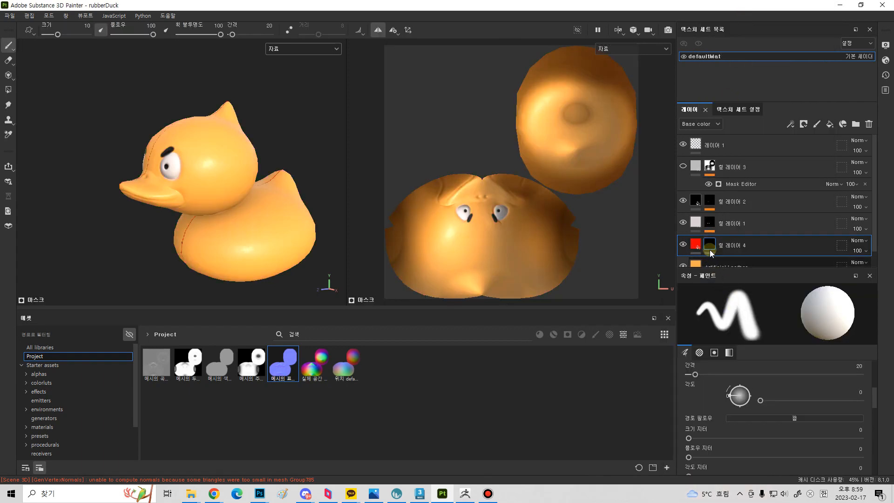
pyautogui.rightClick(710, 247)
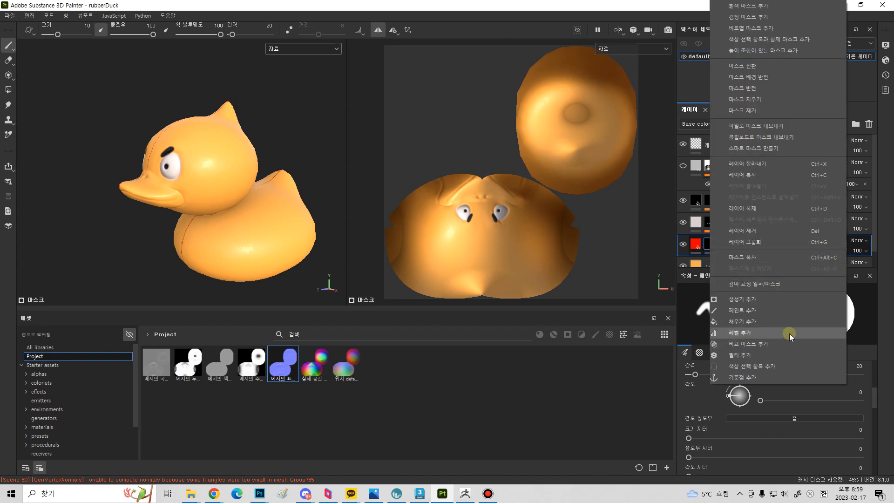
pyautogui.click(781, 301)
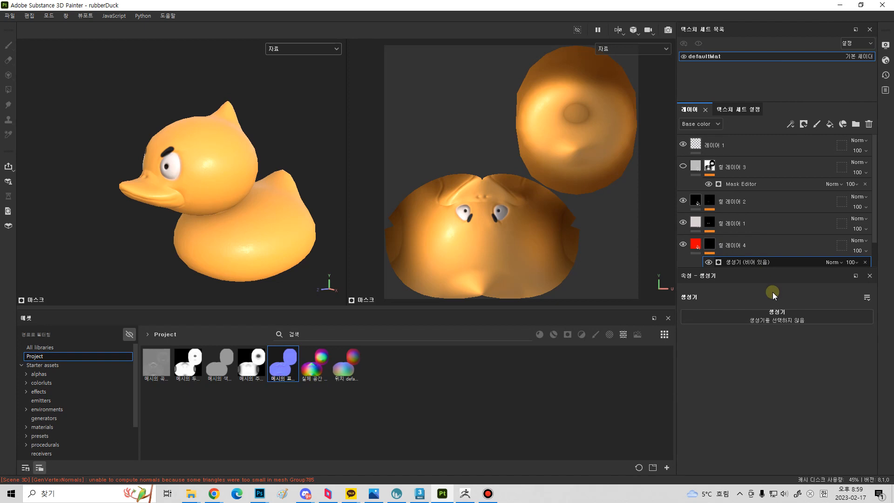
pyautogui.click(783, 314)
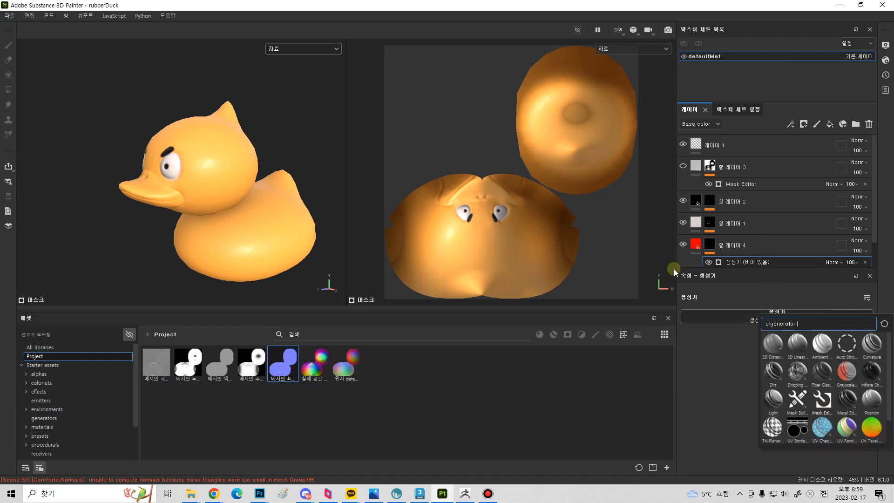
pyautogui.click(819, 398)
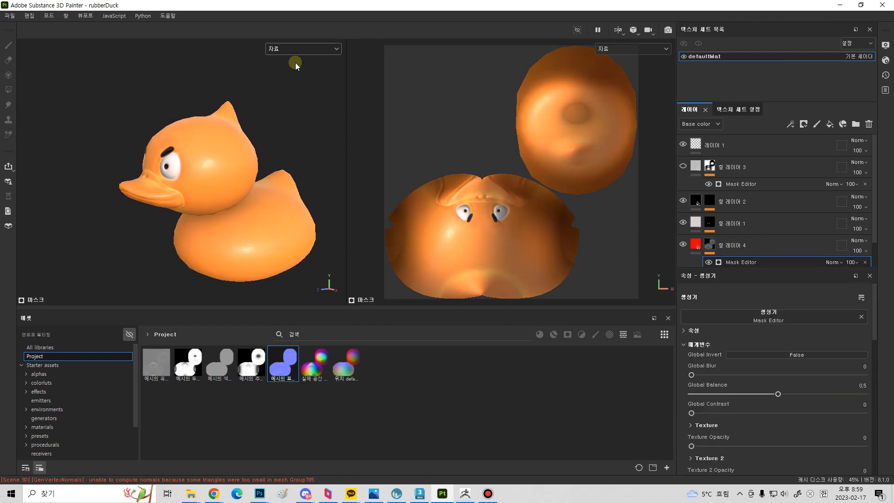
pyautogui.click(297, 48)
pyautogui.click(290, 141)
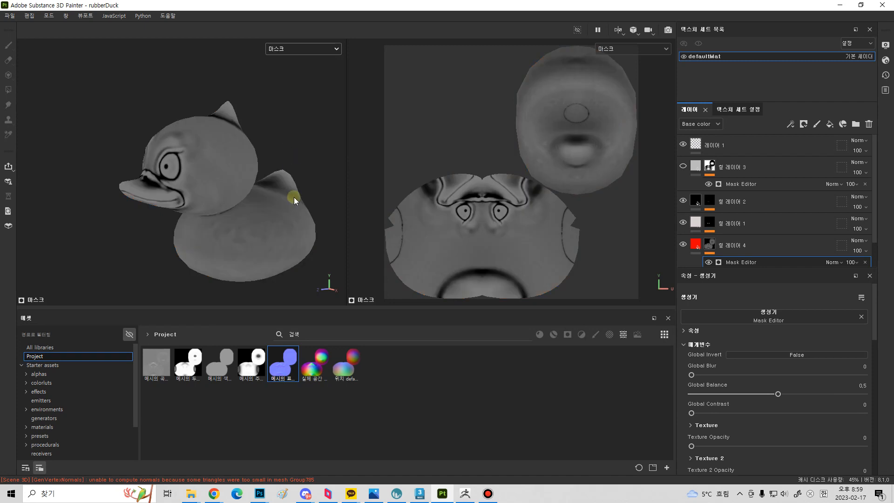
# In the red fill layer's Mask Editor, set Curvature Opacity to 0 and Thickness Opacity to 1.
pyautogui.scroll(-3, 819, 371)
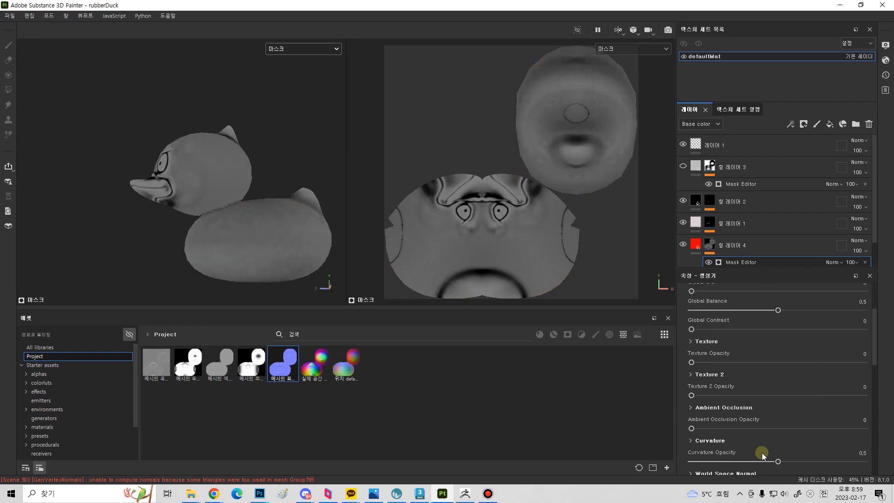
pyautogui.moveTo(777, 462); pyautogui.dragTo(670, 462)
pyautogui.scroll(-4, 751, 420)
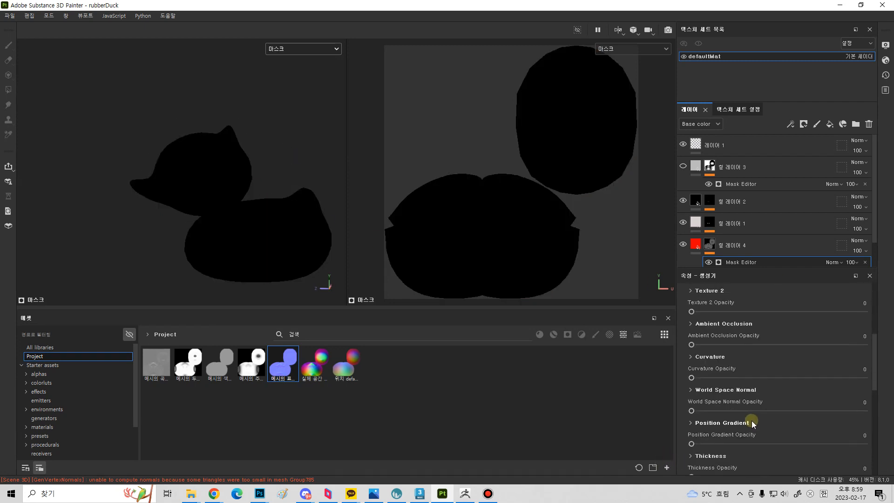
pyautogui.scroll(-1, 740, 410)
pyautogui.moveTo(692, 421); pyautogui.dragTo(717, 421)
pyautogui.moveTo(843, 423); pyautogui.dragTo(891, 425)
# Expand the generator's Thickness settings and set Invert to True.
pyautogui.keyDown('alt'); pyautogui.moveTo(226, 235); pyautogui.dragTo(257, 217); pyautogui.keyUp('alt')
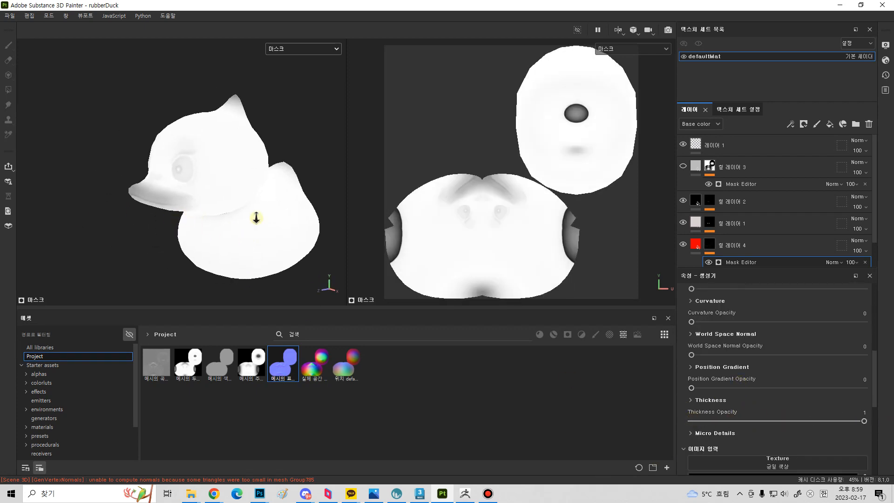
pyautogui.keyDown('alt'); pyautogui.moveTo(256, 218); pyautogui.dragTo(305, 227, button='right'); pyautogui.keyUp('alt')
pyautogui.keyDown('alt'); pyautogui.moveTo(225, 199); pyautogui.dragTo(186, 209); pyautogui.keyUp('alt')
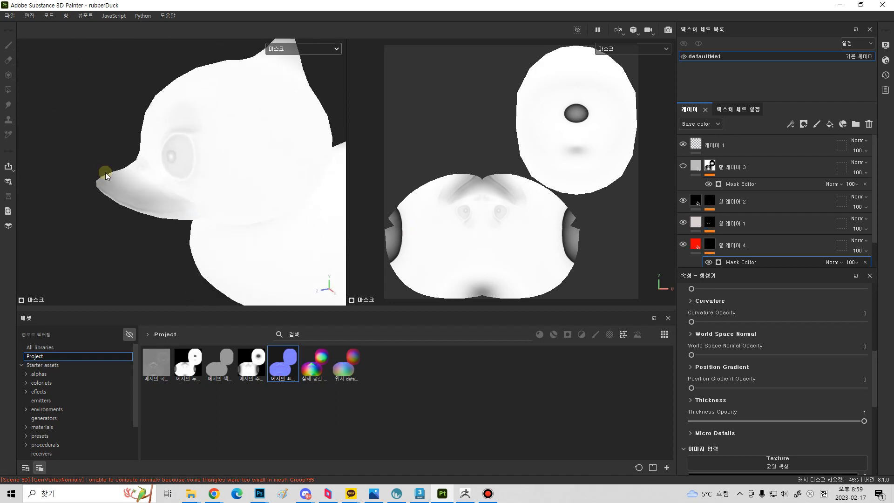
pyautogui.keyDown('alt'); pyautogui.moveTo(194, 161); pyautogui.dragTo(249, 132); pyautogui.keyUp('alt')
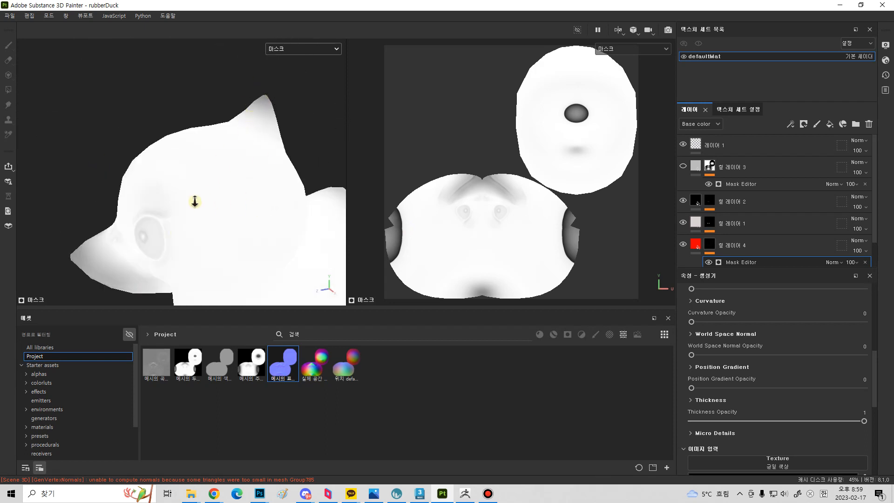
pyautogui.keyDown('alt'); pyautogui.moveTo(211, 204); pyautogui.dragTo(223, 182, button='right'); pyautogui.keyUp('alt')
pyautogui.click(705, 400)
pyautogui.scroll(-2, 767, 418)
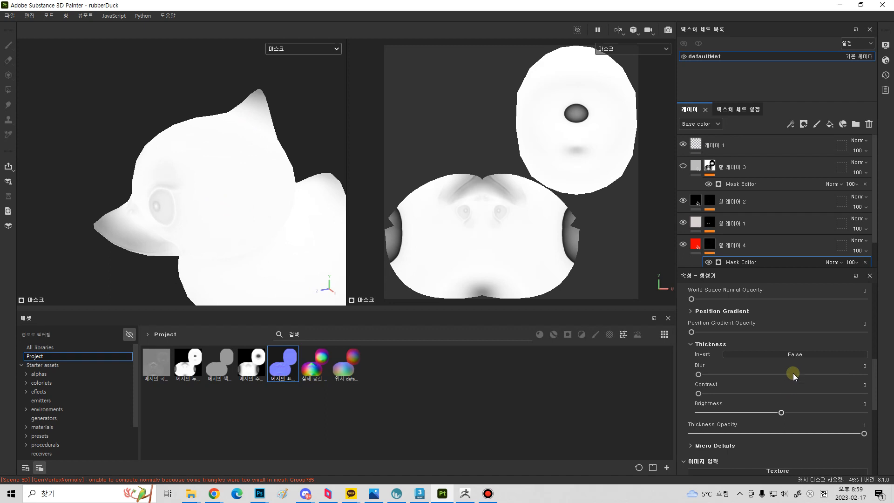
pyautogui.click(790, 356)
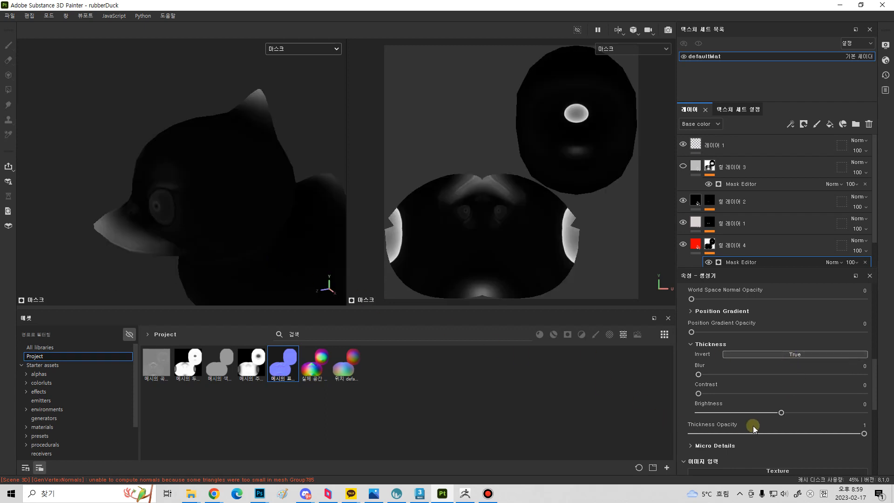
# Set the Thickness contrast to 0.23 and its brightness to -0.04.
pyautogui.moveTo(783, 413)
pyautogui.mouseDown()
pyautogui.moveTo(854, 417)
pyautogui.moveTo(743, 413)
pyautogui.moveTo(798, 421)
pyautogui.moveTo(780, 419)
pyautogui.mouseUp()
pyautogui.moveTo(700, 393); pyautogui.dragTo(772, 413)
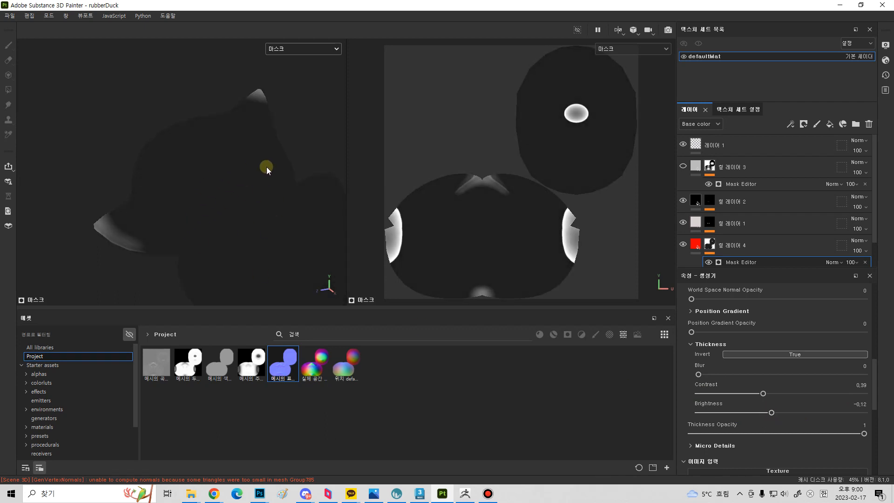
pyautogui.scroll(-1, 748, 440)
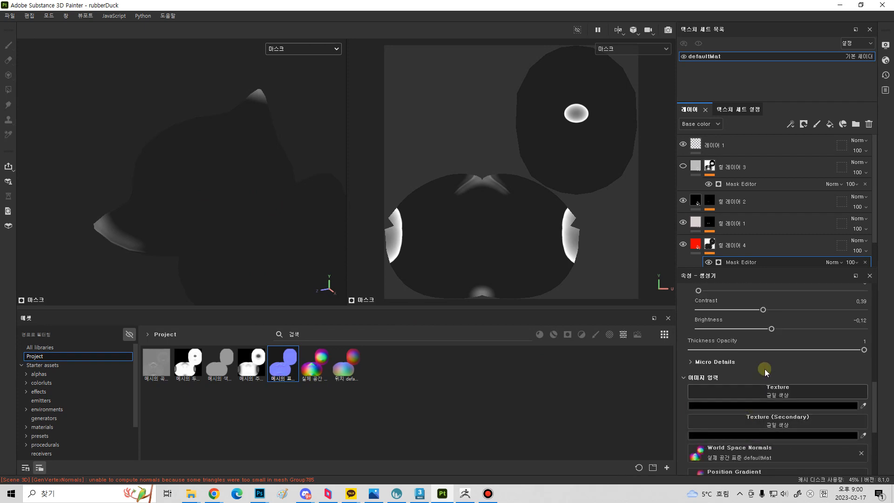
pyautogui.moveTo(771, 386)
pyautogui.mouseDown()
pyautogui.moveTo(761, 386)
pyautogui.moveTo(780, 387)
pyautogui.moveTo(770, 365)
pyautogui.moveTo(792, 366)
pyautogui.moveTo(729, 370)
pyautogui.moveTo(779, 387)
pyautogui.mouseUp()
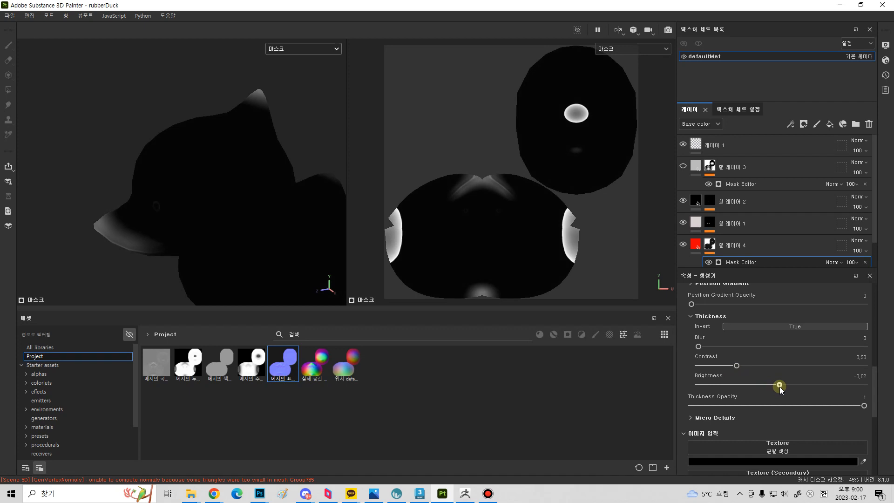
# Return the viewports from the mask display to the lit material view, facing the duck's front.
pyautogui.click(310, 51)
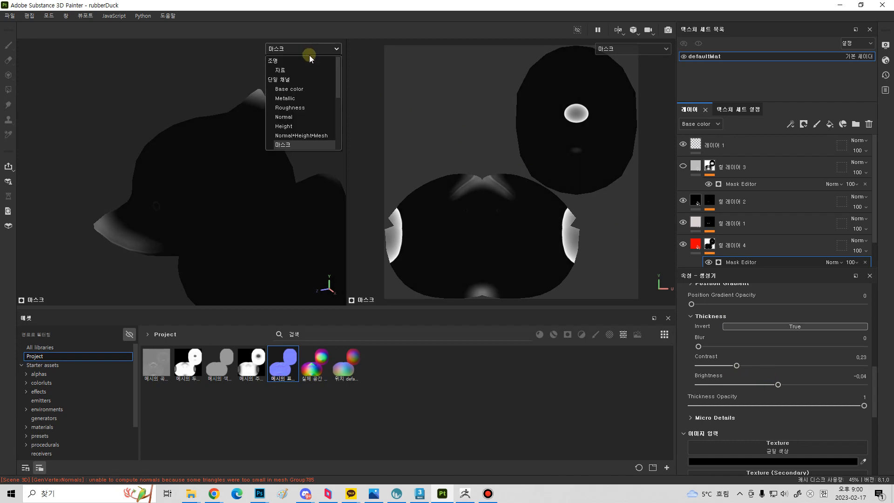
pyautogui.click(305, 66)
pyautogui.keyDown('alt'); pyautogui.moveTo(321, 168); pyautogui.dragTo(241, 225); pyautogui.keyUp('alt')
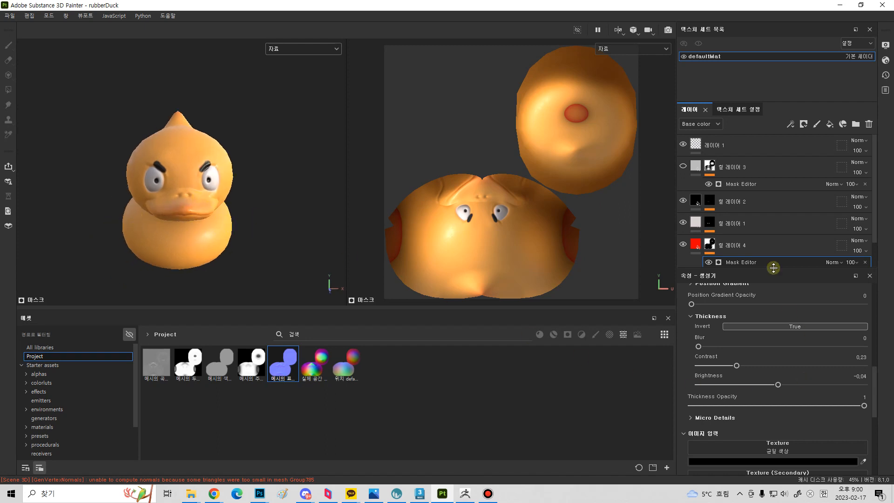
# Select the red fill layer and toggle its visibility off and on several times to compare the duck with and without it.
pyautogui.click(738, 245)
pyautogui.click(692, 248)
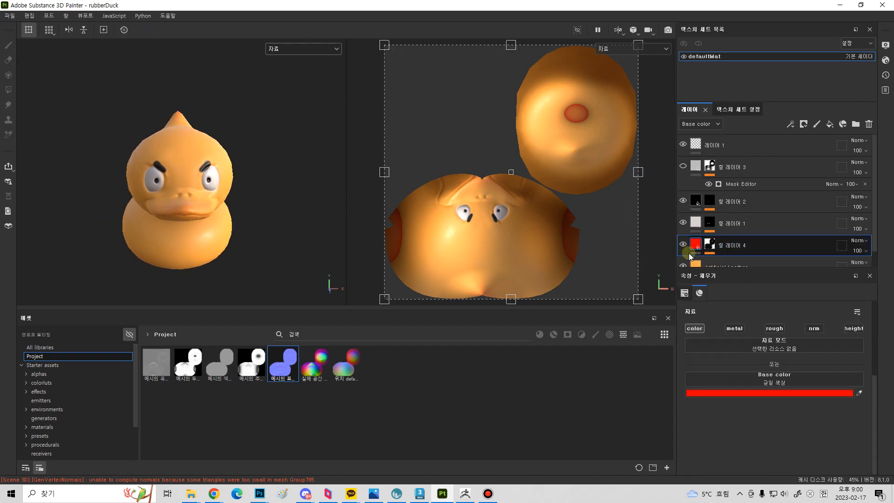
pyautogui.click(684, 244)
pyautogui.click(684, 244)
pyautogui.click(683, 245)
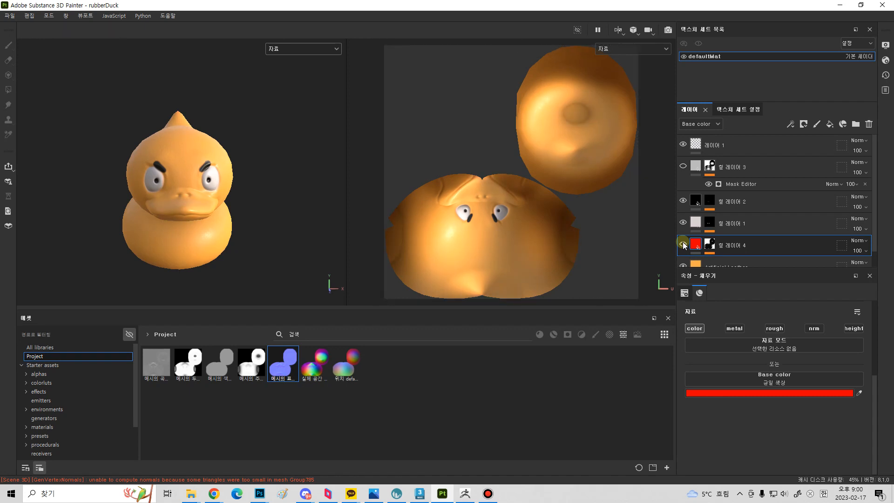
pyautogui.click(683, 244)
pyautogui.click(683, 245)
pyautogui.click(684, 244)
pyautogui.click(684, 244)
pyautogui.click(683, 245)
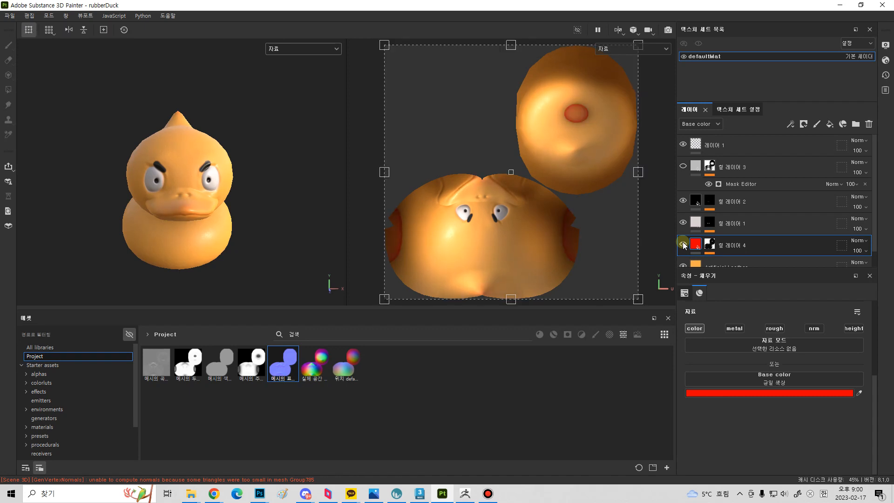
# Add a Levels effect above the Mask Editor in the red fill layer's mask.
pyautogui.click(710, 243)
pyautogui.click(767, 233)
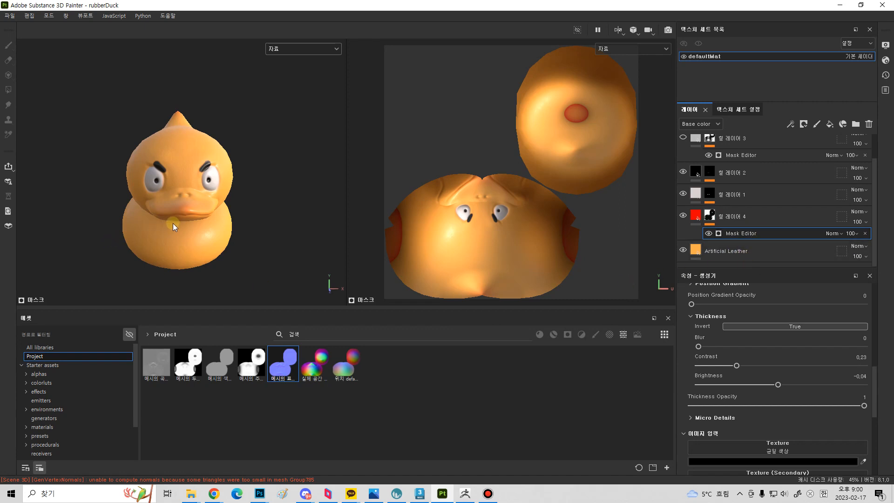
pyautogui.keyDown('alt'); pyautogui.moveTo(186, 235); pyautogui.dragTo(253, 199); pyautogui.keyUp('alt')
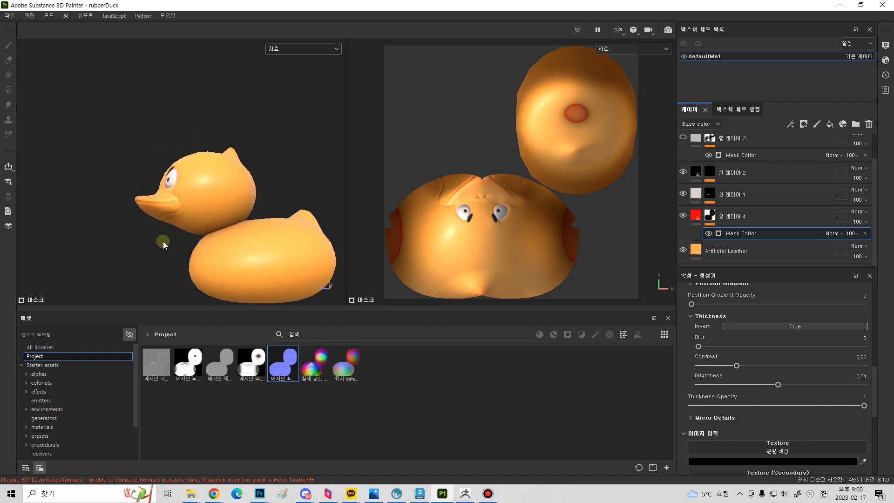
pyautogui.keyDown('alt'); pyautogui.moveTo(180, 241); pyautogui.dragTo(243, 274); pyautogui.keyUp('alt')
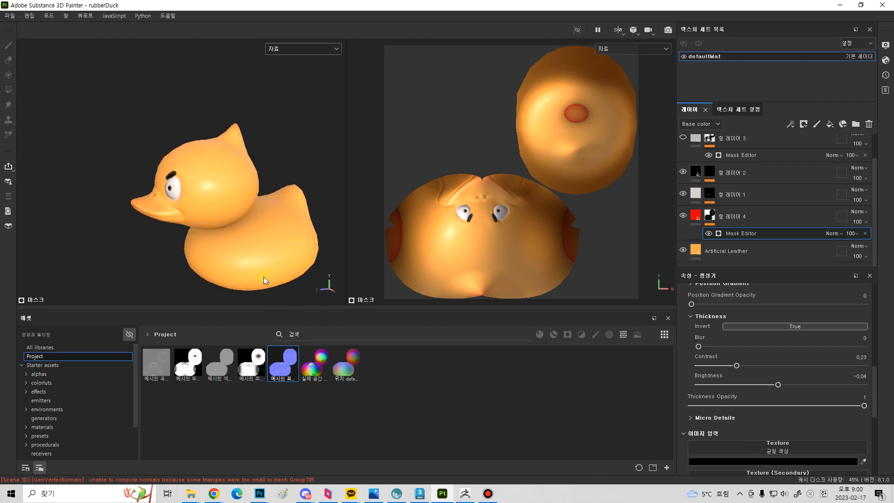
pyautogui.rightClick(768, 233)
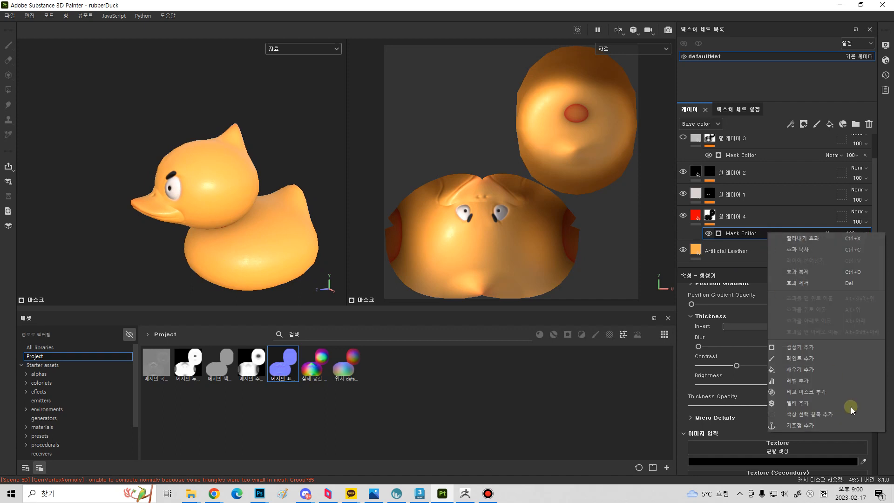
pyautogui.click(837, 384)
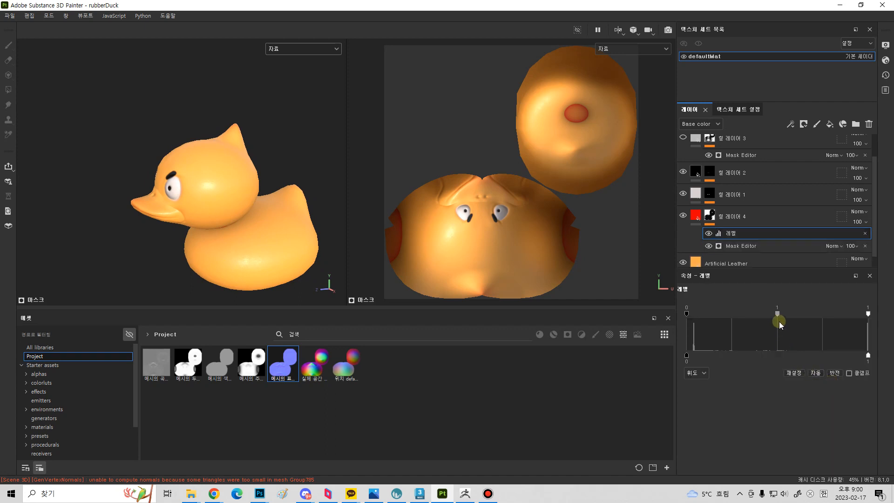
# In the Levels effect, lower the input white point to 0.533 and the midpoint to 0.802.
pyautogui.moveTo(831, 318)
pyautogui.mouseDown()
pyautogui.moveTo(737, 320)
pyautogui.moveTo(874, 324)
pyautogui.moveTo(742, 312)
pyautogui.moveTo(727, 321)
pyautogui.mouseUp()
pyautogui.keyDown('alt'); pyautogui.moveTo(82, 209); pyautogui.dragTo(95, 252); pyautogui.keyUp('alt')
pyautogui.keyDown('alt'); pyautogui.moveTo(281, 199); pyautogui.dragTo(252, 228); pyautogui.keyUp('alt')
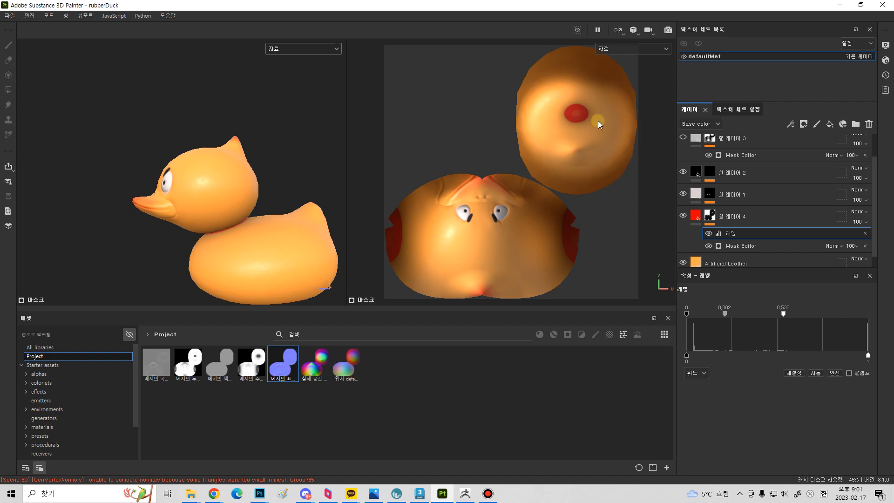
# Add a Paint effect above Levels in the red fill layer's mask and enlarge the brush size to 26.6.
pyautogui.rightClick(744, 235)
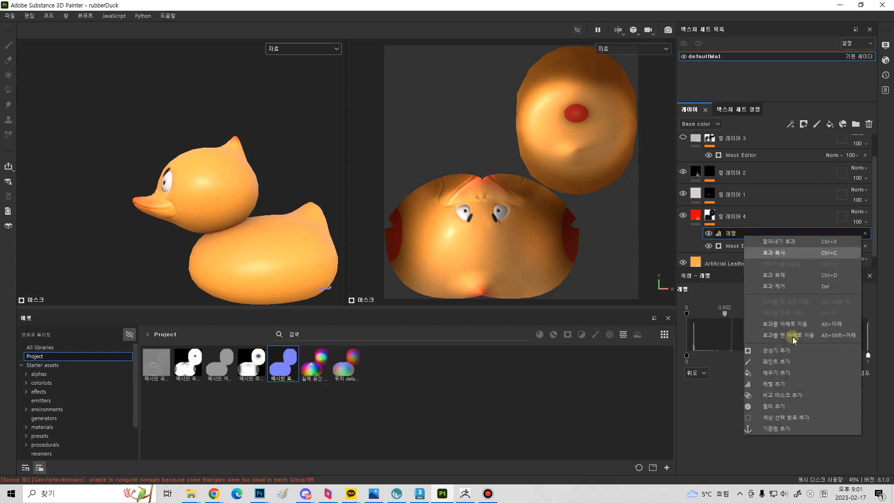
pyautogui.click(777, 362)
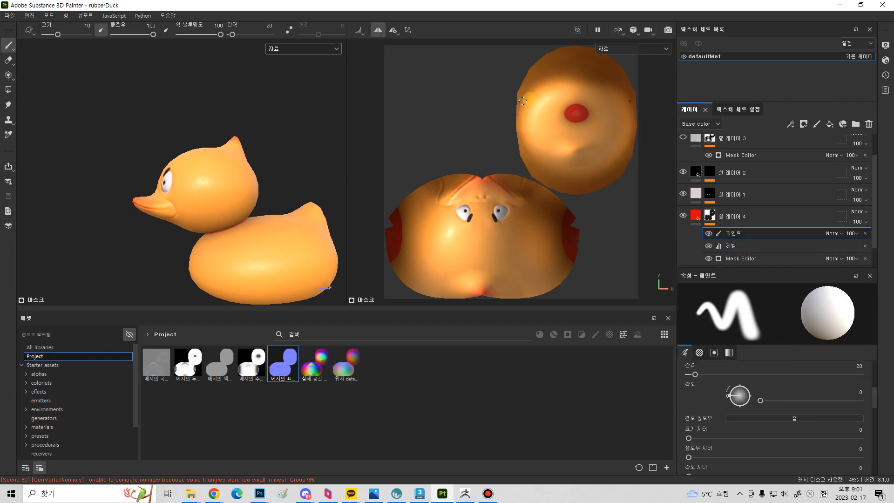
pyautogui.press(']')
pyautogui.press(']')
pyautogui.press(']')
pyautogui.press(']')
pyautogui.press(']')
pyautogui.press(']')
pyautogui.press(']')
pyautogui.press(']')
pyautogui.press(']')
pyautogui.press(']')
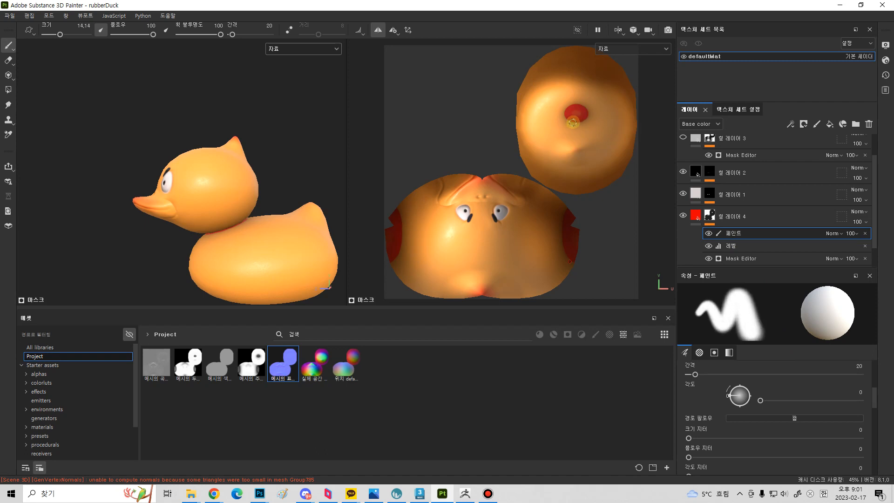
# Display the mask in the viewports and set the paint brush's grayscale value to 0.
pyautogui.click(331, 48)
pyautogui.click(295, 143)
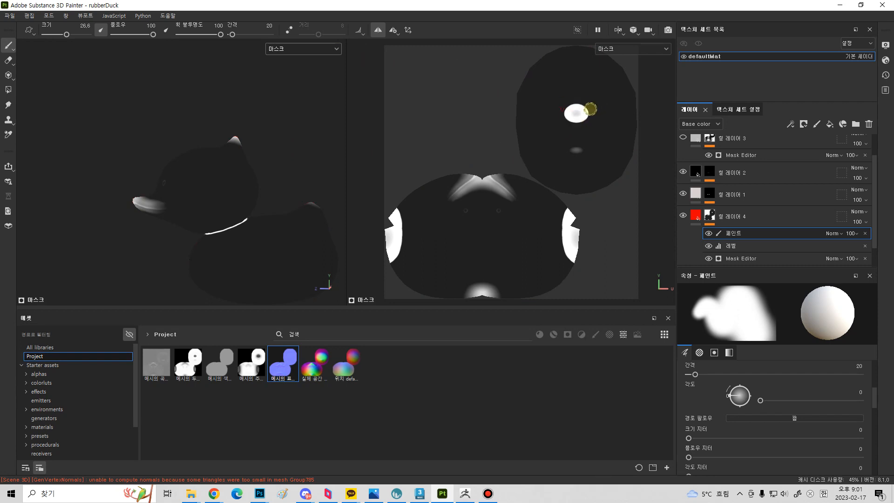
pyautogui.moveTo(876, 406); pyautogui.dragTo(875, 464)
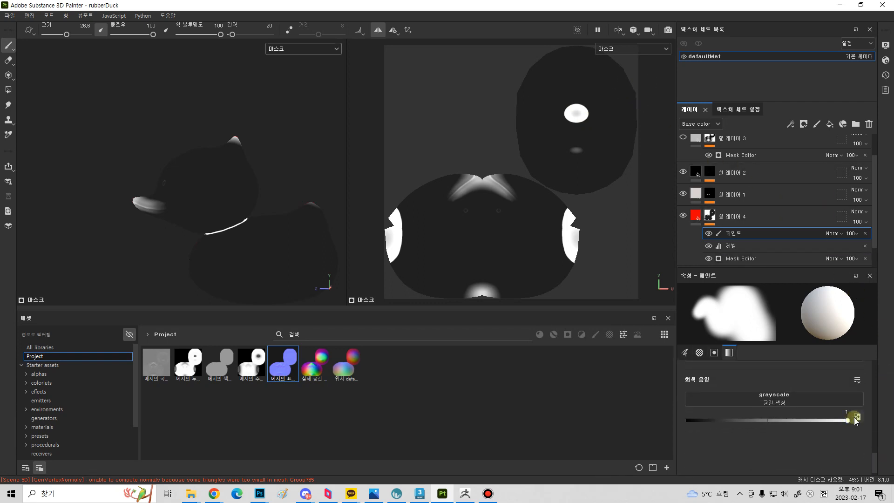
pyautogui.click(856, 417)
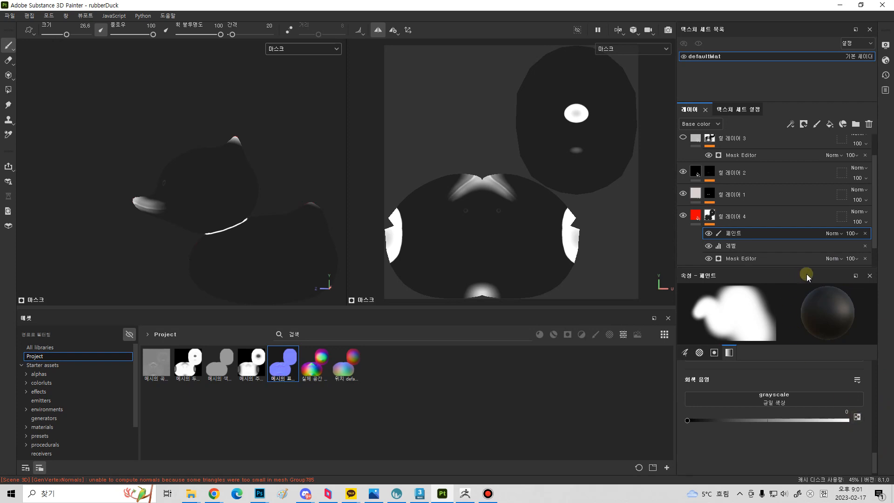
# Paint black over the white neck joint areas of the mask in the UV view, and return the viewports to the lit material view.
pyautogui.moveTo(556, 235)
pyautogui.mouseDown()
pyautogui.moveTo(571, 209)
pyautogui.moveTo(575, 239)
pyautogui.mouseUp()
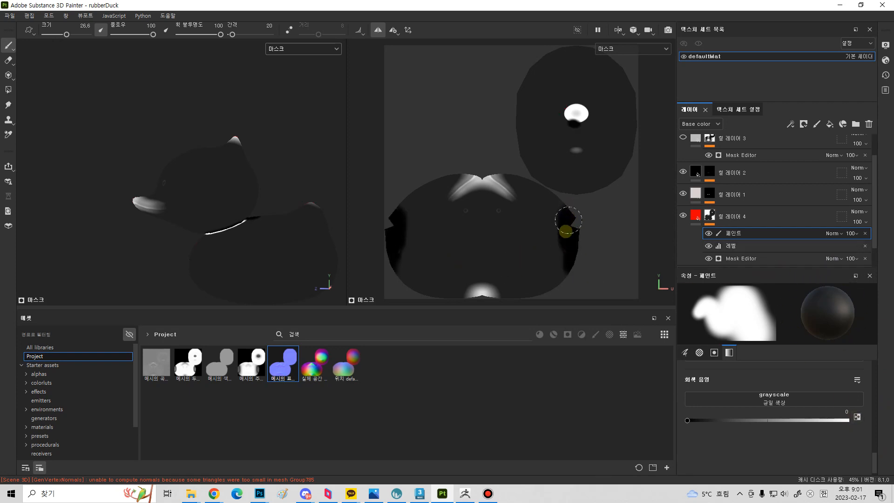
pyautogui.moveTo(590, 100)
pyautogui.mouseDown()
pyautogui.moveTo(575, 119)
pyautogui.moveTo(570, 104)
pyautogui.moveTo(574, 119)
pyautogui.moveTo(579, 104)
pyautogui.moveTo(563, 113)
pyautogui.mouseUp()
pyautogui.click(328, 49)
pyautogui.click(315, 69)
pyautogui.keyDown('alt'); pyautogui.moveTo(303, 207); pyautogui.dragTo(359, 214); pyautogui.keyUp('alt')
pyautogui.moveTo(328, 251)
pyautogui.keyDown('alt'); pyautogui.mouseDown()
pyautogui.moveTo(230, 216)
pyautogui.moveTo(254, 219)
pyautogui.mouseUp(); pyautogui.keyUp('alt')
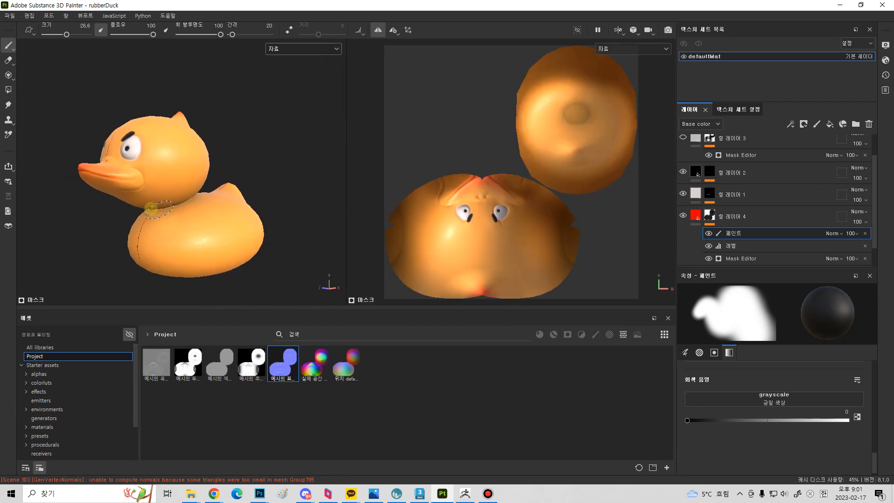
pyautogui.keyDown('alt'); pyautogui.moveTo(148, 207); pyautogui.dragTo(219, 212); pyautogui.keyUp('alt')
# Show the third fill layer and look through the mesh map entries in the viewport's display options.
pyautogui.click(736, 205)
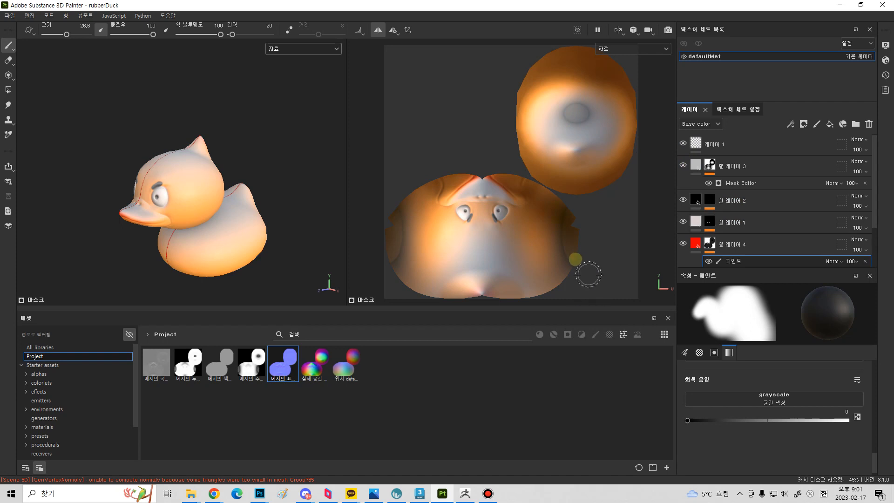
pyautogui.click(283, 49)
pyautogui.scroll(-2, 296, 74)
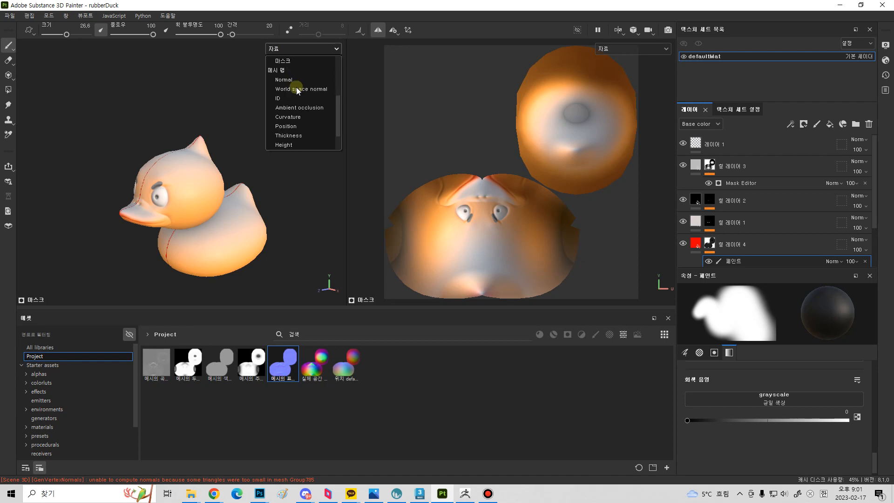
pyautogui.scroll(-1, 301, 119)
pyautogui.scroll(3, 302, 122)
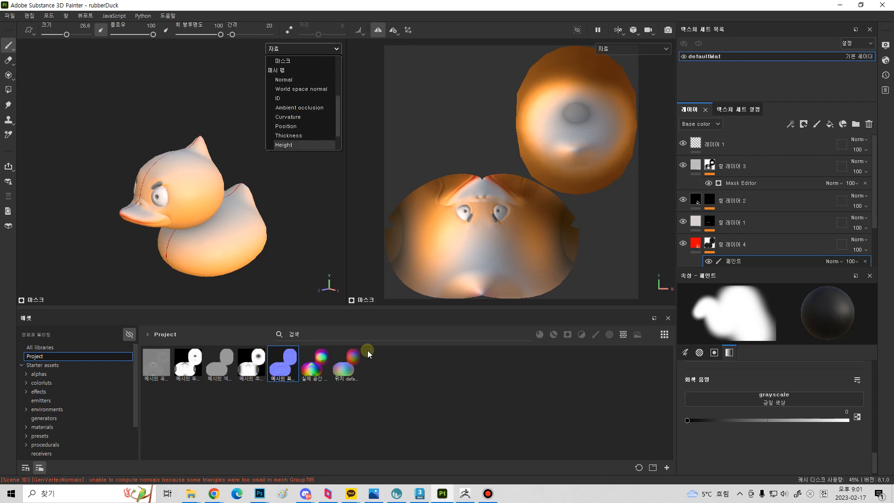
# Hide the third fill layer, select the second fill layer and toggle its visibility off and on.
pyautogui.click(786, 166)
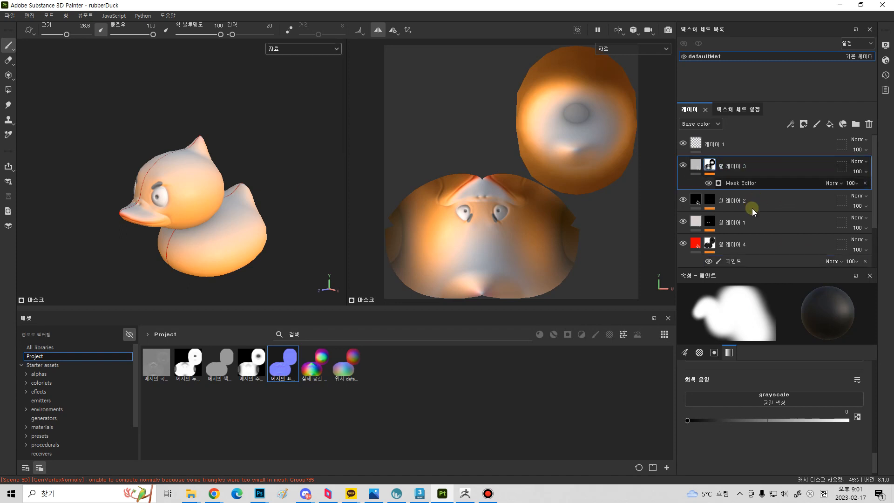
pyautogui.click(683, 165)
pyautogui.click(759, 204)
pyautogui.click(684, 200)
pyautogui.click(683, 200)
# Toggle the red fill layer's visibility off and on to compare, keeping the second fill layer selected.
pyautogui.scroll(-2, 683, 200)
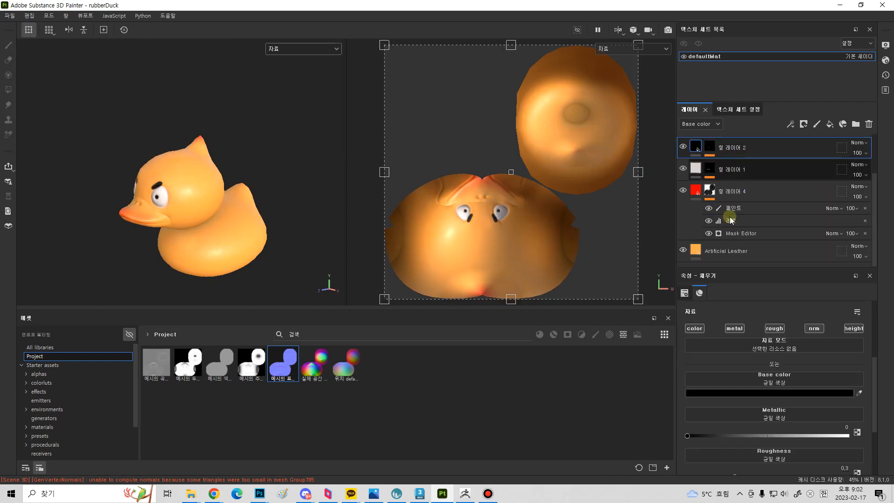
pyautogui.click(684, 190)
pyautogui.scroll(2, 751, 224)
pyautogui.scroll(-2, 750, 224)
pyautogui.click(686, 191)
pyautogui.scroll(2, 748, 207)
pyautogui.click(750, 206)
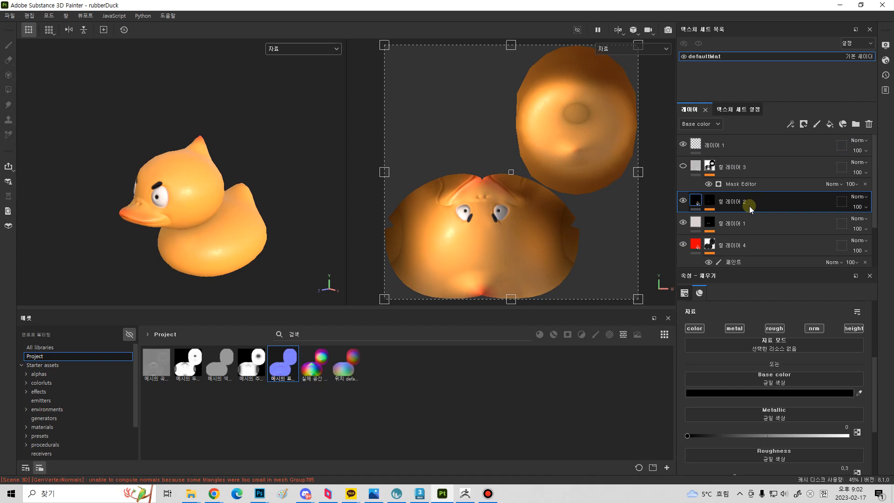
# Select all layers from the third fill layer down to Artificial Leather and create a folder for them.
pyautogui.click(769, 186)
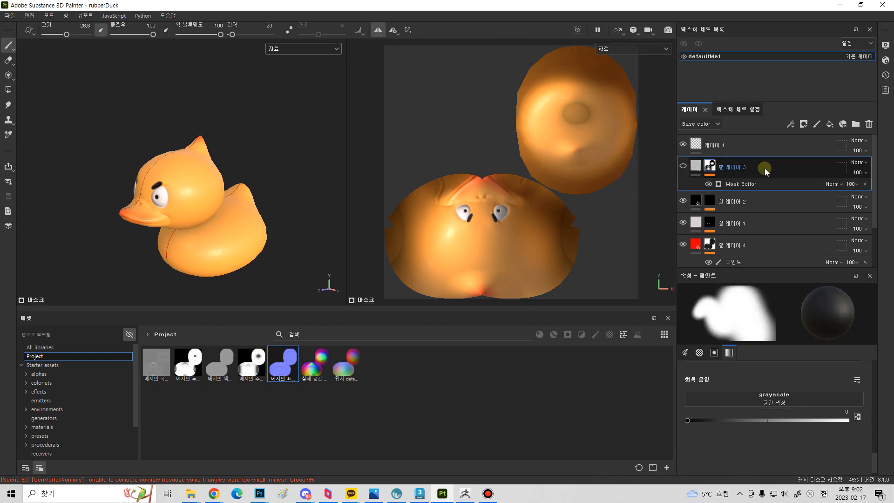
pyautogui.moveTo(134, 398); pyautogui.dragTo(135, 423)
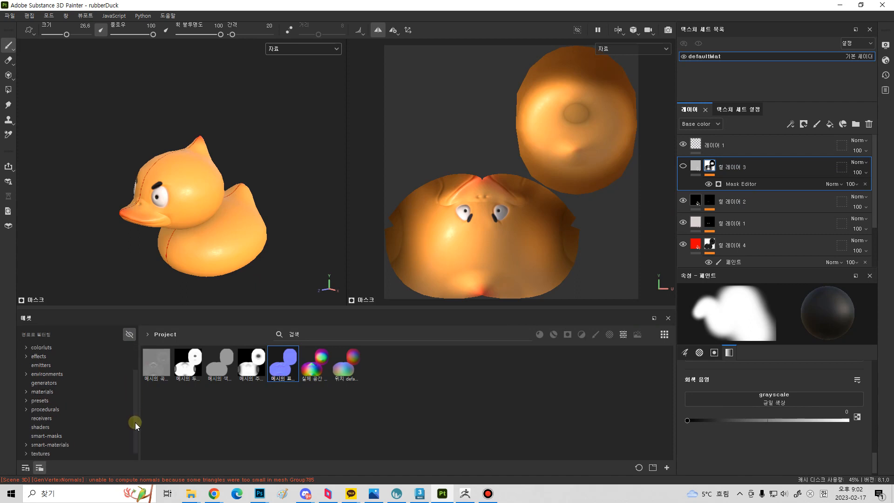
pyautogui.scroll(2, 75, 398)
pyautogui.scroll(-2, 76, 398)
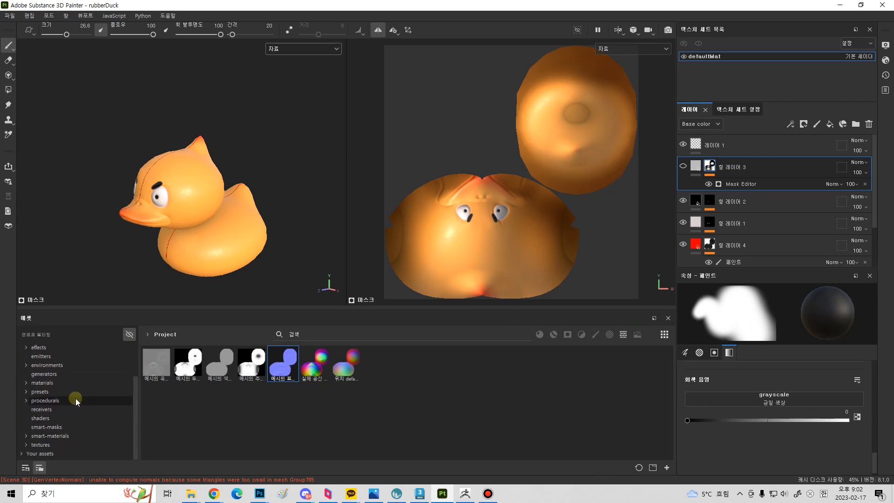
pyautogui.scroll(2, 76, 399)
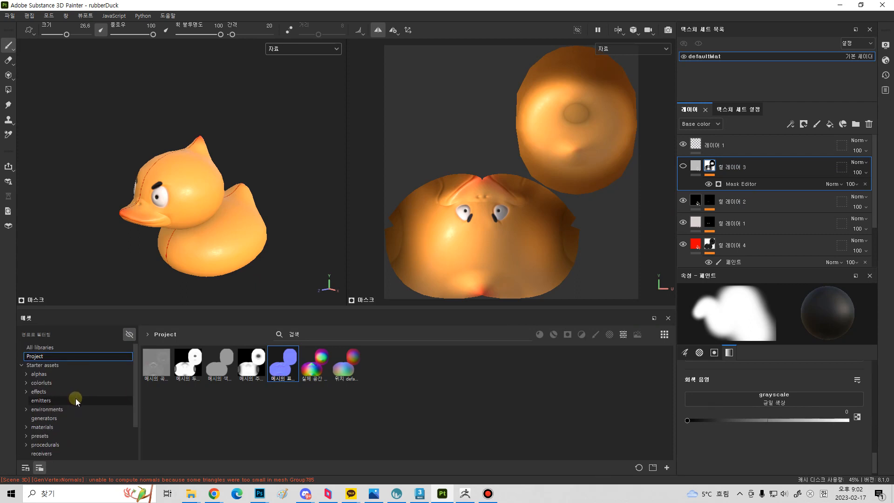
pyautogui.scroll(-2, 782, 185)
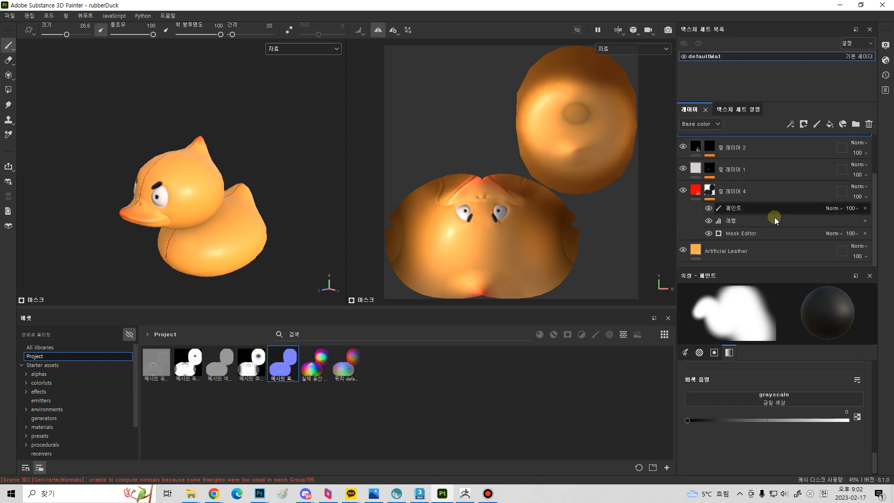
pyautogui.keyDown('shift'); pyautogui.click(760, 249); pyautogui.keyUp('shift')
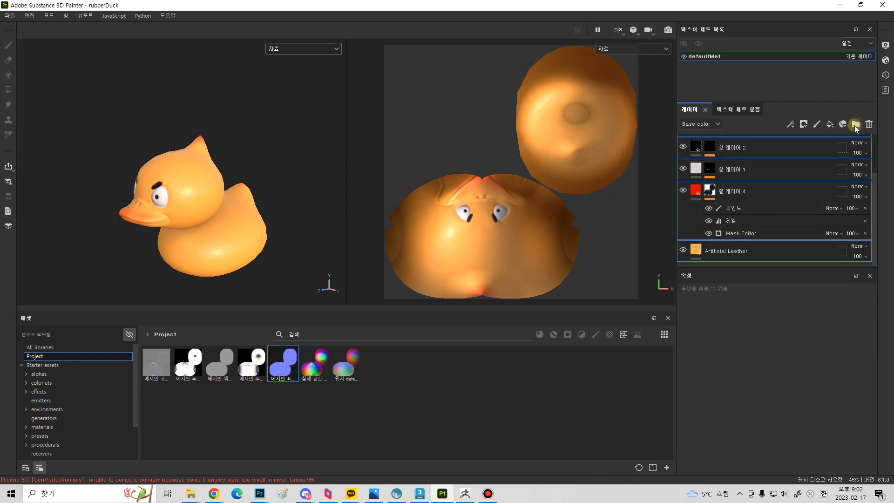
pyautogui.click(854, 126)
# Move the third, second and first fill layers into the folder, keeping their stacking order.
pyautogui.scroll(2, 769, 185)
pyautogui.moveTo(769, 186); pyautogui.dragTo(763, 170)
pyautogui.click(770, 218)
pyautogui.moveTo(761, 220)
pyautogui.mouseDown()
pyautogui.moveTo(759, 203)
pyautogui.moveTo(763, 242)
pyautogui.moveTo(742, 169)
pyautogui.mouseUp()
pyautogui.click(751, 208)
pyautogui.moveTo(751, 209); pyautogui.dragTo(748, 169)
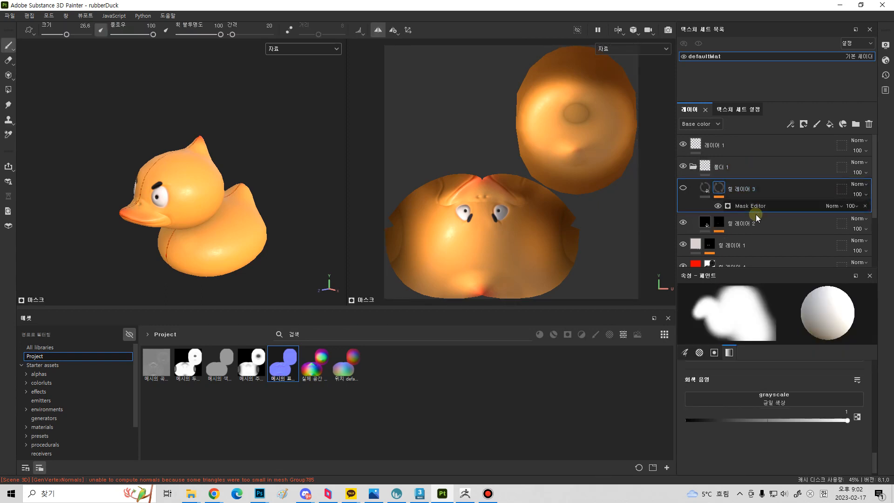
pyautogui.moveTo(767, 239); pyautogui.dragTo(743, 173)
pyautogui.moveTo(759, 190); pyautogui.dragTo(759, 247)
# Move the red fill layer and the Artificial Leather layer into the folder beneath the other fill layers.
pyautogui.scroll(-2, 759, 227)
pyautogui.click(758, 204)
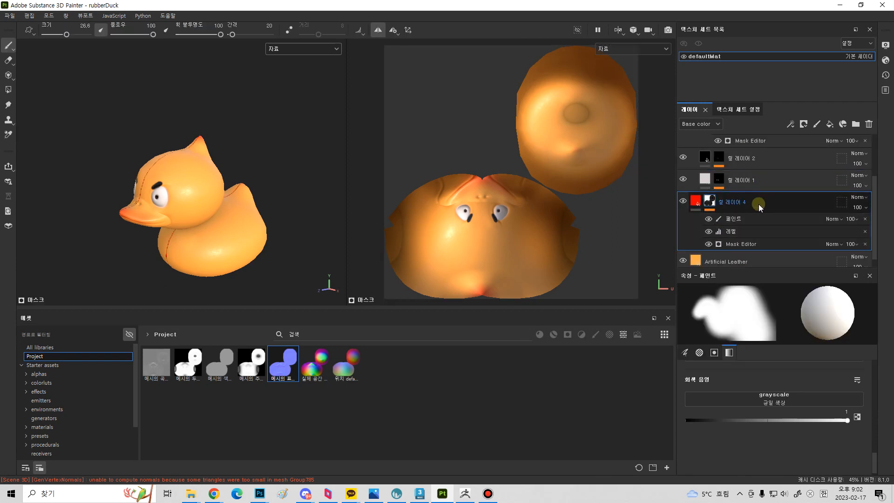
pyautogui.scroll(1, 760, 208)
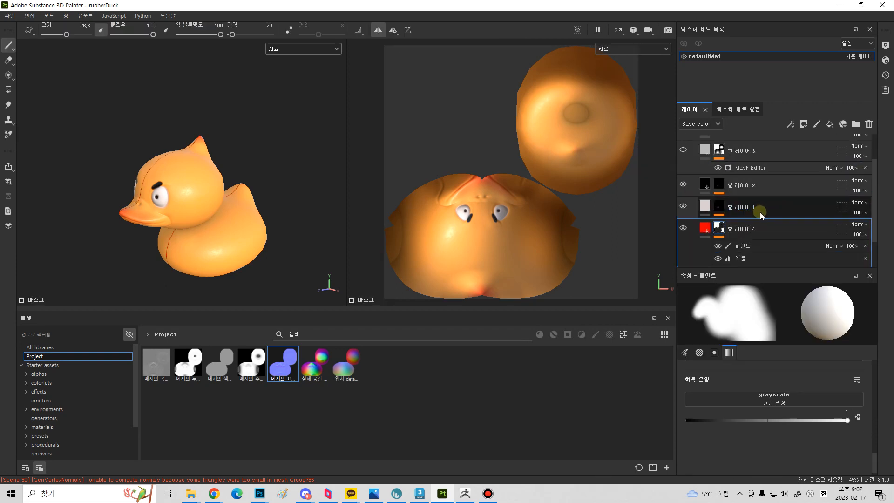
pyautogui.scroll(-1, 760, 211)
pyautogui.moveTo(764, 246); pyautogui.dragTo(756, 231)
pyautogui.scroll(3, 756, 231)
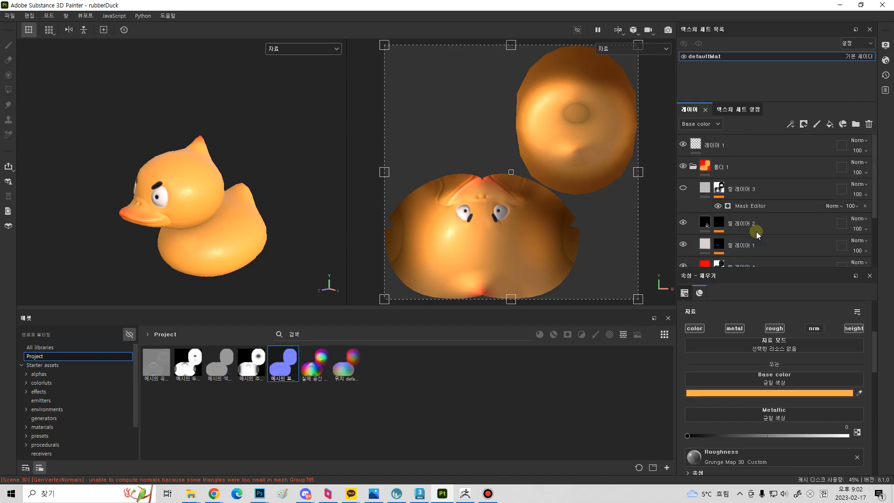
# Hide and collapse the folder, and add a new fill layer above it, outside the folder.
pyautogui.click(694, 167)
pyautogui.click(684, 166)
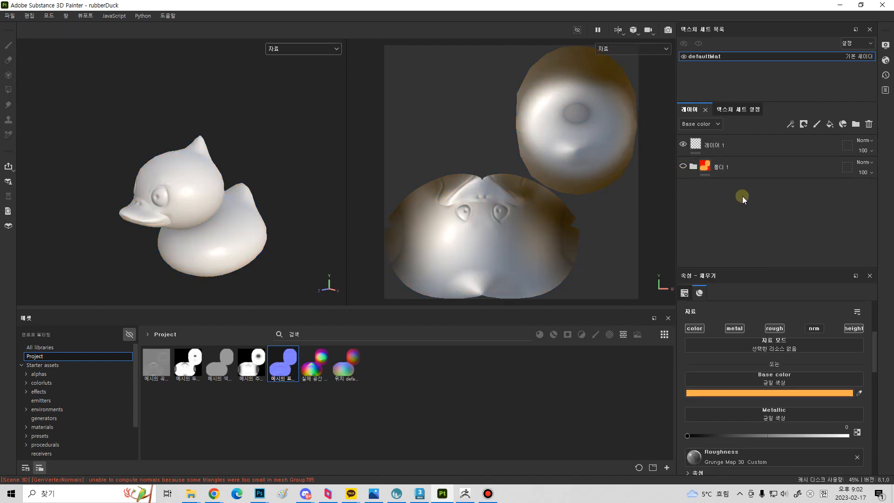
pyautogui.click(832, 125)
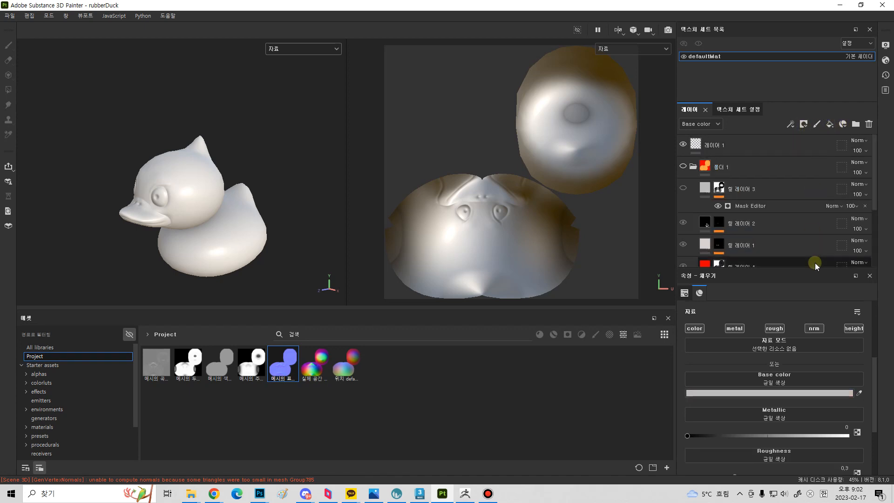
pyautogui.moveTo(764, 221); pyautogui.dragTo(741, 148)
pyautogui.click(694, 189)
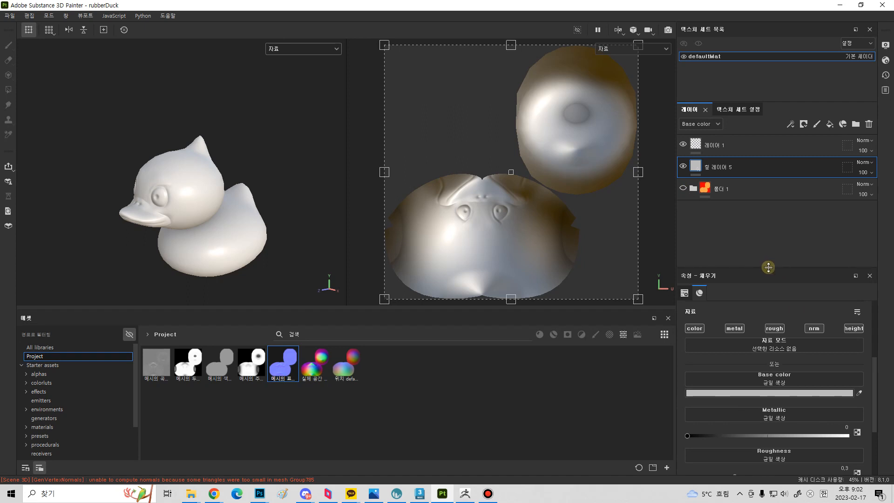
# Set the new fill layer's Metallic to about 0.957 and Roughness to about 0.208.
pyautogui.moveTo(768, 267); pyautogui.dragTo(768, 213)
pyautogui.moveTo(782, 381); pyautogui.dragTo(815, 382)
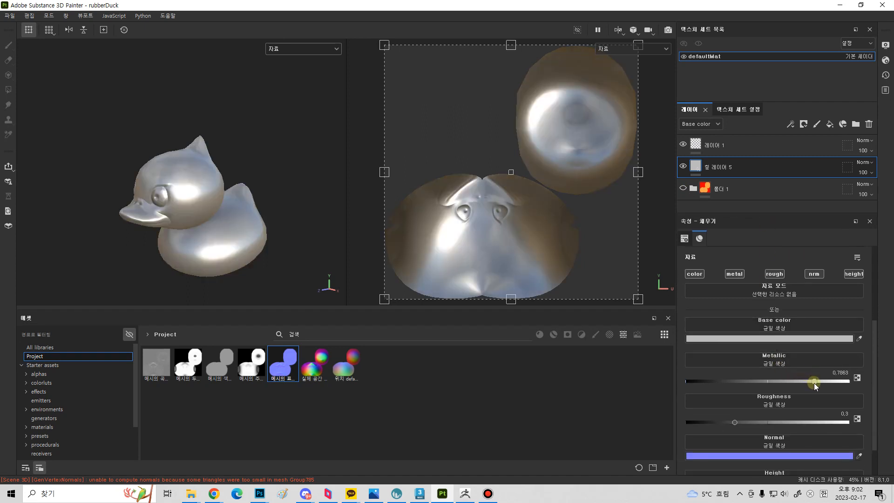
pyautogui.moveTo(735, 422); pyautogui.dragTo(720, 422)
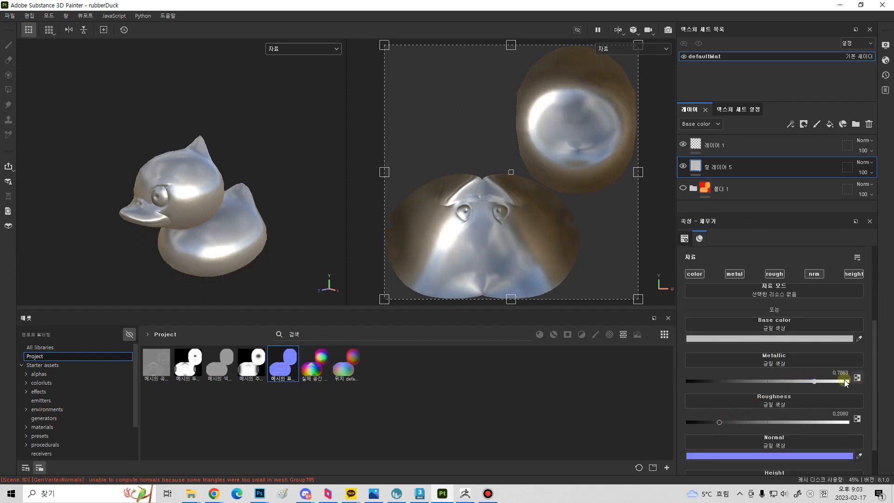
pyautogui.moveTo(846, 382); pyautogui.dragTo(848, 382)
# Examine the metallic duck's surface and reflections from several angles.
pyautogui.keyDown('alt'); pyautogui.moveTo(122, 233); pyautogui.dragTo(209, 213); pyautogui.keyUp('alt')
pyautogui.keyDown('alt'); pyautogui.moveTo(209, 213); pyautogui.dragTo(218, 187, button='middle'); pyautogui.keyUp('alt')
pyautogui.keyDown('alt'); pyautogui.moveTo(218, 187); pyautogui.dragTo(163, 200); pyautogui.keyUp('alt')
pyautogui.keyDown('alt'); pyautogui.moveTo(163, 200); pyautogui.dragTo(364, 226, button='right'); pyautogui.keyUp('alt')
pyautogui.keyDown('alt'); pyautogui.moveTo(274, 229); pyautogui.dragTo(268, 261); pyautogui.keyUp('alt')
pyautogui.keyDown('alt'); pyautogui.moveTo(269, 261); pyautogui.dragTo(236, 274, button='right'); pyautogui.keyUp('alt')
pyautogui.keyDown('alt'); pyautogui.moveTo(236, 274); pyautogui.dragTo(282, 211); pyautogui.keyUp('alt')
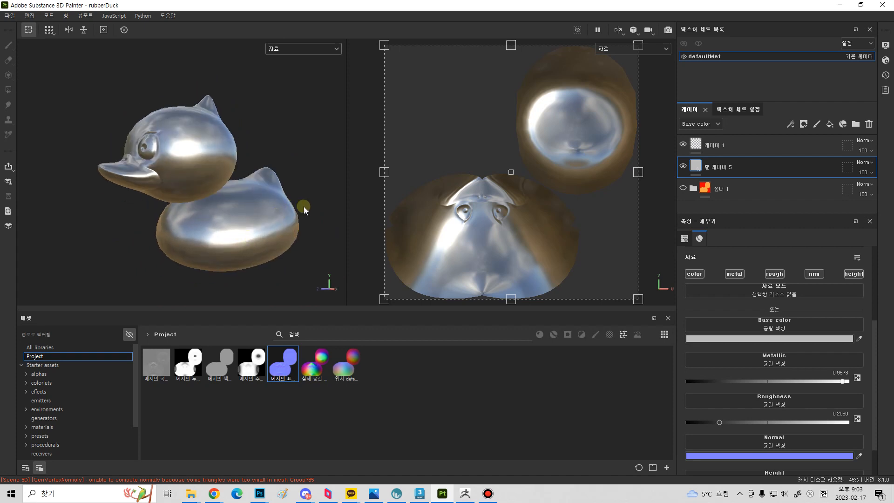
pyautogui.keyDown('alt'); pyautogui.moveTo(282, 195); pyautogui.dragTo(293, 211); pyautogui.keyUp('alt')
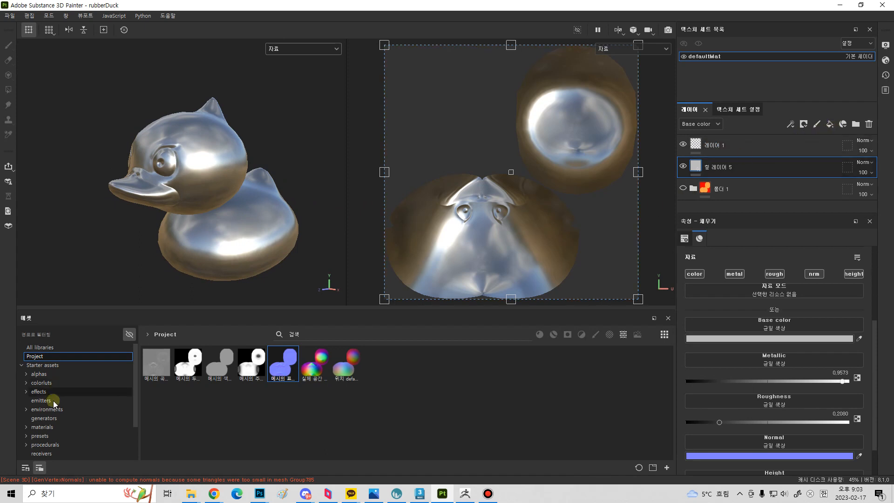
# Add the Rust Fine material from the starter materials as a layer above the metallic fill layer.
pyautogui.scroll(-3, 53, 398)
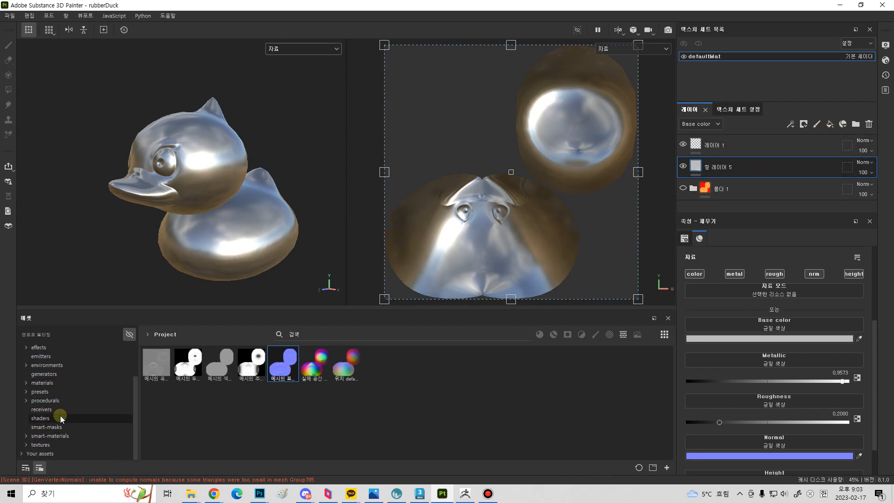
pyautogui.click(42, 383)
pyautogui.scroll(-5, 463, 408)
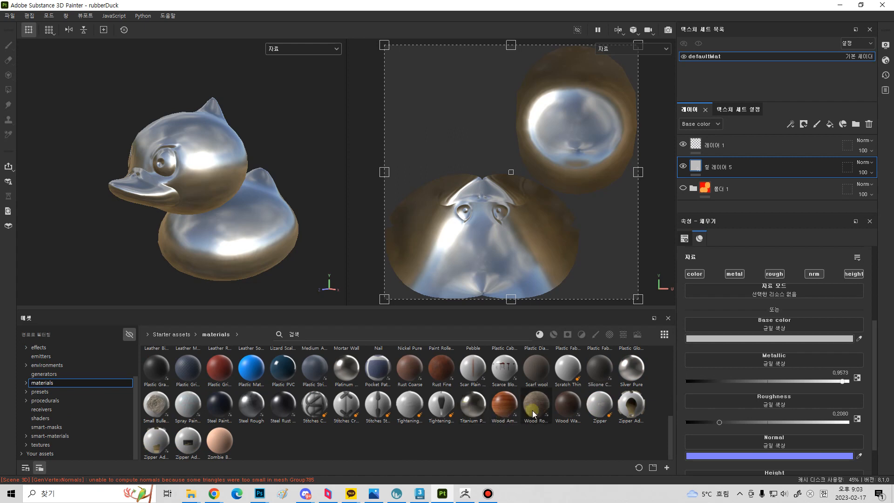
pyautogui.moveTo(431, 368); pyautogui.dragTo(720, 157)
pyautogui.moveTo(268, 238)
pyautogui.keyDown('alt'); pyautogui.mouseDown()
pyautogui.moveTo(234, 224)
pyautogui.moveTo(275, 233)
pyautogui.mouseUp(); pyautogui.keyUp('alt')
# Add a black mask to the Rust Fine layer.
pyautogui.click(711, 170)
pyautogui.rightClick(700, 164)
pyautogui.click(734, 175)
pyautogui.click(763, 395)
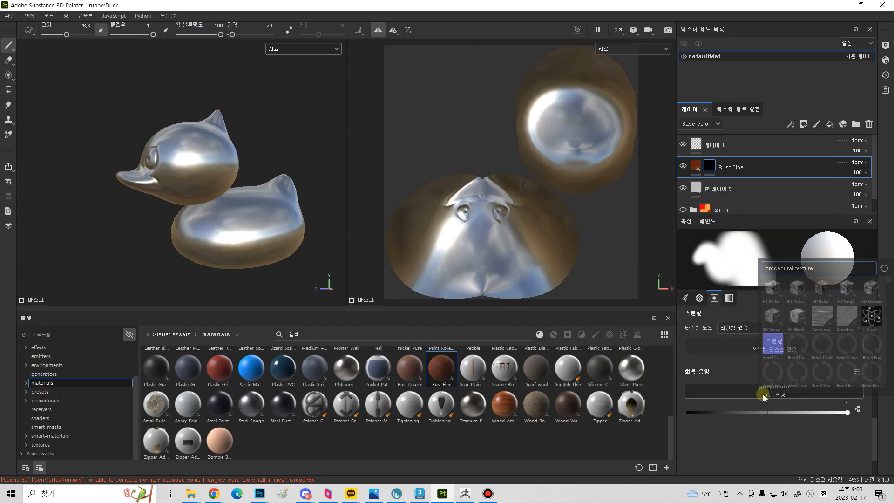
pyautogui.click(749, 440)
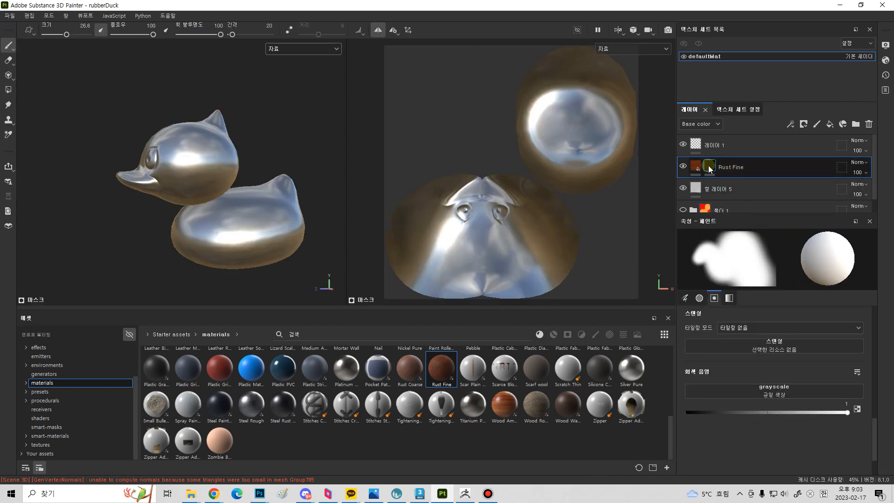
# Add a generator to the Rust Fine mask and assign Mask Editor to it.
pyautogui.rightClick(711, 170)
pyautogui.click(739, 299)
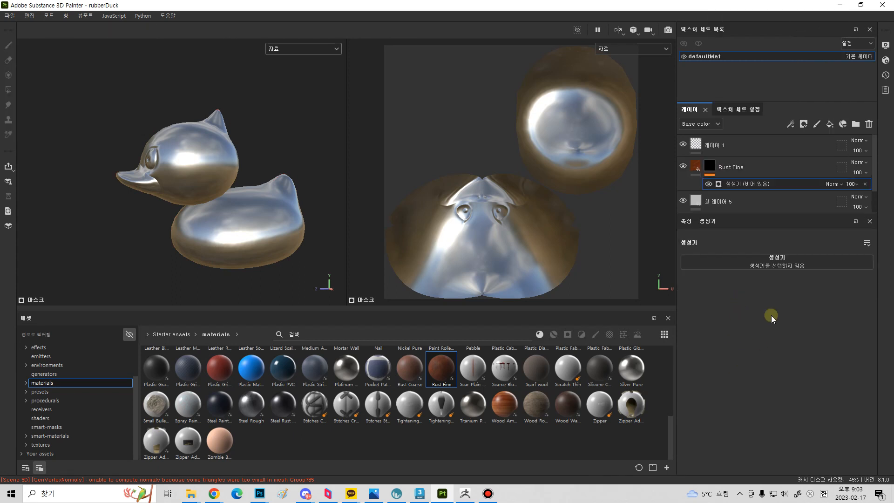
pyautogui.click(771, 261)
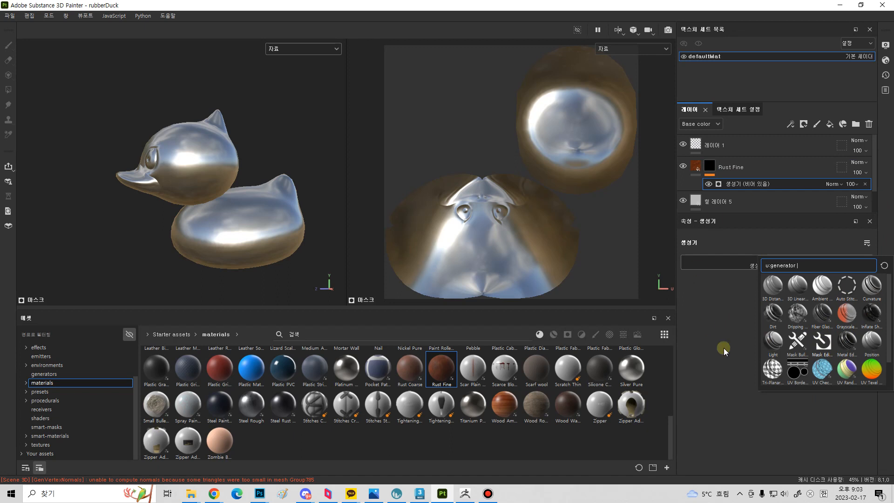
pyautogui.scroll(-3, 774, 346)
pyautogui.moveTo(775, 377)
pyautogui.mouseDown()
pyautogui.moveTo(760, 386)
pyautogui.moveTo(673, 375)
pyautogui.mouseUp()
# Set the Mask Editor's Ambient Occlusion Opacity to 1 and its blending mode to Screen, with the viewports displaying the mask.
pyautogui.moveTo(691, 346); pyautogui.dragTo(890, 347)
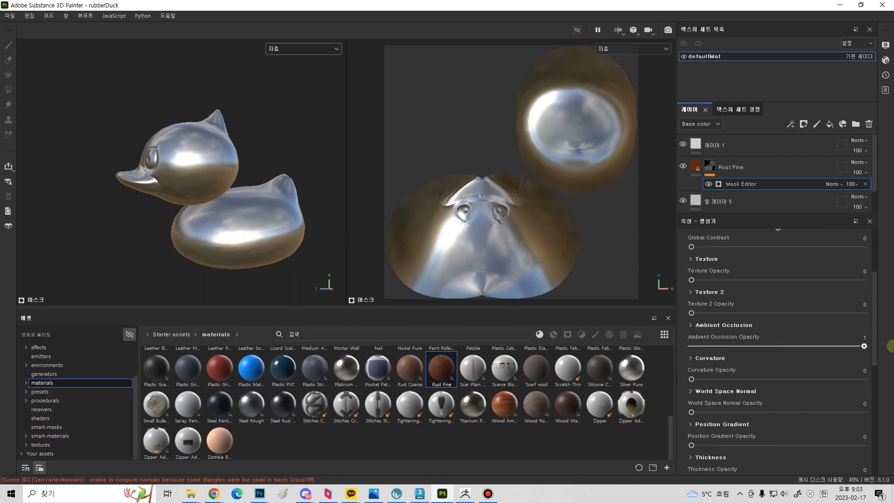
pyautogui.click(308, 47)
pyautogui.click(283, 145)
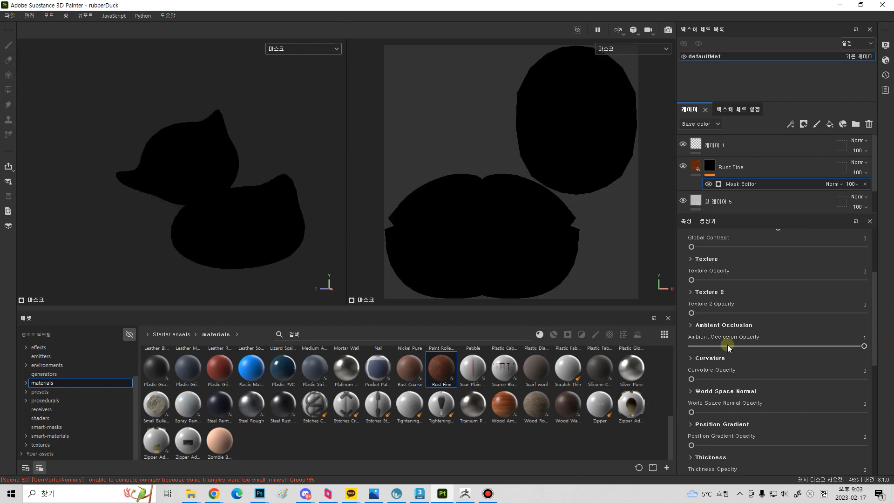
pyautogui.click(717, 325)
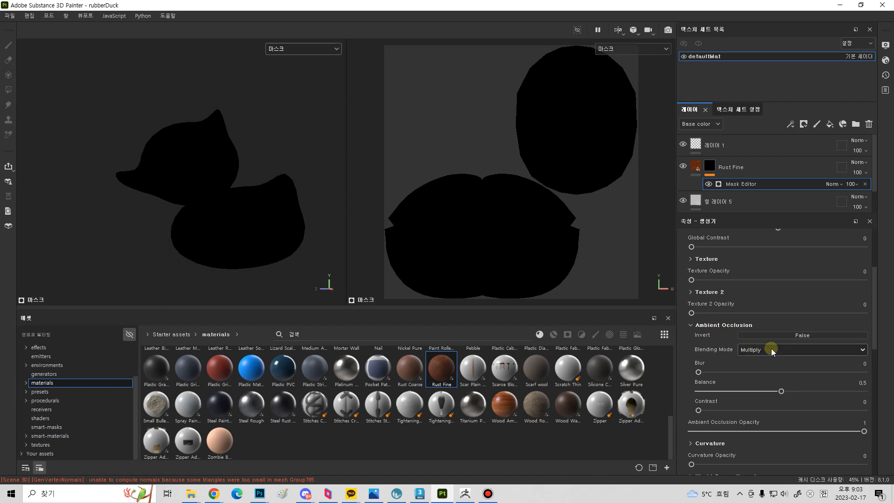
pyautogui.click(771, 349)
pyautogui.click(765, 435)
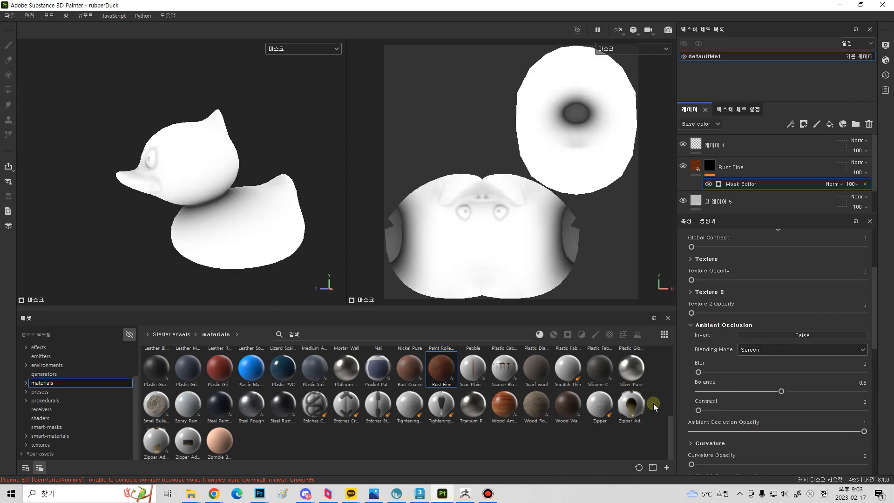
# Return the viewports to the material view and inspect the rust coverage around the duck.
pyautogui.click(326, 49)
pyautogui.click(309, 70)
pyautogui.keyDown('alt'); pyautogui.moveTo(245, 197); pyautogui.dragTo(174, 226); pyautogui.keyUp('alt')
pyautogui.keyDown('alt'); pyautogui.moveTo(230, 206); pyautogui.dragTo(301, 196); pyautogui.keyUp('alt')
pyautogui.click(710, 166)
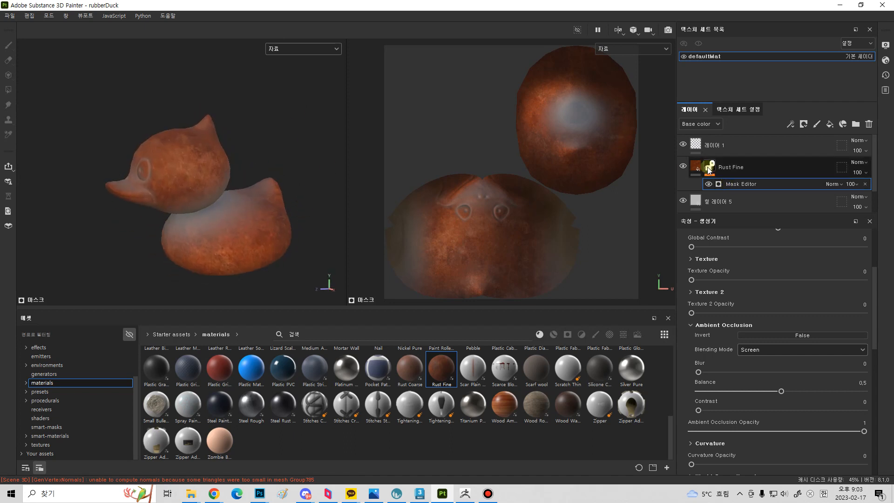
# Lower the metallic fill layer's Roughness to about 0.128 and disable its height and normal channels.
pyautogui.click(701, 203)
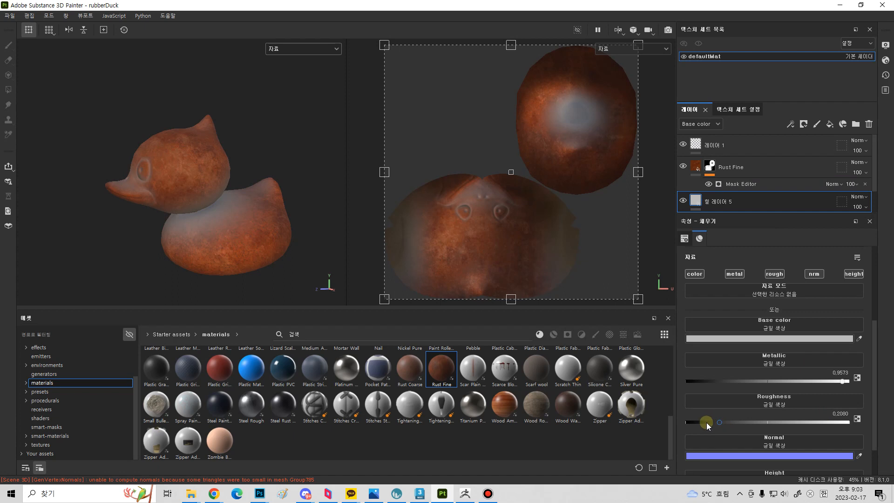
pyautogui.click(852, 275)
pyautogui.click(814, 274)
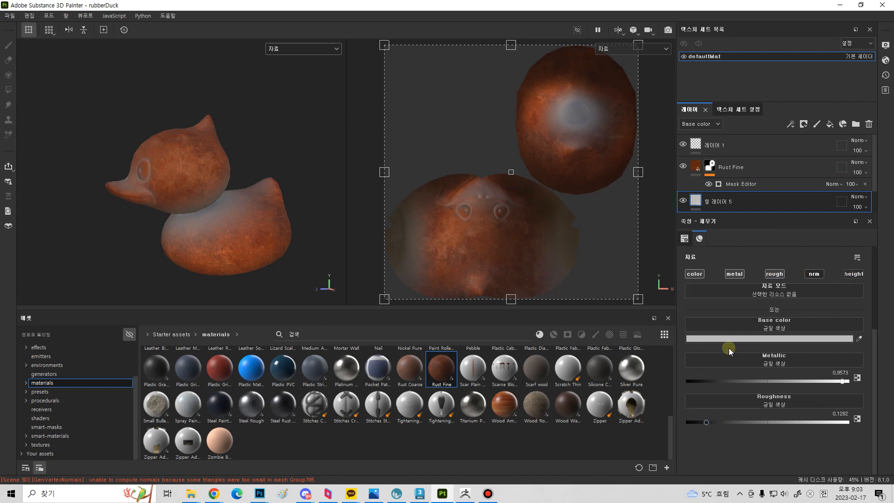
# Set Invert to True for Ambient Occlusion in the Rust Fine layer's Mask Editor.
pyautogui.click(736, 183)
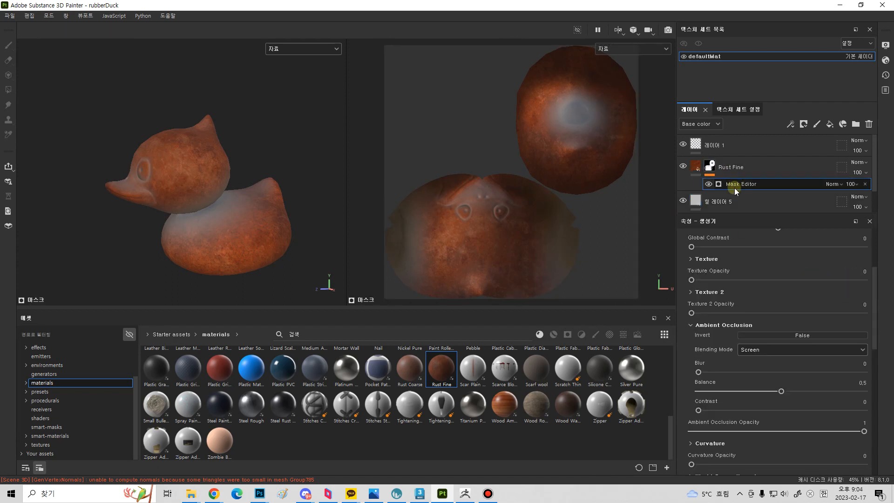
pyautogui.click(797, 335)
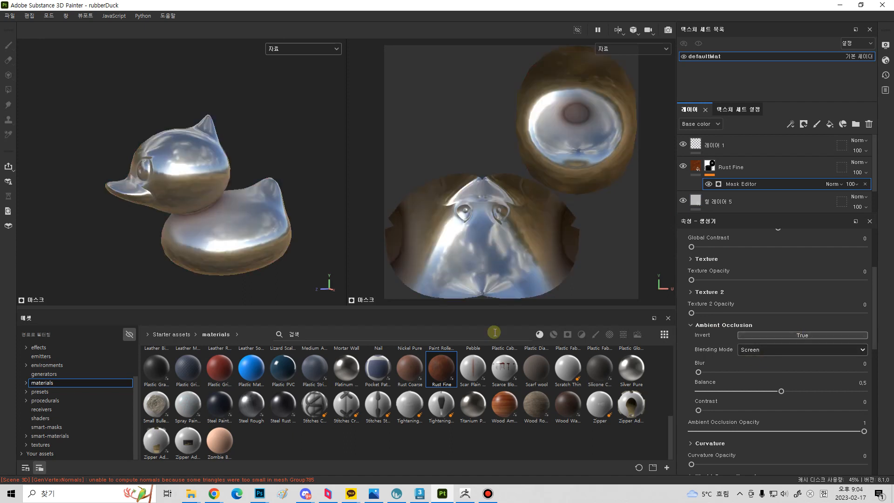
# Examine the rust in the duck's occluded areas from several angles, keeping the Rust Fine Mask Editor selected.
pyautogui.keyDown('alt'); pyautogui.moveTo(191, 256); pyautogui.dragTo(245, 223); pyautogui.keyUp('alt')
pyautogui.keyDown('alt'); pyautogui.moveTo(244, 224); pyautogui.dragTo(708, 304, button='right'); pyautogui.keyUp('alt')
pyautogui.keyDown('alt'); pyautogui.moveTo(307, 279); pyautogui.dragTo(257, 130); pyautogui.keyUp('alt')
pyautogui.keyDown('alt'); pyautogui.moveTo(299, 141); pyautogui.dragTo(123, 190, button='right'); pyautogui.keyUp('alt')
pyautogui.keyDown('alt'); pyautogui.moveTo(254, 182); pyautogui.dragTo(200, 171, button='right'); pyautogui.keyUp('alt')
pyautogui.keyDown('alt'); pyautogui.moveTo(200, 171); pyautogui.dragTo(210, 205); pyautogui.keyUp('alt')
pyautogui.keyDown('alt'); pyautogui.moveTo(247, 210); pyautogui.dragTo(194, 211, button='right'); pyautogui.keyUp('alt')
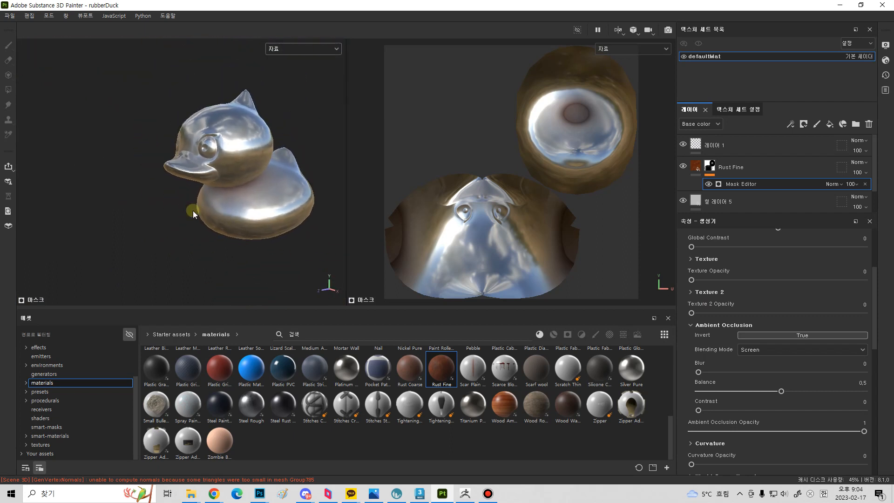
pyautogui.keyDown('alt'); pyautogui.moveTo(284, 222); pyautogui.dragTo(256, 231); pyautogui.keyUp('alt')
pyautogui.keyDown('alt'); pyautogui.moveTo(256, 231); pyautogui.dragTo(260, 246, button='middle'); pyautogui.keyUp('alt')
pyautogui.keyDown('alt'); pyautogui.moveTo(260, 245); pyautogui.dragTo(306, 228); pyautogui.keyUp('alt')
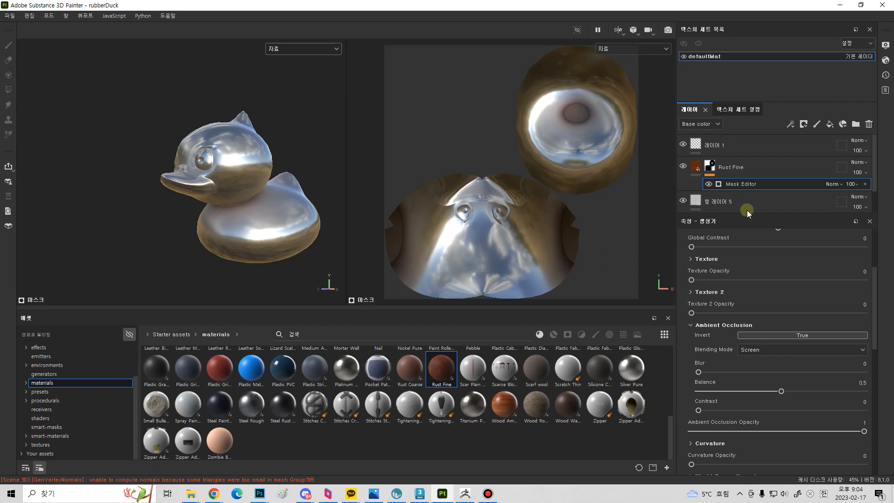
pyautogui.click(758, 174)
pyautogui.click(754, 183)
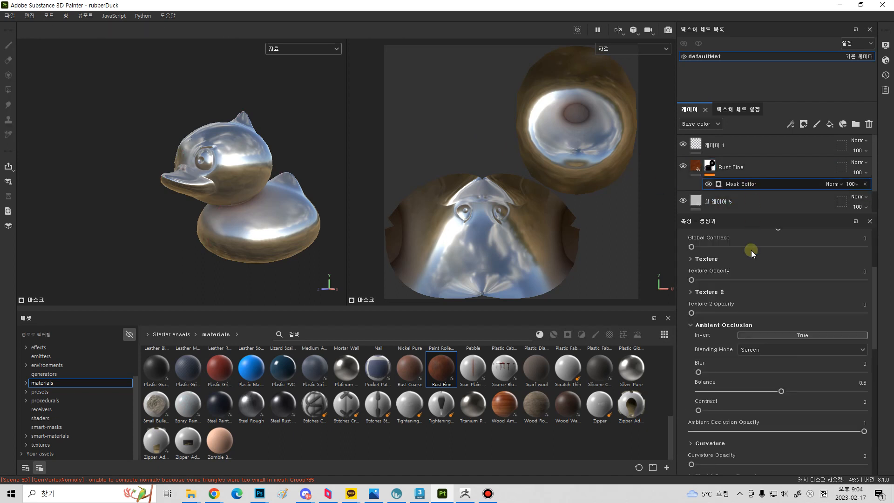
# Set Ambient Occlusion Balance to 0.43 and Contrast to 0.27 in the Rust Fine Mask Editor.
pyautogui.moveTo(781, 392); pyautogui.dragTo(744, 411)
pyautogui.keyDown('alt'); pyautogui.moveTo(322, 225); pyautogui.dragTo(186, 237); pyautogui.keyUp('alt')
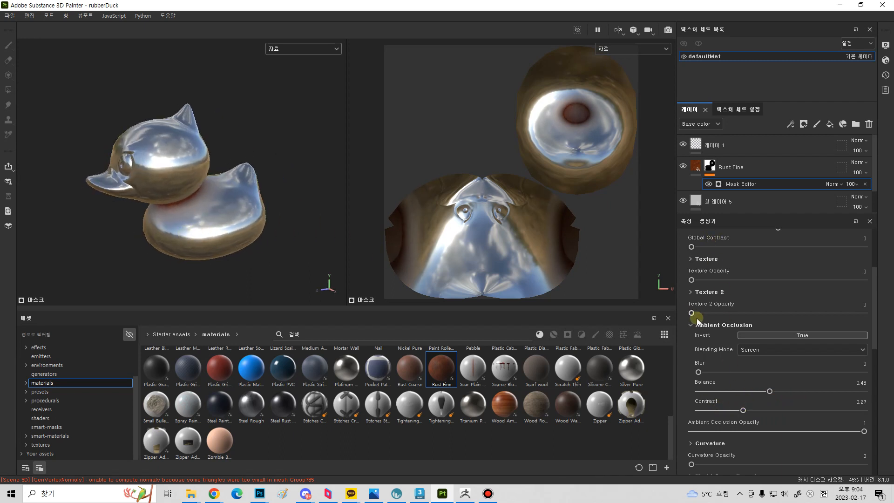
pyautogui.click(707, 325)
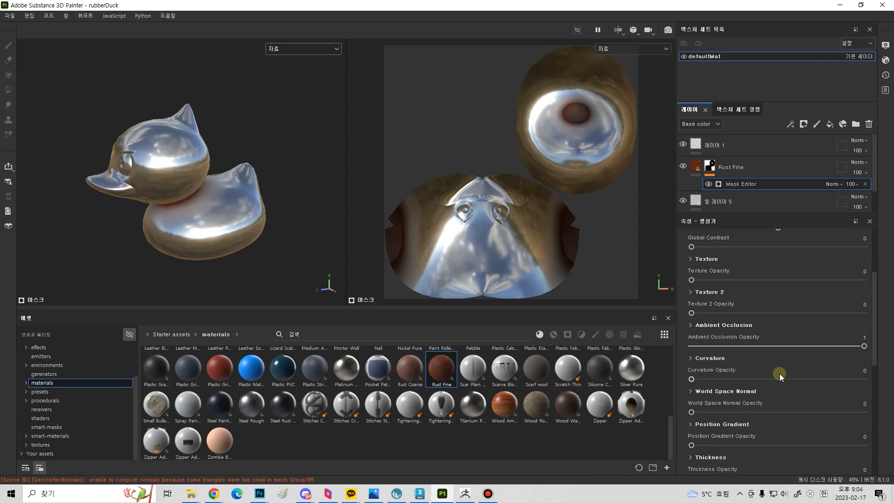
# Expand the Curvature settings in the Rust Fine Mask Editor and raise Curvature Opacity to 1.
pyautogui.click(708, 359)
pyautogui.scroll(-5, 782, 410)
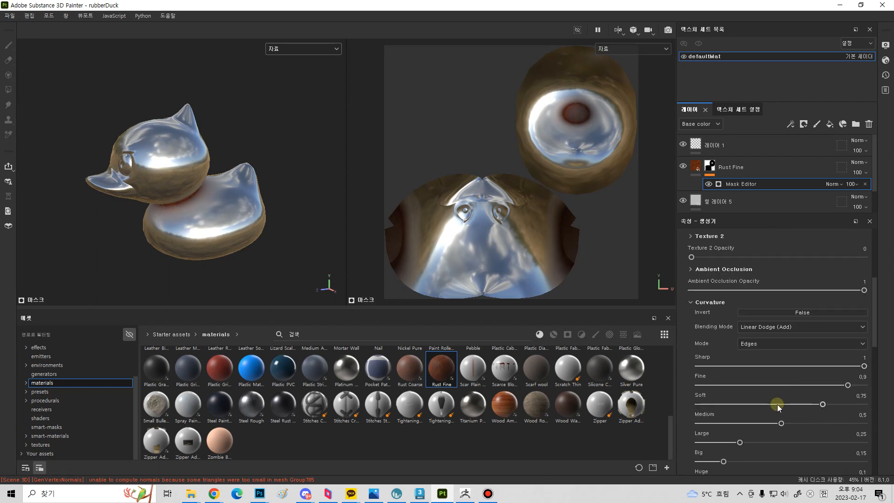
pyautogui.scroll(1, 762, 381)
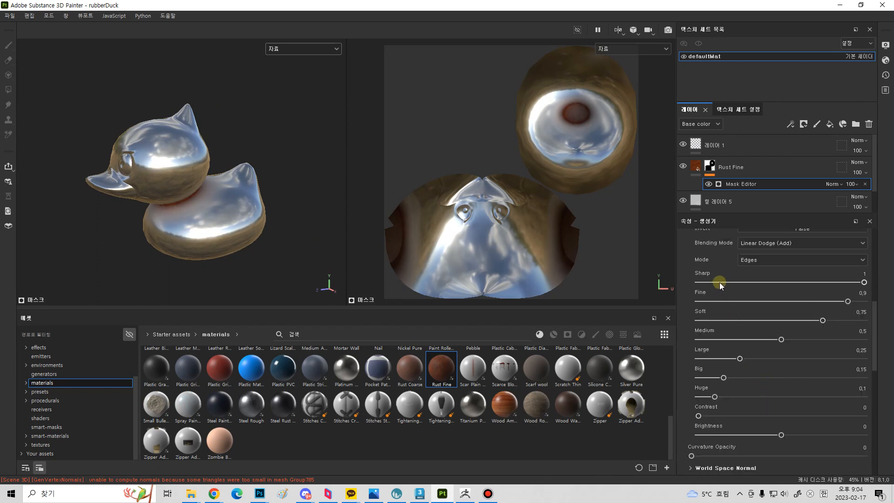
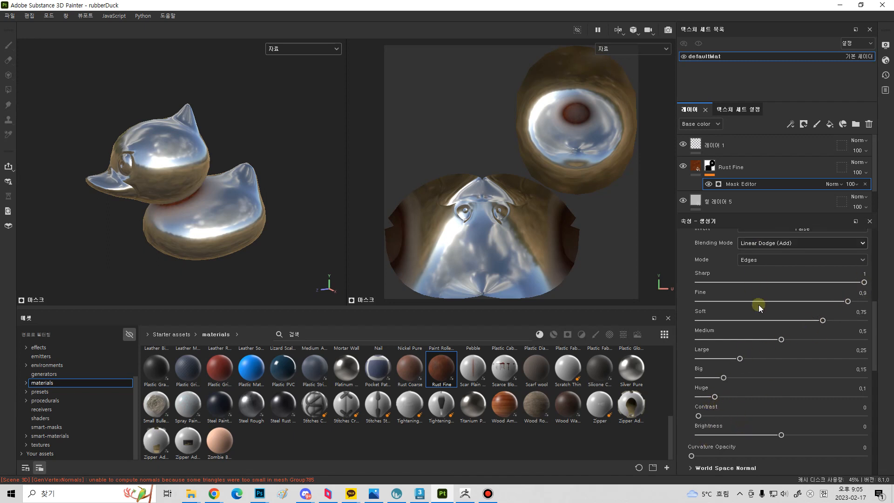
pyautogui.scroll(3, 759, 305)
pyautogui.scroll(-2, 759, 304)
pyautogui.scroll(-2, 756, 303)
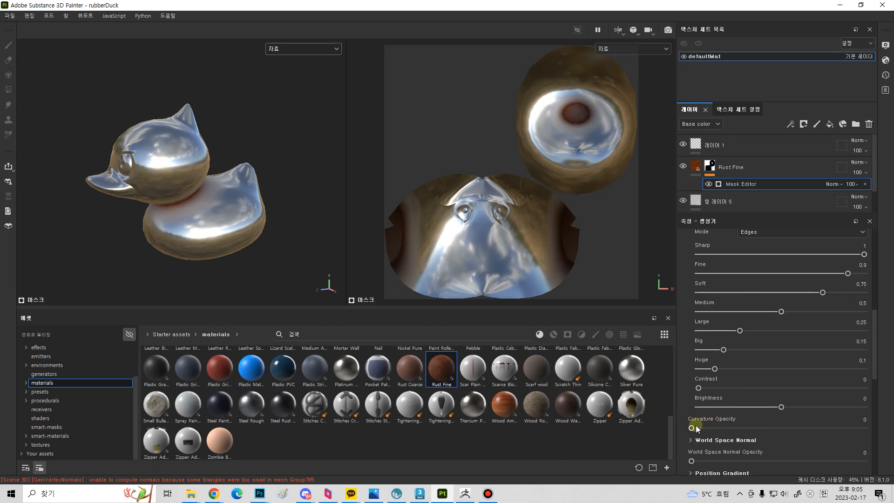
pyautogui.moveTo(692, 428); pyautogui.dragTo(891, 433)
pyautogui.keyDown('alt'); pyautogui.moveTo(195, 198); pyautogui.dragTo(222, 216); pyautogui.keyUp('alt')
# Set the Curvature Invert option to True so the rust moves off the raised edges into the crevices.
pyautogui.scroll(5, 272, 205)
pyautogui.scroll(3, 781, 345)
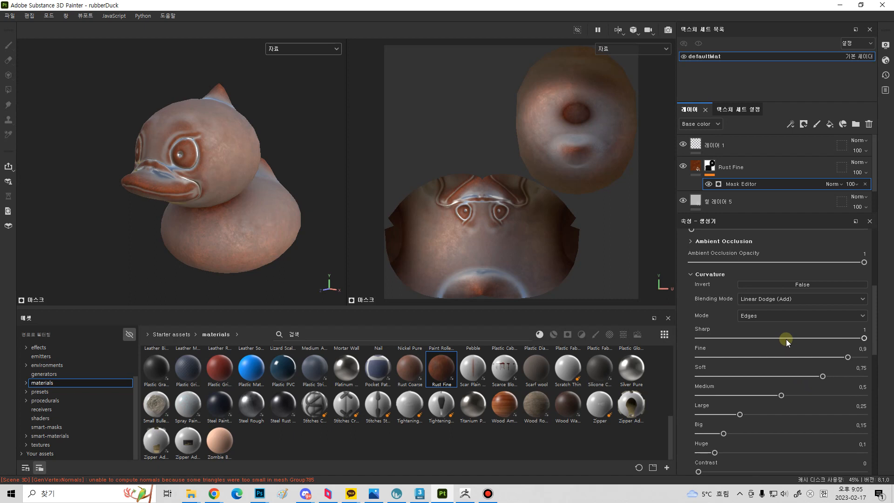
pyautogui.click(782, 286)
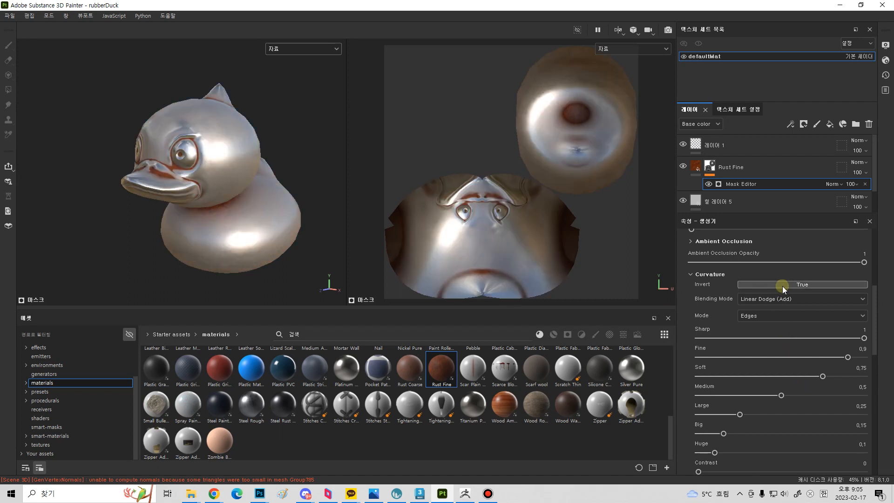
pyautogui.keyDown('alt'); pyautogui.moveTo(177, 218); pyautogui.dragTo(288, 261); pyautogui.keyUp('alt')
pyautogui.scroll(1, 795, 365)
# Set the Curvature Contrast to 0.4 and Brightness to -0.38 for the rust mask.
pyautogui.scroll(-3, 793, 363)
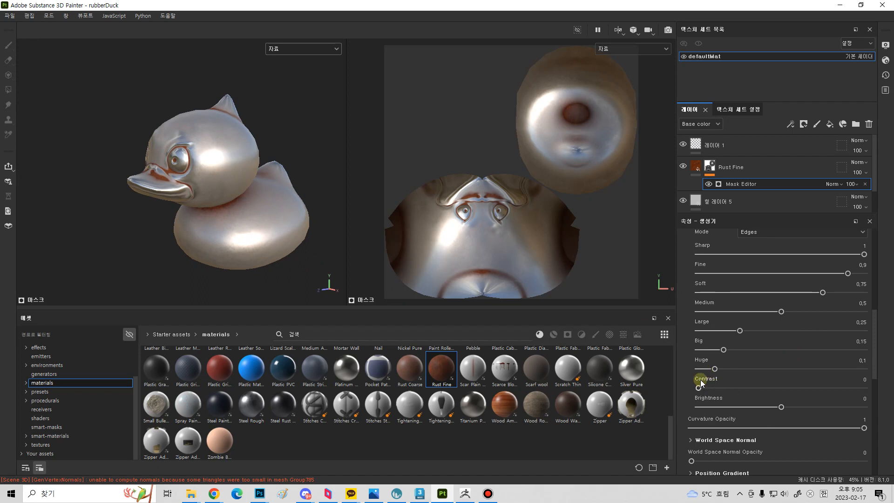
pyautogui.moveTo(783, 407)
pyautogui.mouseDown()
pyautogui.moveTo(847, 404)
pyautogui.moveTo(762, 408)
pyautogui.moveTo(814, 408)
pyautogui.moveTo(780, 408)
pyautogui.mouseUp()
pyautogui.moveTo(700, 389)
pyautogui.mouseDown()
pyautogui.moveTo(807, 390)
pyautogui.moveTo(742, 407)
pyautogui.moveTo(781, 407)
pyautogui.moveTo(747, 408)
pyautogui.mouseUp()
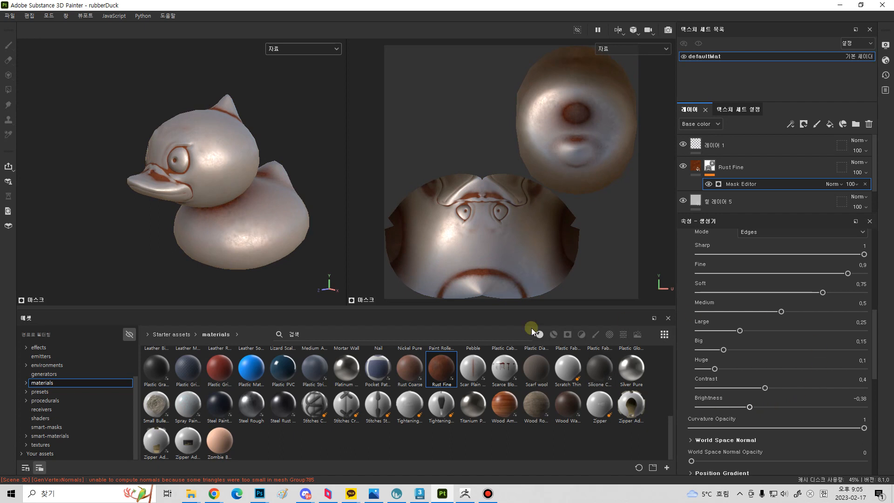
# Inspect the Rust Fine mask on the duck in the mask view and return to the material view.
pyautogui.click(290, 50)
pyautogui.click(285, 136)
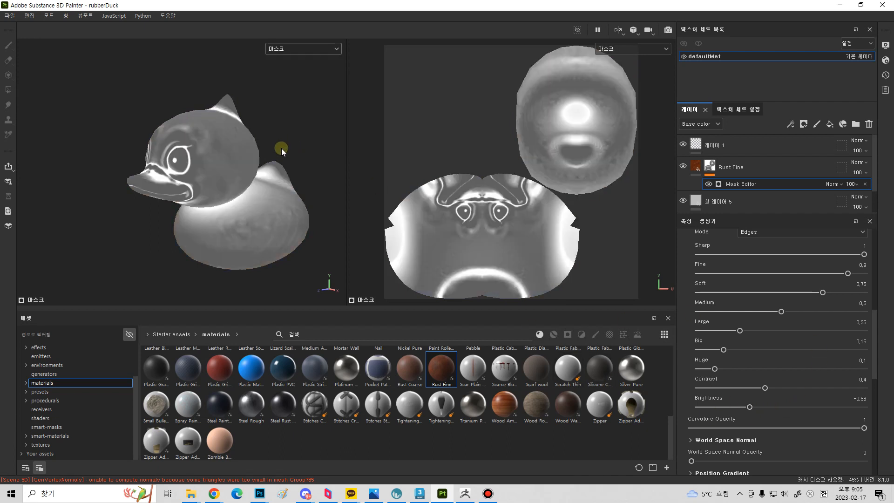
pyautogui.keyDown('alt'); pyautogui.moveTo(223, 158); pyautogui.dragTo(254, 234); pyautogui.keyUp('alt')
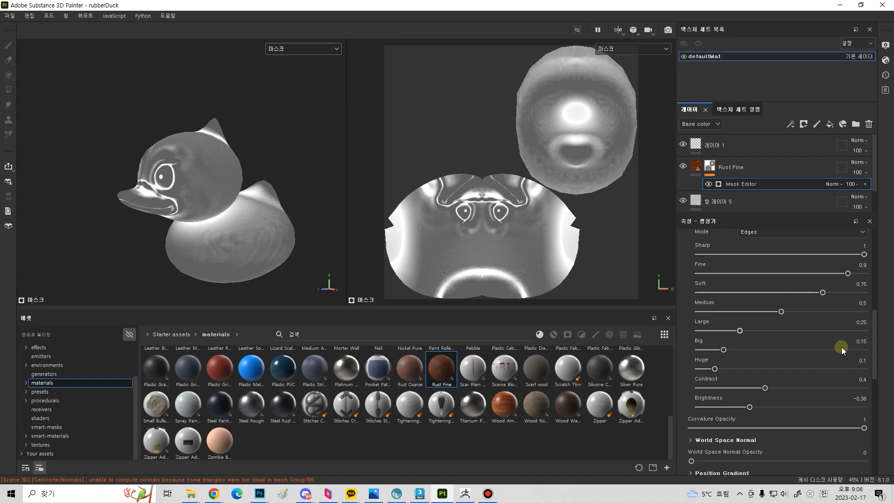
pyautogui.scroll(2, 727, 390)
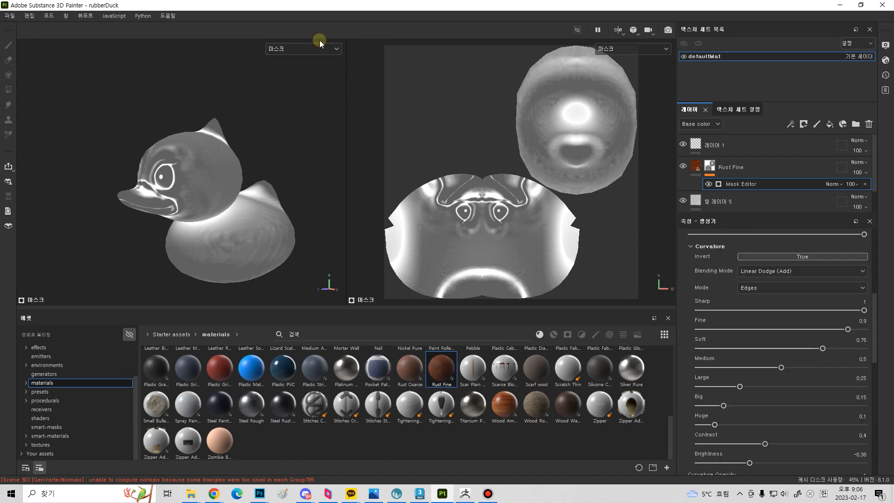
pyautogui.click(303, 48)
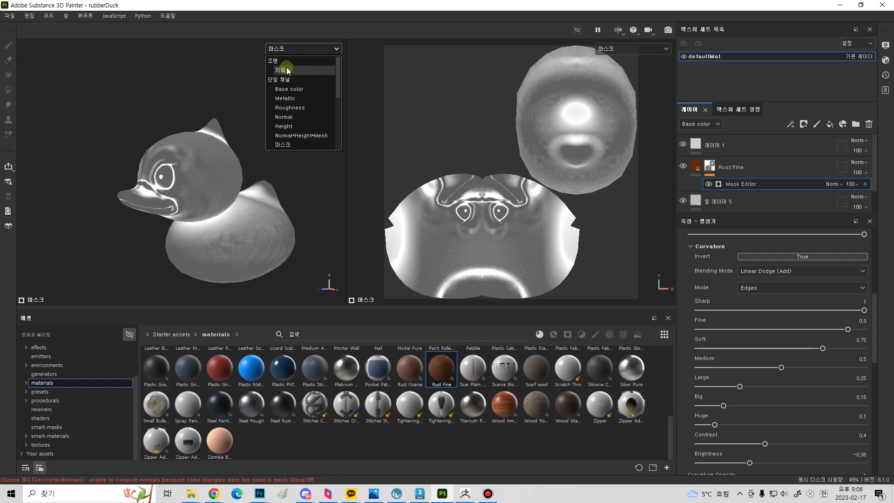
pyautogui.click(280, 68)
pyautogui.moveTo(281, 82)
pyautogui.keyDown('alt'); pyautogui.mouseDown()
pyautogui.moveTo(267, 221)
pyautogui.moveTo(196, 227)
pyautogui.moveTo(241, 223)
pyautogui.moveTo(332, 243)
pyautogui.moveTo(242, 226)
pyautogui.moveTo(270, 261)
pyautogui.moveTo(340, 251)
pyautogui.mouseUp(); pyautogui.keyUp('alt')
# Add a fill layer above Rust Fine and disable its height and normal channels.
pyautogui.click(874, 161)
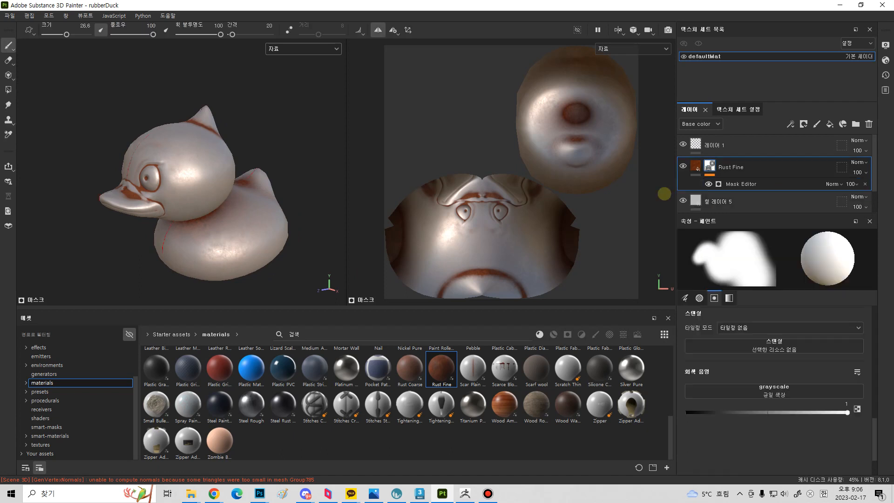
pyautogui.click(830, 124)
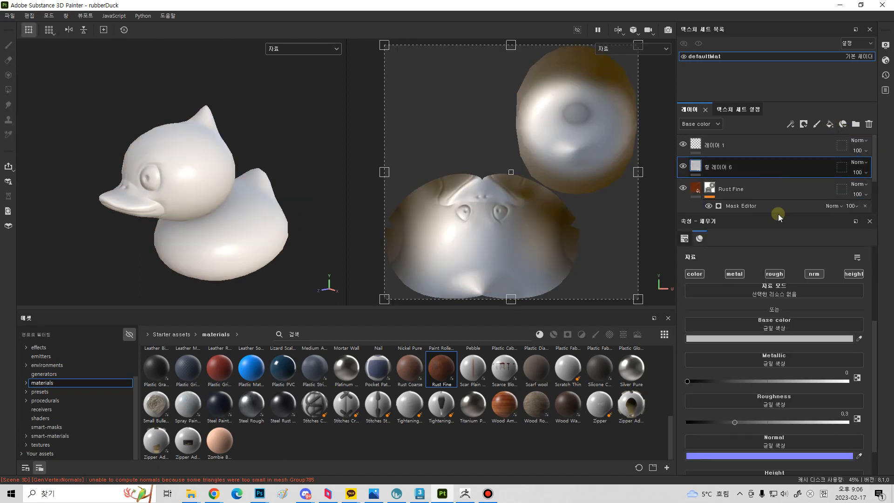
pyautogui.click(860, 271)
pyautogui.click(812, 274)
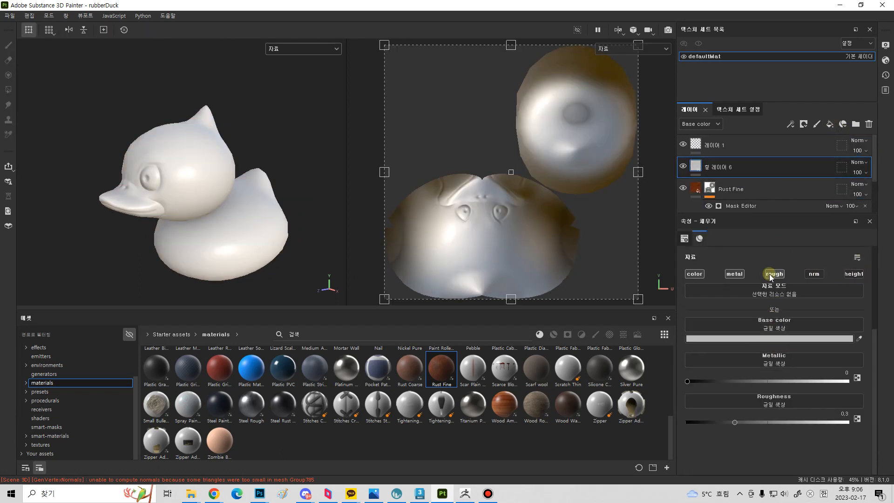
# Set the new fill layer's Metallic to about 0.908, Roughness to about 0.219 and base color to red C40000.
pyautogui.moveTo(826, 382); pyautogui.dragTo(834, 383)
pyautogui.moveTo(774, 420); pyautogui.dragTo(729, 425)
pyautogui.click(723, 338)
pyautogui.moveTo(764, 355); pyautogui.dragTo(781, 356)
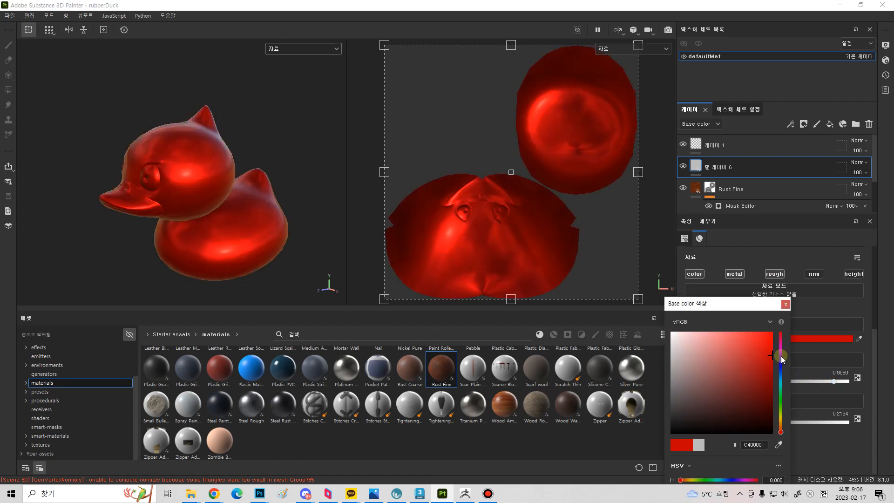
pyautogui.click(786, 305)
pyautogui.keyDown('alt'); pyautogui.moveTo(326, 200); pyautogui.dragTo(302, 210); pyautogui.keyUp('alt')
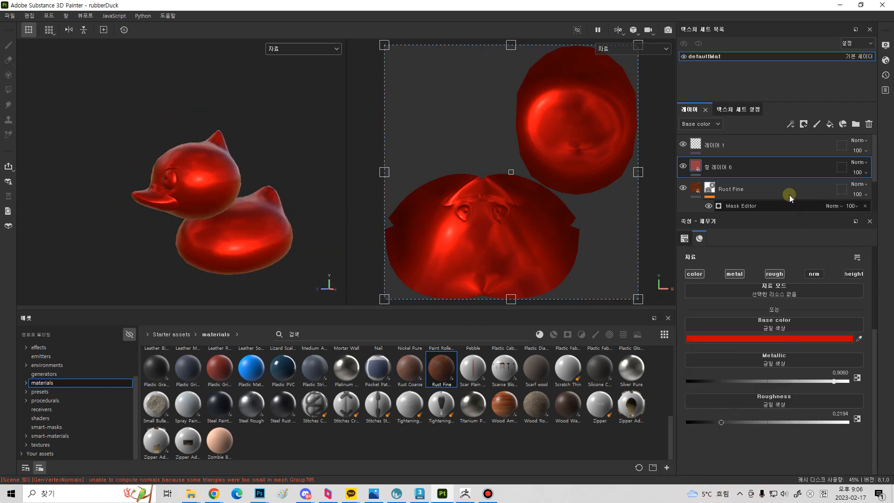
# Add a black mask to the red fill layer and apply a Mask Editor generator to it.
pyautogui.rightClick(695, 165)
pyautogui.click(749, 192)
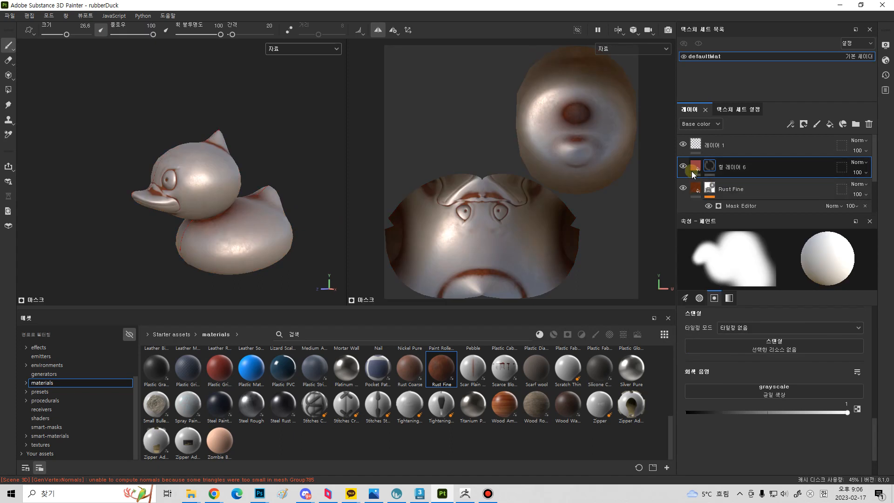
pyautogui.rightClick(711, 170)
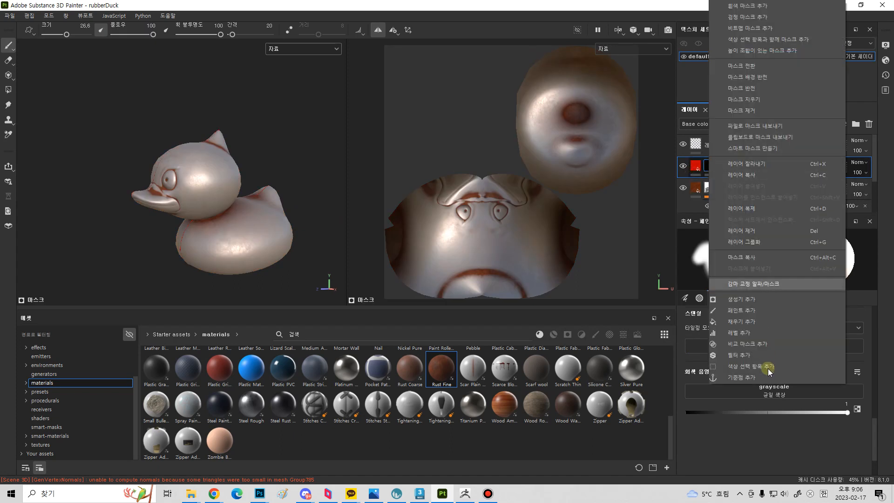
pyautogui.click(755, 298)
pyautogui.click(778, 266)
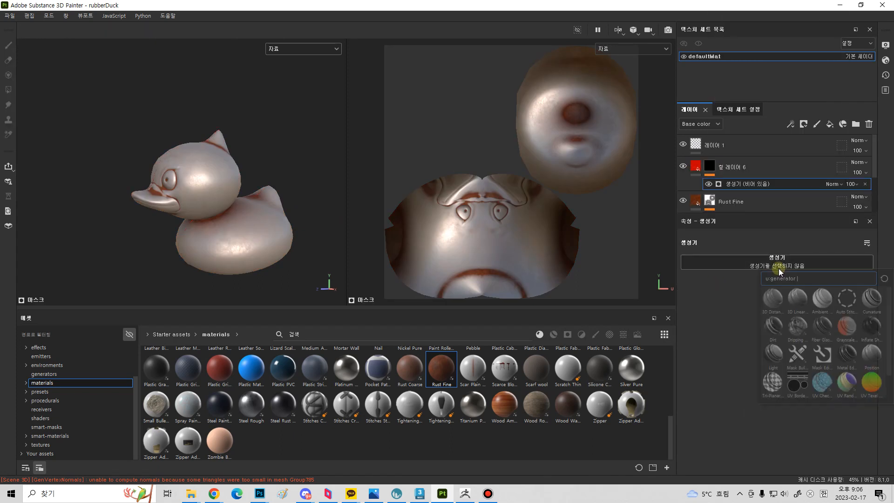
pyautogui.click(822, 356)
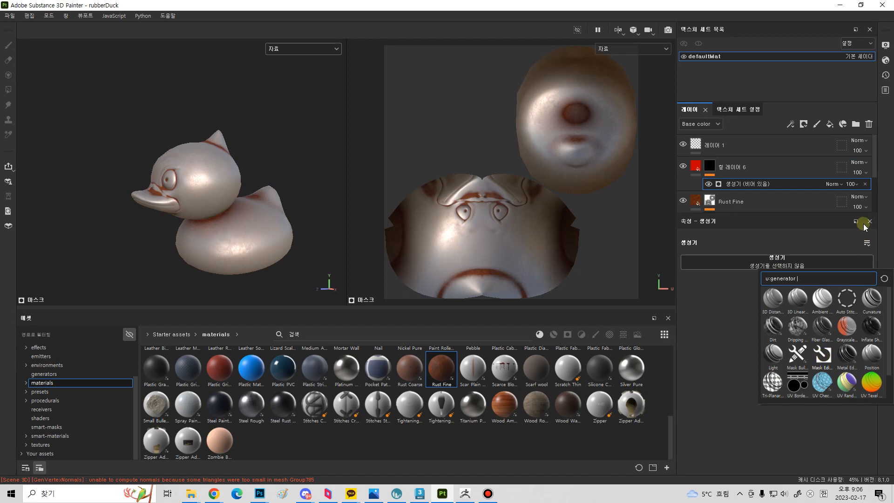
# Raise Position Gradient Opacity to 1 in the red layer's Mask Editor and check the duck from several angles.
pyautogui.scroll(-4, 772, 387)
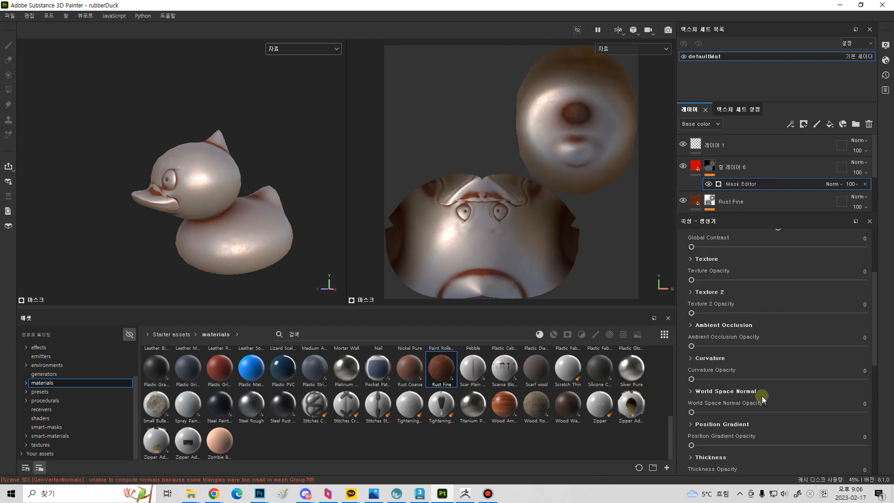
pyautogui.scroll(-3, 772, 390)
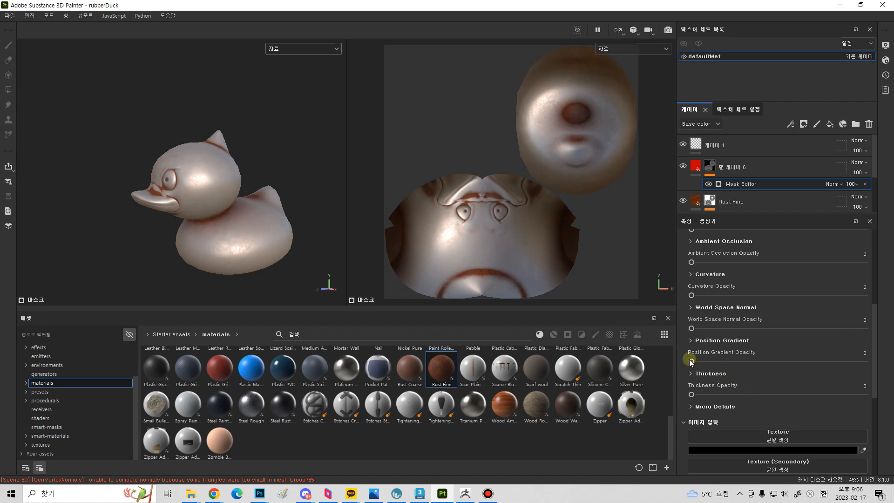
pyautogui.moveTo(691, 361); pyautogui.dragTo(865, 362)
pyautogui.keyDown('alt'); pyautogui.moveTo(277, 236); pyautogui.dragTo(349, 240); pyautogui.keyUp('alt')
pyautogui.moveTo(347, 268); pyautogui.dragTo(326, 270)
pyautogui.keyDown('alt'); pyautogui.moveTo(283, 243); pyautogui.dragTo(247, 248); pyautogui.keyUp('alt')
pyautogui.scroll(-2, 768, 197)
pyautogui.scroll(1, 767, 198)
pyautogui.scroll(1, 768, 197)
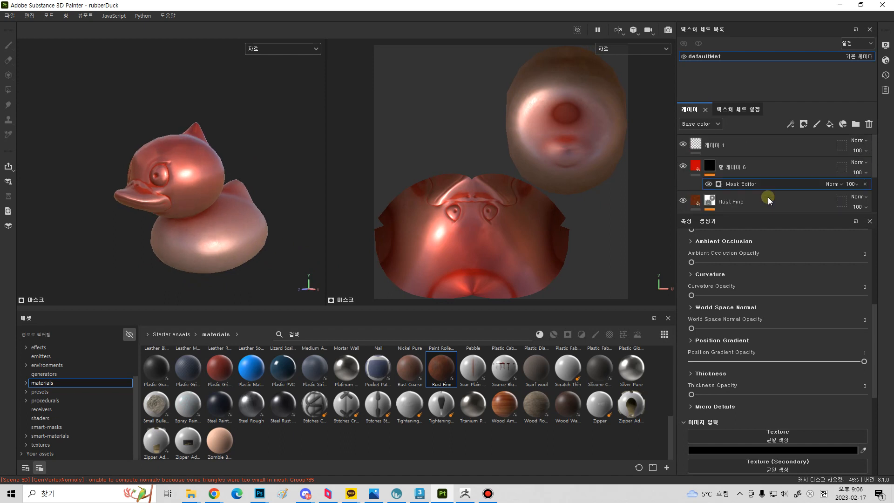
# Show the red layer's mask in the viewports and view the duck's gradient from the side.
pyautogui.click(289, 49)
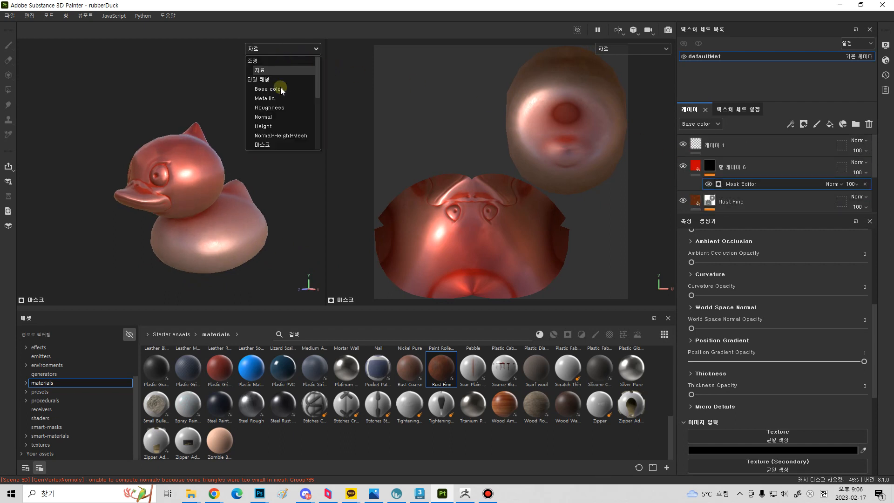
pyautogui.click(279, 140)
pyautogui.moveTo(236, 160)
pyautogui.keyDown('alt'); pyautogui.mouseDown()
pyautogui.moveTo(169, 184)
pyautogui.moveTo(251, 264)
pyautogui.moveTo(245, 93)
pyautogui.moveTo(237, 93)
pyautogui.moveTo(197, 170)
pyautogui.moveTo(195, 155)
pyautogui.moveTo(224, 163)
pyautogui.mouseUp(); pyautogui.keyUp('alt')
pyautogui.keyDown('alt'); pyautogui.moveTo(224, 163); pyautogui.dragTo(180, 166, button='middle'); pyautogui.keyUp('alt')
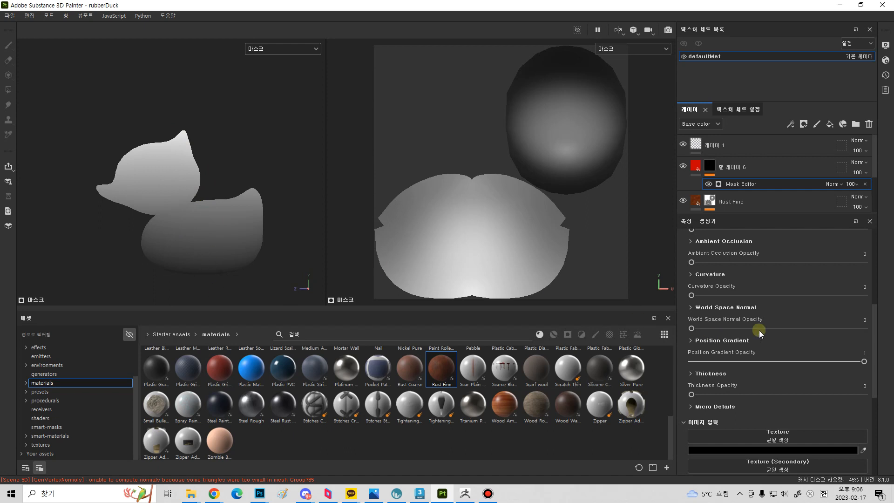
# Expand the Position Gradient settings and set Balance to 0.49 and Contrast to 0.47.
pyautogui.click(737, 343)
pyautogui.scroll(-2, 755, 363)
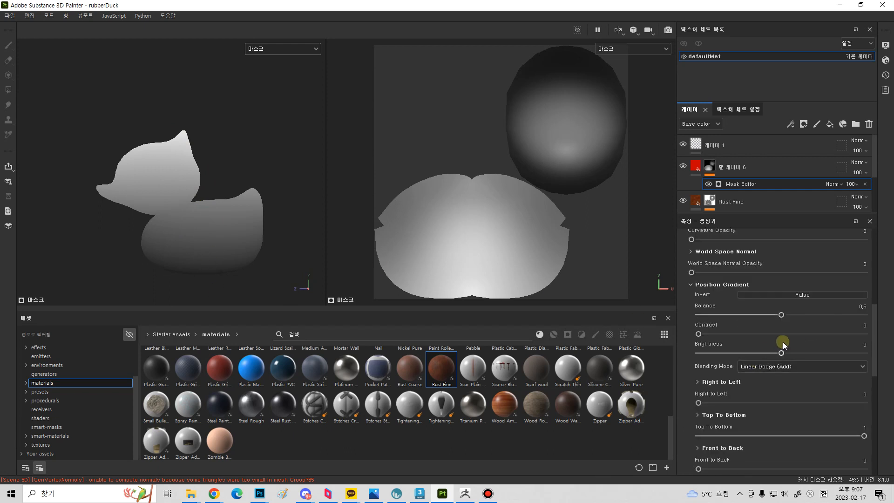
pyautogui.moveTo(781, 314)
pyautogui.mouseDown()
pyautogui.moveTo(702, 314)
pyautogui.moveTo(849, 319)
pyautogui.moveTo(760, 322)
pyautogui.moveTo(815, 329)
pyautogui.moveTo(773, 332)
pyautogui.moveTo(781, 330)
pyautogui.mouseUp()
pyautogui.moveTo(737, 331); pyautogui.dragTo(866, 331)
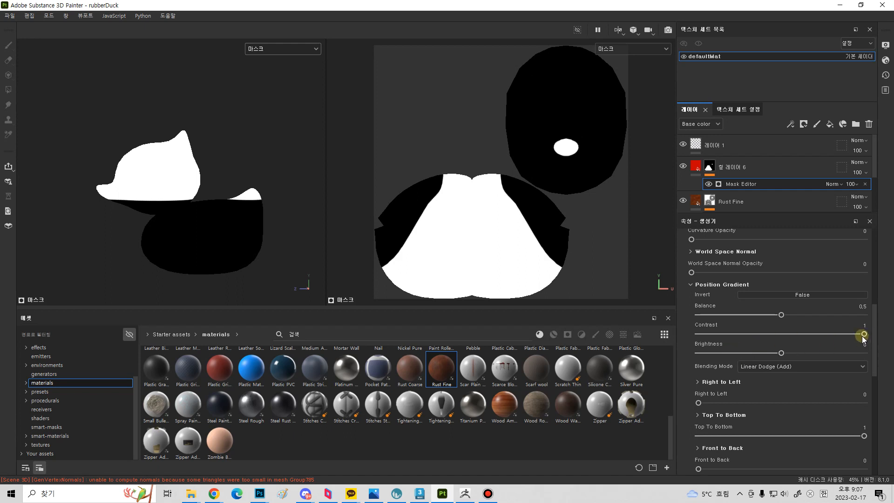
pyautogui.moveTo(865, 334); pyautogui.dragTo(780, 322)
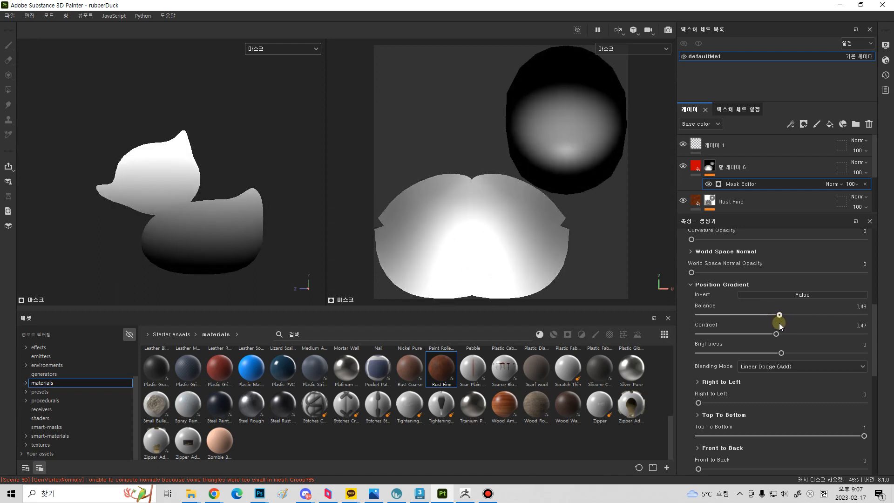
# Return to the material view and examine the red gradient on the duck and the remaining Position Gradient settings.
pyautogui.keyDown('alt'); pyautogui.moveTo(221, 262); pyautogui.dragTo(257, 199); pyautogui.keyUp('alt')
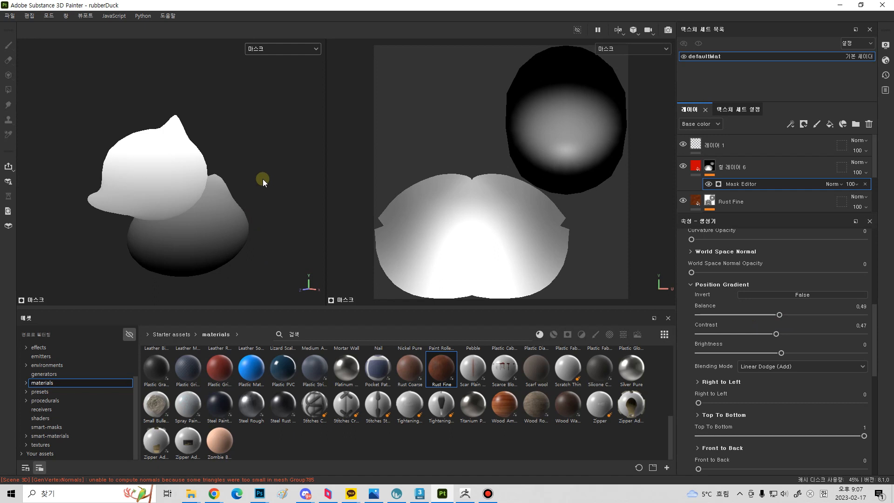
pyautogui.click(279, 48)
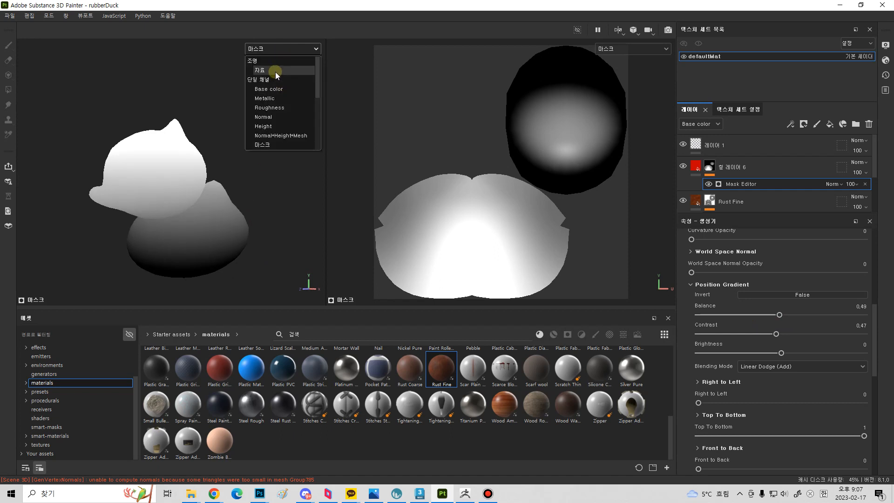
pyautogui.click(275, 71)
pyautogui.moveTo(236, 244)
pyautogui.keyDown('alt'); pyautogui.mouseDown()
pyautogui.moveTo(249, 225)
pyautogui.moveTo(198, 235)
pyautogui.moveTo(407, 240)
pyautogui.moveTo(271, 276)
pyautogui.moveTo(199, 253)
pyautogui.moveTo(228, 256)
pyautogui.mouseUp(); pyautogui.keyUp('alt')
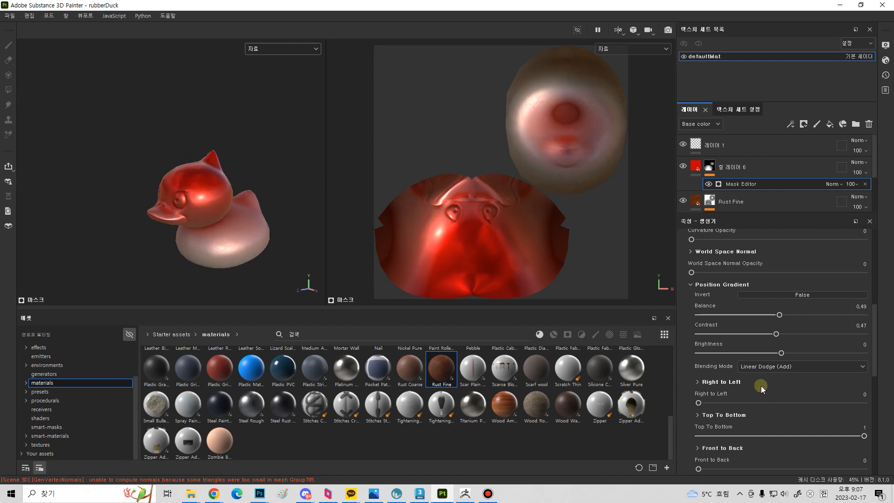
pyautogui.scroll(-3, 761, 386)
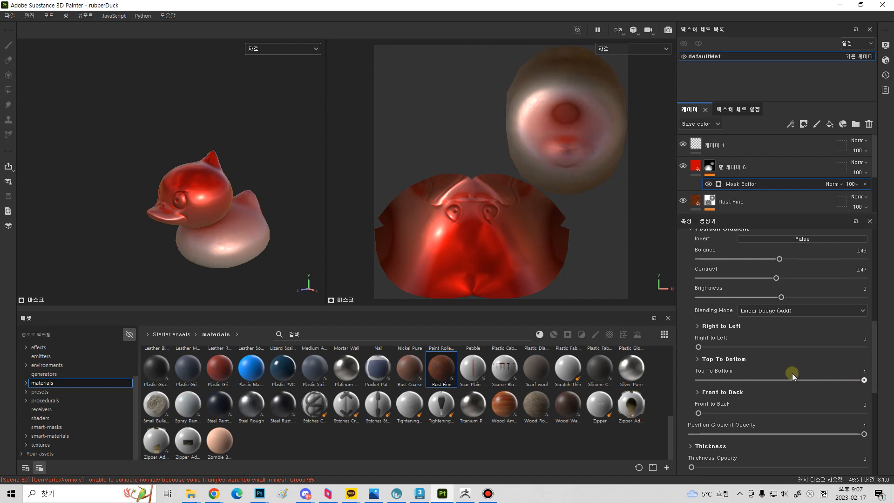
# Set the Position Gradient's Top To Bottom to 0 and Right to Left to 1, and check the duck in the Base color channel.
pyautogui.moveTo(792, 374); pyautogui.dragTo(616, 378)
pyautogui.moveTo(698, 347); pyautogui.dragTo(893, 360)
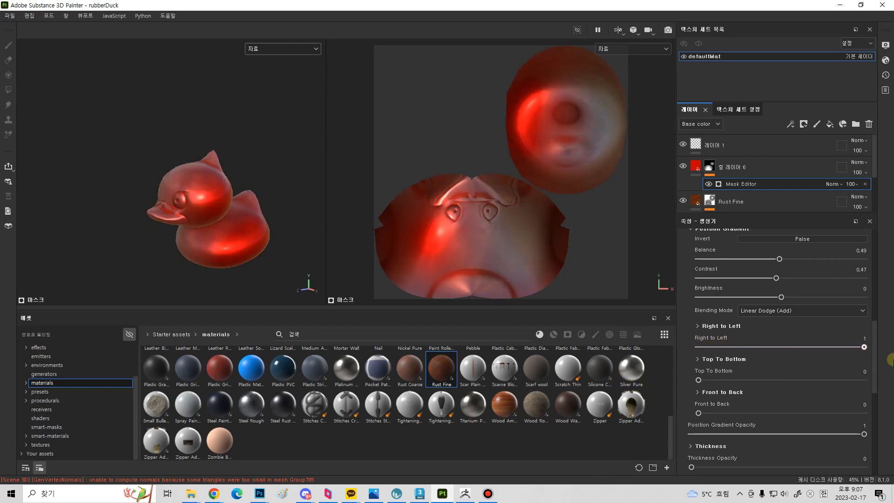
pyautogui.keyDown('alt'); pyautogui.moveTo(217, 245); pyautogui.dragTo(251, 213); pyautogui.keyUp('alt')
pyautogui.keyDown('alt'); pyautogui.moveTo(195, 225); pyautogui.dragTo(189, 233); pyautogui.keyUp('alt')
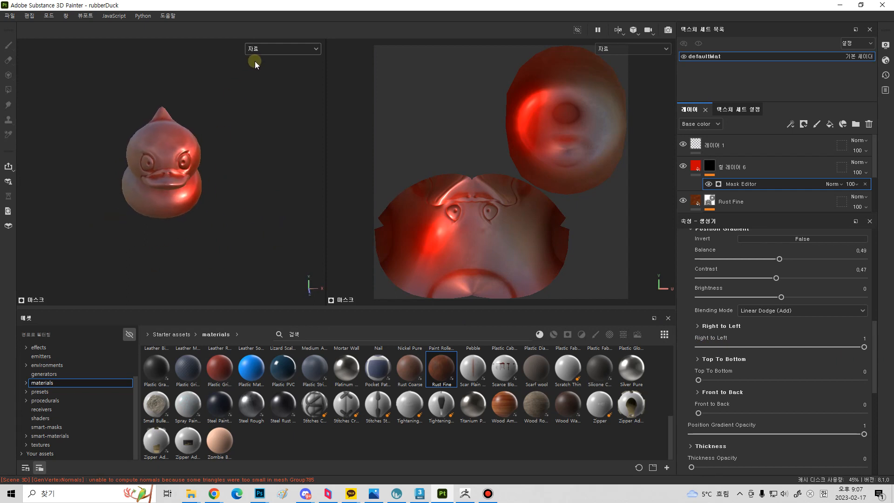
pyautogui.click(266, 51)
pyautogui.click(269, 84)
pyautogui.keyDown('alt'); pyautogui.moveTo(222, 196); pyautogui.dragTo(216, 171); pyautogui.keyUp('alt')
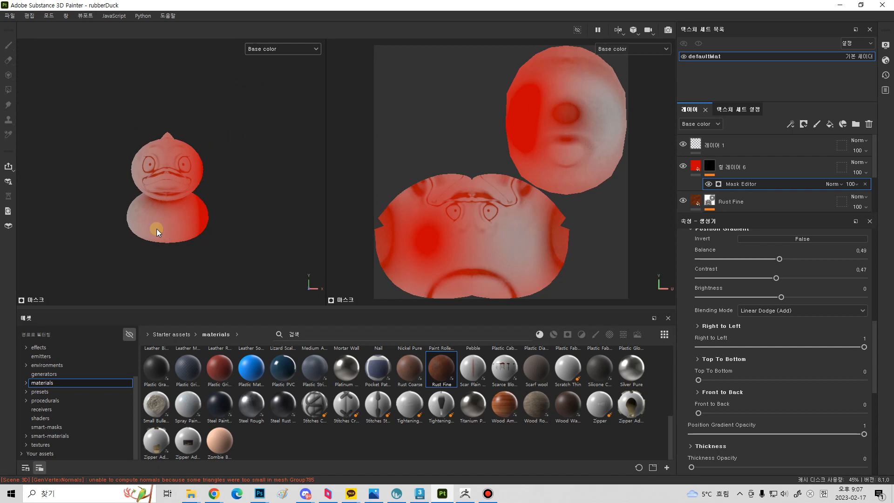
# Set Right to Left to 0 and Front to Back to 1, and check the gradient from the side in the material view.
pyautogui.moveTo(851, 347); pyautogui.dragTo(633, 354)
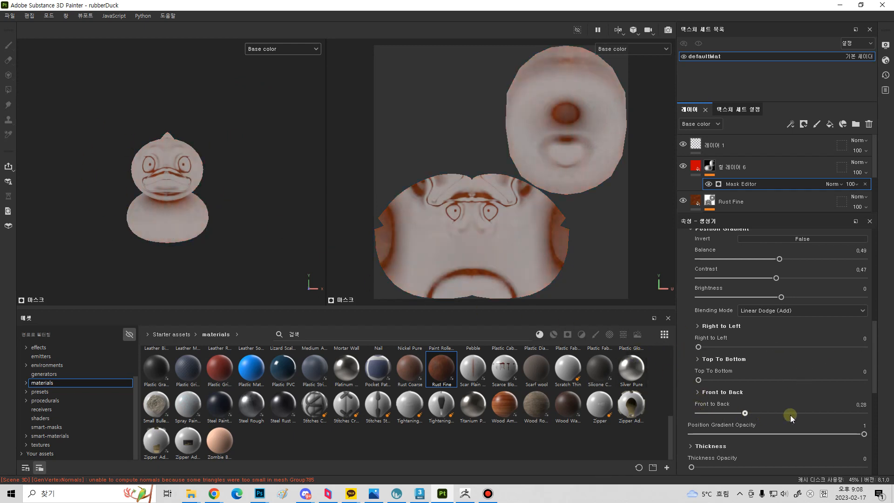
pyautogui.moveTo(790, 415); pyautogui.dragTo(869, 413)
pyautogui.moveTo(211, 232)
pyautogui.keyDown('alt'); pyautogui.mouseDown()
pyautogui.moveTo(145, 239)
pyautogui.moveTo(216, 225)
pyautogui.mouseUp(); pyautogui.keyUp('alt')
pyautogui.click(282, 55)
pyautogui.click(281, 74)
pyautogui.keyDown('alt'); pyautogui.moveTo(244, 194); pyautogui.dragTo(204, 194); pyautogui.keyUp('alt')
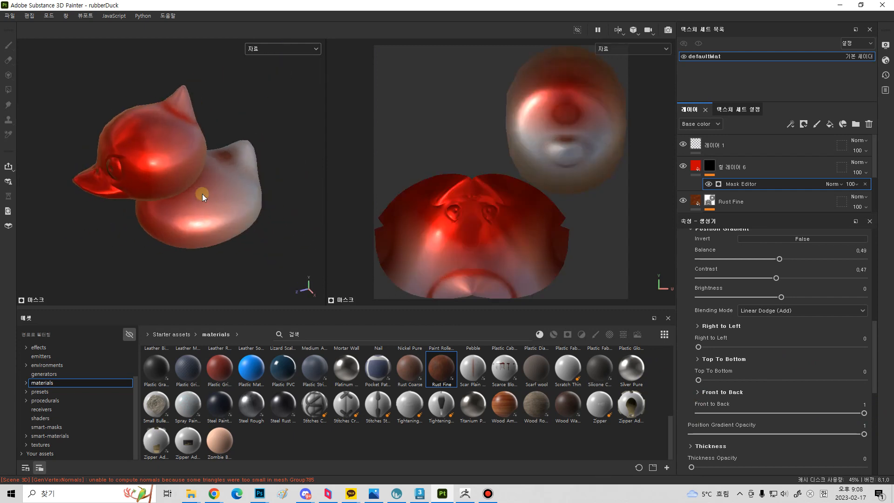
# Set Front to Back to 0 and Top To Bottom to 1 in the red layer's Position Gradient.
pyautogui.moveTo(759, 413); pyautogui.dragTo(650, 414)
pyautogui.moveTo(699, 381); pyautogui.dragTo(890, 387)
pyautogui.keyDown('alt'); pyautogui.moveTo(196, 219); pyautogui.dragTo(229, 239); pyautogui.keyUp('alt')
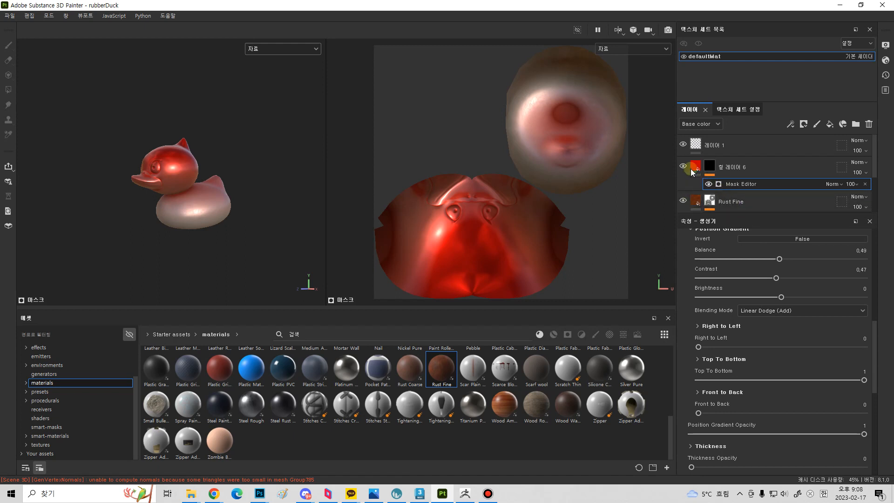
# Select the red fill layer and collapse the Mask Editor entries of the red and Rust Fine layers.
pyautogui.click(736, 172)
pyautogui.scroll(-3, 771, 180)
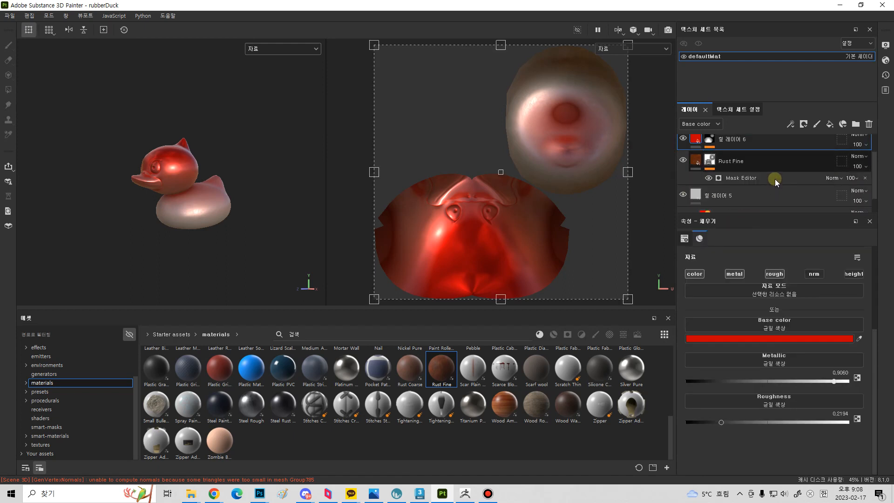
pyautogui.scroll(3, 744, 178)
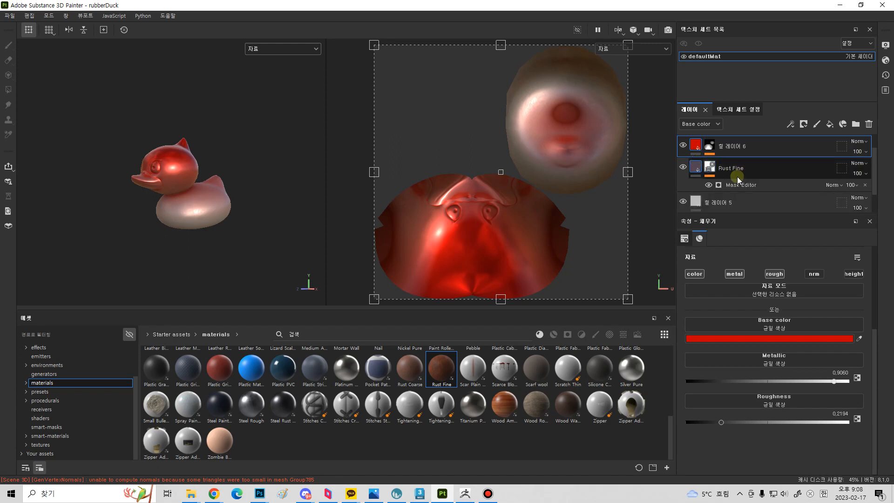
pyautogui.click(749, 187)
pyautogui.click(747, 169)
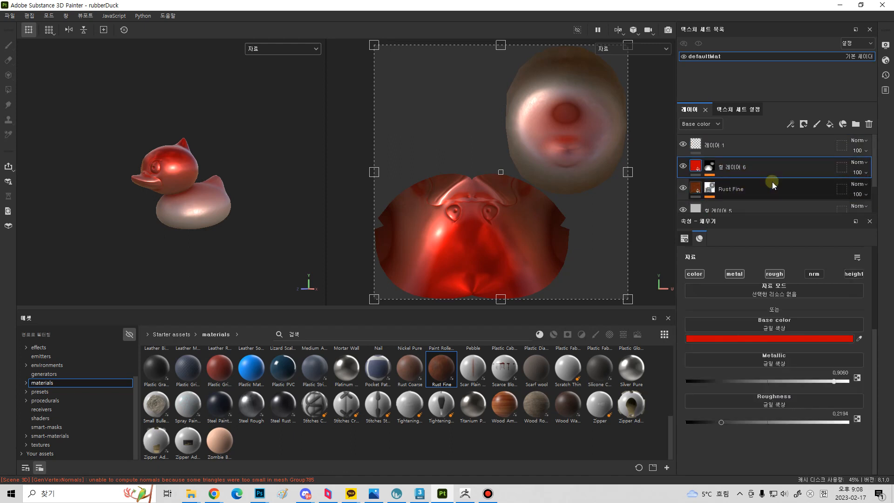
pyautogui.scroll(-2, 772, 182)
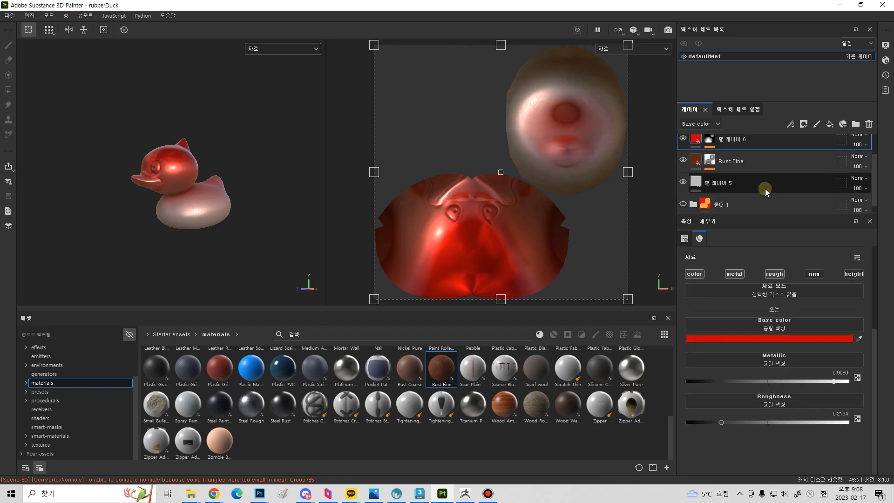
# Examine the red and rust masking on the duck up close from several angles in the material view.
pyautogui.click(279, 51)
pyautogui.click(276, 70)
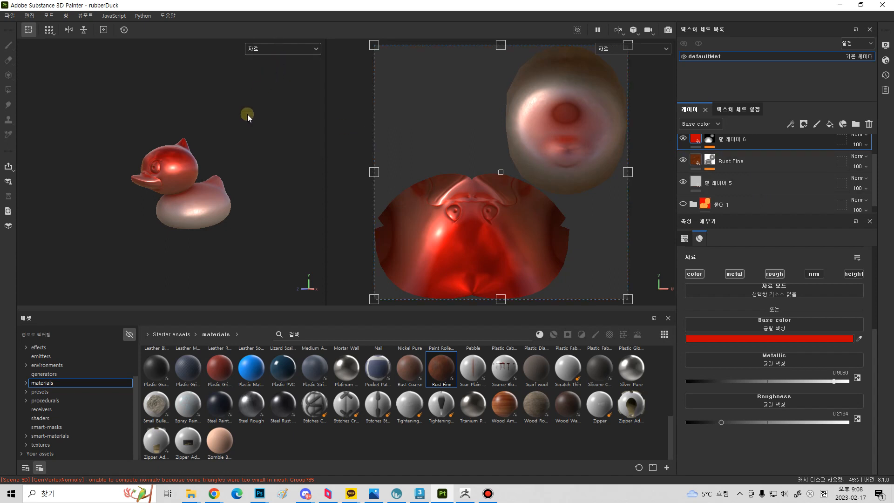
pyautogui.keyDown('alt'); pyautogui.moveTo(252, 205); pyautogui.dragTo(262, 197); pyautogui.keyUp('alt')
pyautogui.keyDown('alt'); pyautogui.moveTo(183, 210); pyautogui.dragTo(188, 215, button='right'); pyautogui.keyUp('alt')
pyautogui.keyDown('alt'); pyautogui.moveTo(174, 199); pyautogui.dragTo(213, 206); pyautogui.keyUp('alt')
pyautogui.keyDown('alt'); pyautogui.moveTo(213, 206); pyautogui.dragTo(220, 184, button='middle'); pyautogui.keyUp('alt')
pyautogui.keyDown('alt'); pyautogui.moveTo(221, 185); pyautogui.dragTo(232, 165, button='right'); pyautogui.keyUp('alt')
pyautogui.keyDown('alt'); pyautogui.moveTo(233, 165); pyautogui.dragTo(239, 197, button='middle'); pyautogui.keyUp('alt')
pyautogui.keyDown('alt'); pyautogui.moveTo(303, 213); pyautogui.dragTo(309, 215, button='right'); pyautogui.keyUp('alt')
pyautogui.moveTo(230, 214)
pyautogui.keyDown('alt'); pyautogui.mouseDown()
pyautogui.moveTo(233, 222)
pyautogui.moveTo(237, 207)
pyautogui.mouseUp(); pyautogui.keyUp('alt')
pyautogui.keyDown('alt'); pyautogui.moveTo(240, 207); pyautogui.dragTo(214, 201, button='right'); pyautogui.keyUp('alt')
pyautogui.keyDown('alt'); pyautogui.moveTo(215, 201); pyautogui.dragTo(216, 200); pyautogui.keyUp('alt')
pyautogui.click(274, 50)
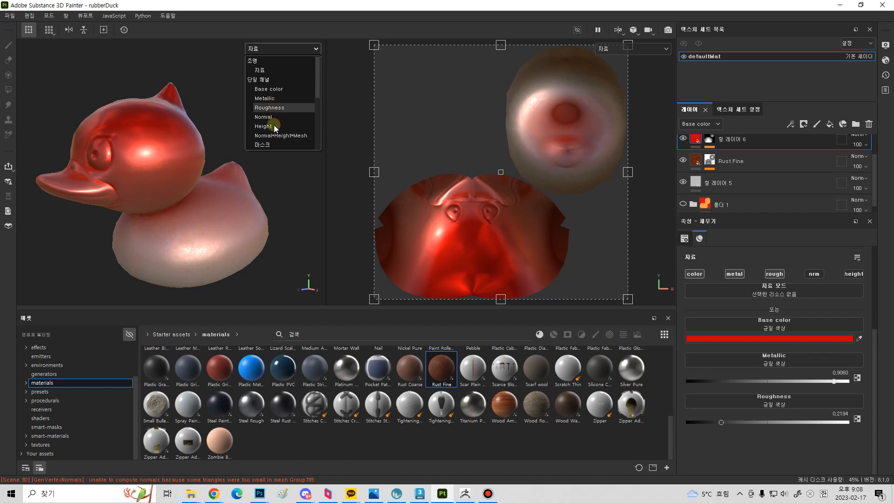
pyautogui.click(313, 226)
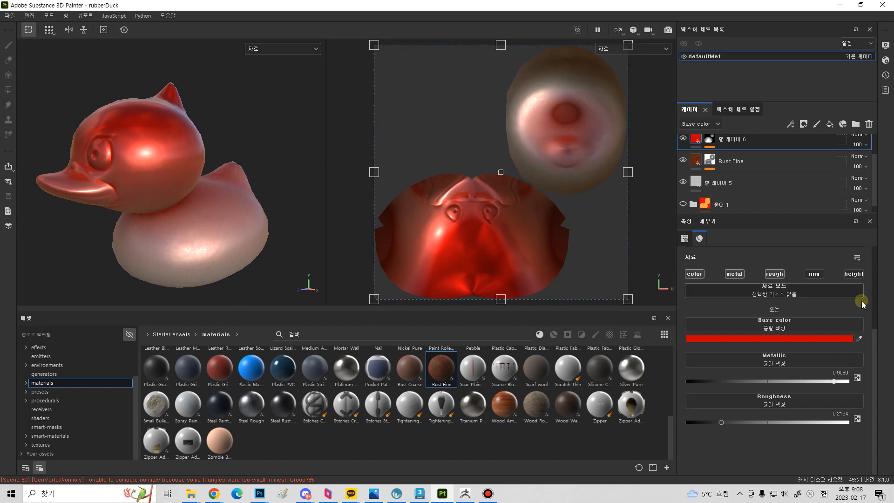
# Review the layer stack and the baked mesh maps in the texture set settings, and return to the layers.
pyautogui.scroll(1, 761, 176)
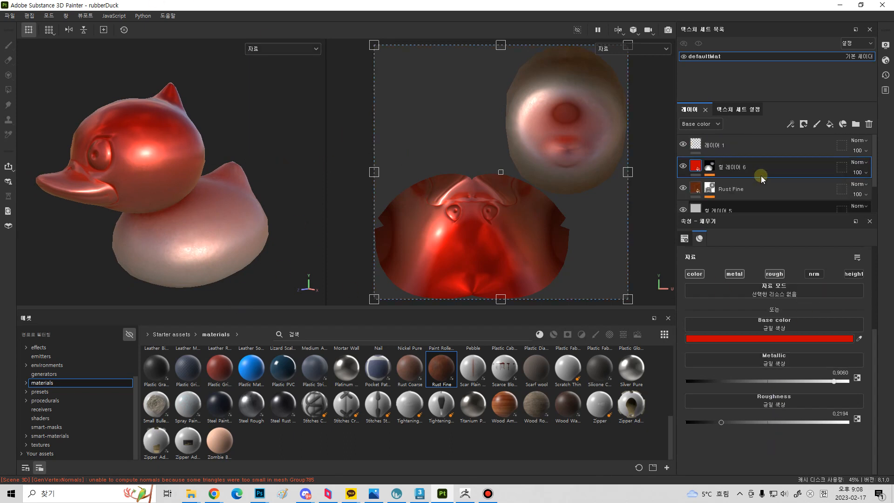
pyautogui.scroll(-2, 761, 180)
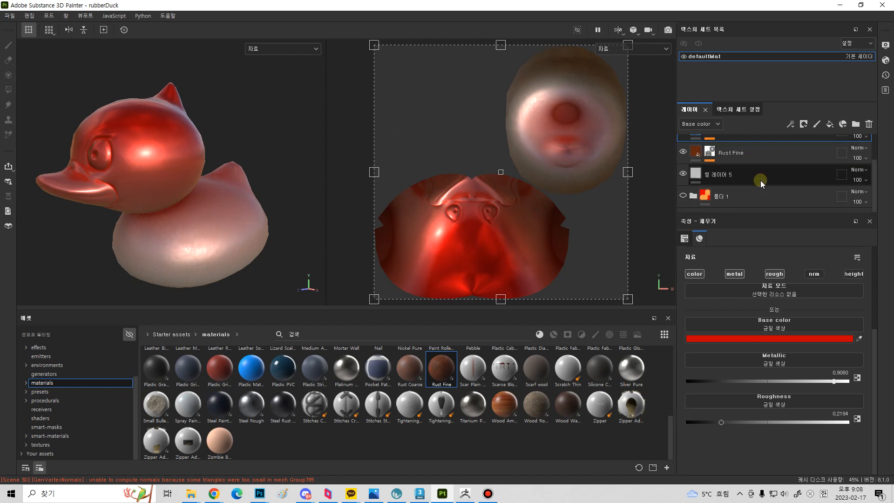
pyautogui.click(743, 109)
pyautogui.scroll(-5, 757, 207)
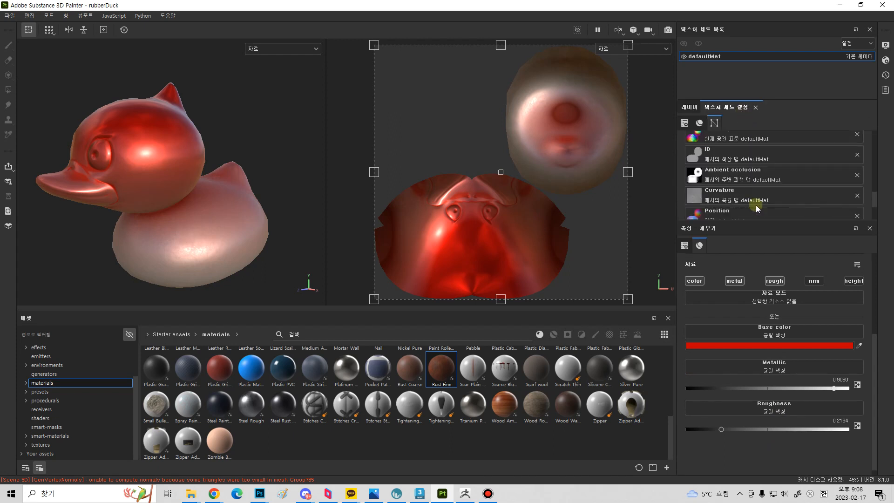
pyautogui.scroll(5, 755, 205)
pyautogui.scroll(-2, 746, 161)
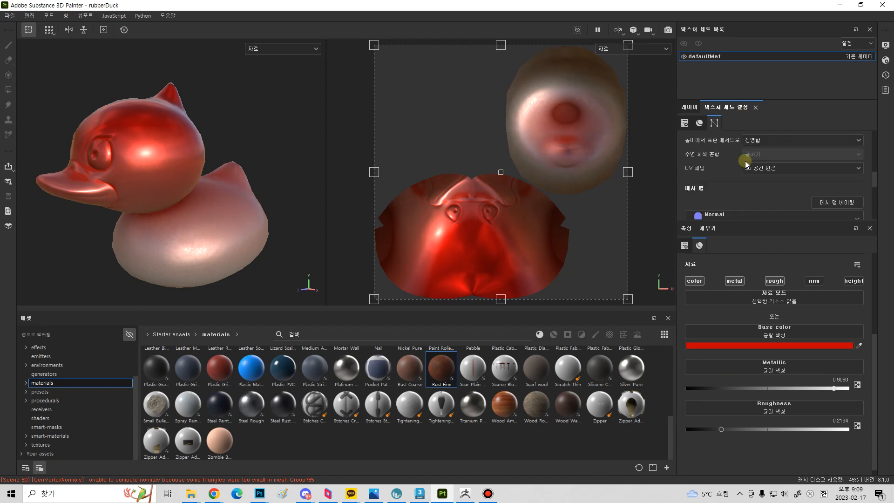
pyautogui.scroll(1, 727, 186)
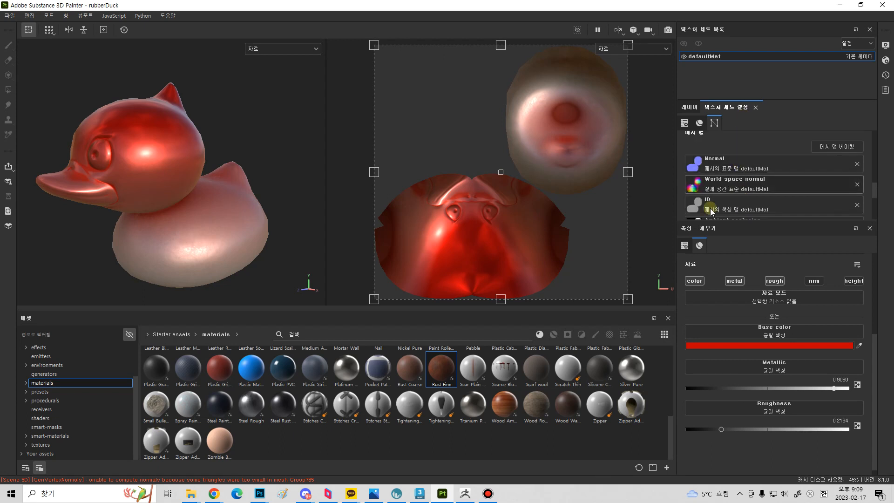
pyautogui.click(689, 108)
pyautogui.scroll(1, 746, 173)
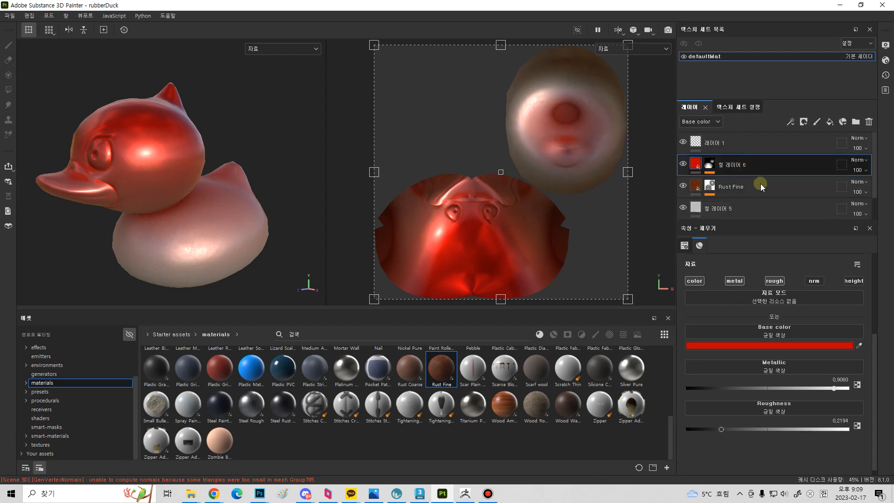
# Create a new layer folder and move the red fill layer and the Rust Fine layer into it.
pyautogui.click(856, 122)
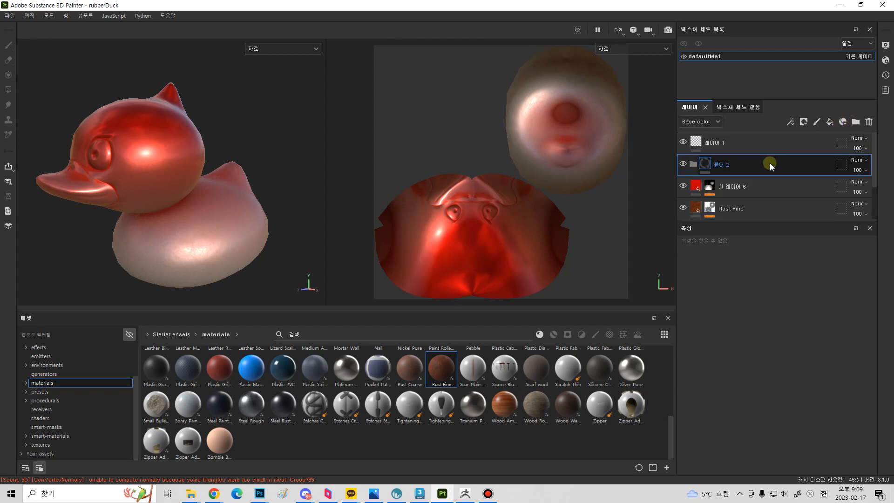
pyautogui.moveTo(773, 185); pyautogui.dragTo(767, 165)
pyautogui.scroll(-2, 772, 181)
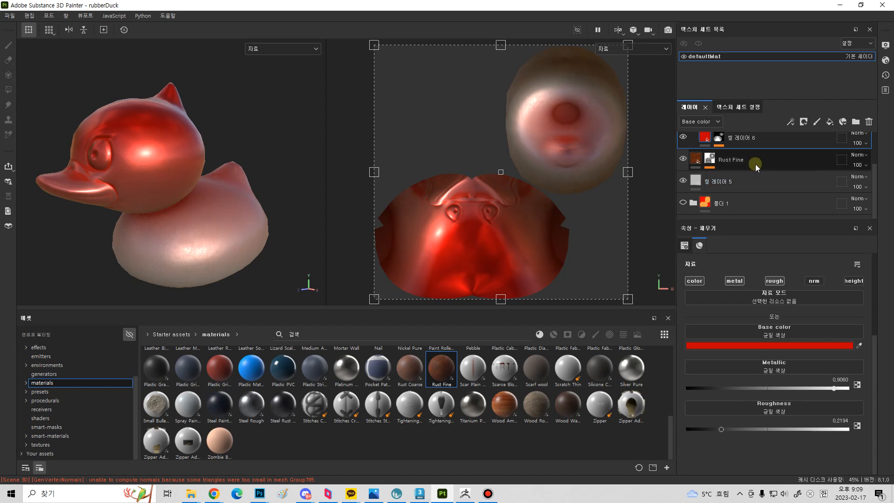
pyautogui.click(755, 161)
pyautogui.click(756, 183)
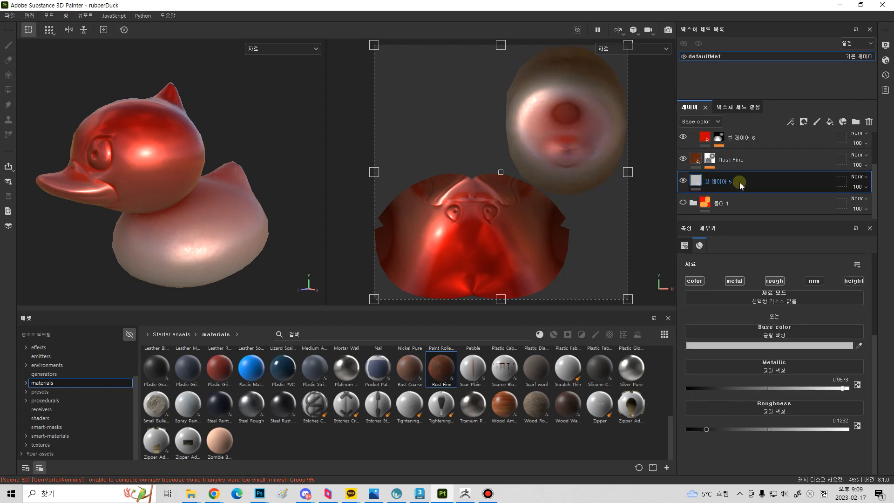
pyautogui.click(757, 158)
pyautogui.moveTo(757, 158); pyautogui.dragTo(758, 140)
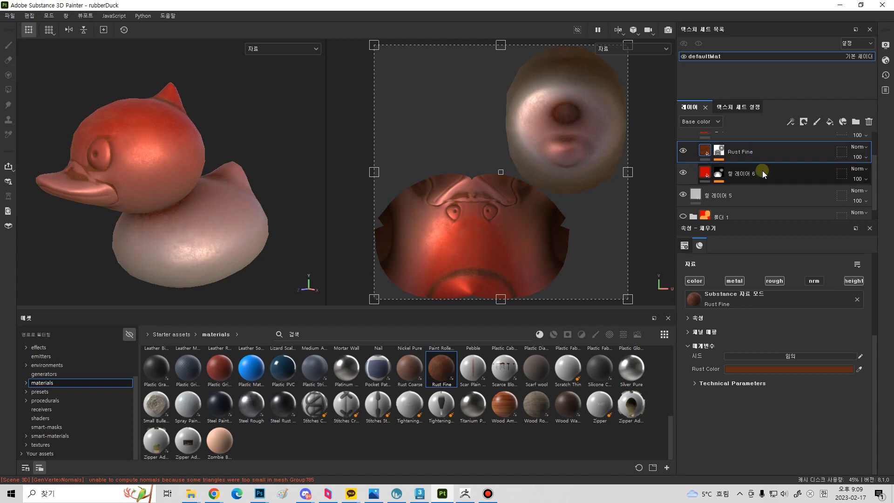
# Move the light gray metallic fill layer into the new folder as well and collapse the folder.
pyautogui.click(762, 171)
pyautogui.moveTo(778, 173); pyautogui.dragTo(756, 148)
pyautogui.click(760, 183)
pyautogui.moveTo(768, 181); pyautogui.dragTo(760, 149)
pyautogui.click(693, 138)
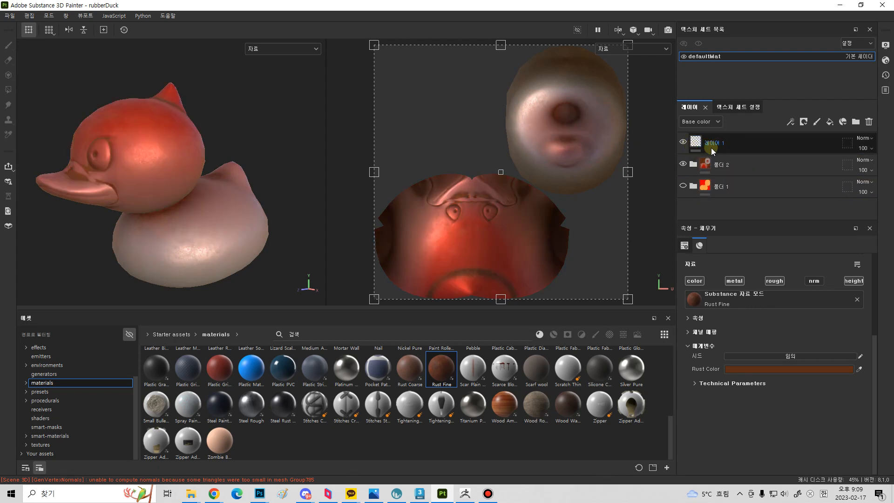
# Check the duck from the front and add a black mask to the new metal and rust folder.
pyautogui.click(742, 164)
pyautogui.keyDown('alt'); pyautogui.moveTo(245, 192); pyautogui.dragTo(160, 188); pyautogui.keyUp('alt')
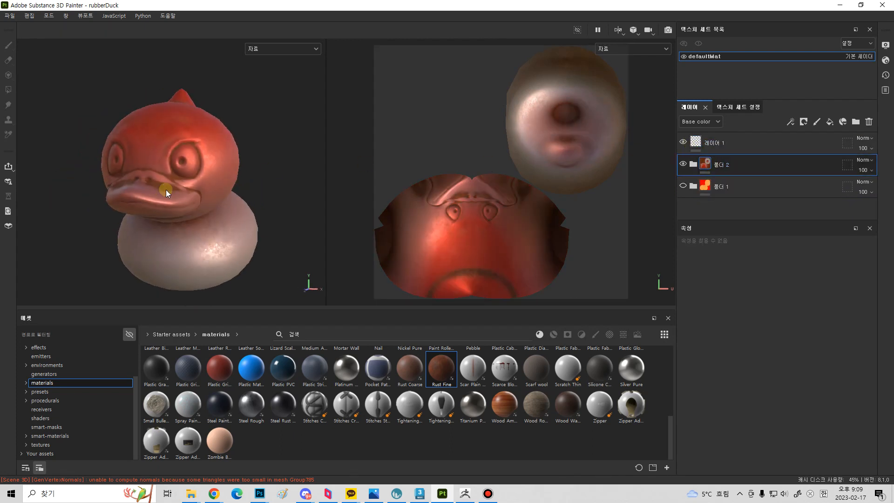
pyautogui.keyDown('alt'); pyautogui.moveTo(159, 188); pyautogui.dragTo(202, 236, button='right'); pyautogui.keyUp('alt')
pyautogui.keyDown('alt'); pyautogui.moveTo(202, 236); pyautogui.dragTo(282, 233); pyautogui.keyUp('alt')
pyautogui.rightClick(705, 165)
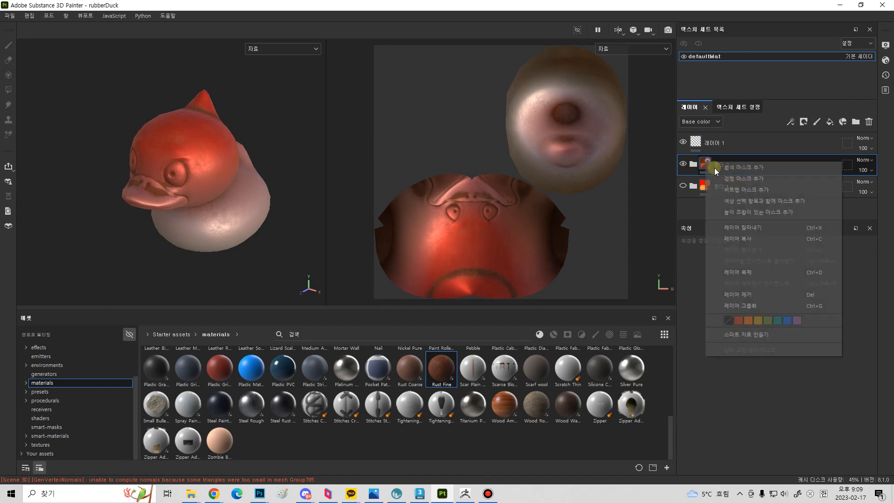
pyautogui.click(708, 186)
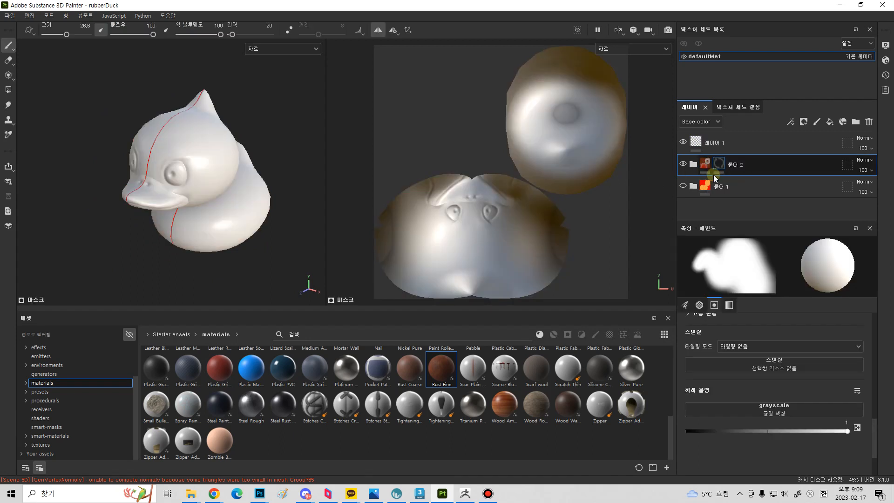
# Make the folder with the orange duck paint visible and apply a black mask to the metal and rust folder again.
pyautogui.click(684, 186)
pyautogui.keyDown('alt'); pyautogui.moveTo(204, 215); pyautogui.dragTo(173, 208); pyautogui.keyUp('alt')
pyautogui.rightClick(721, 168)
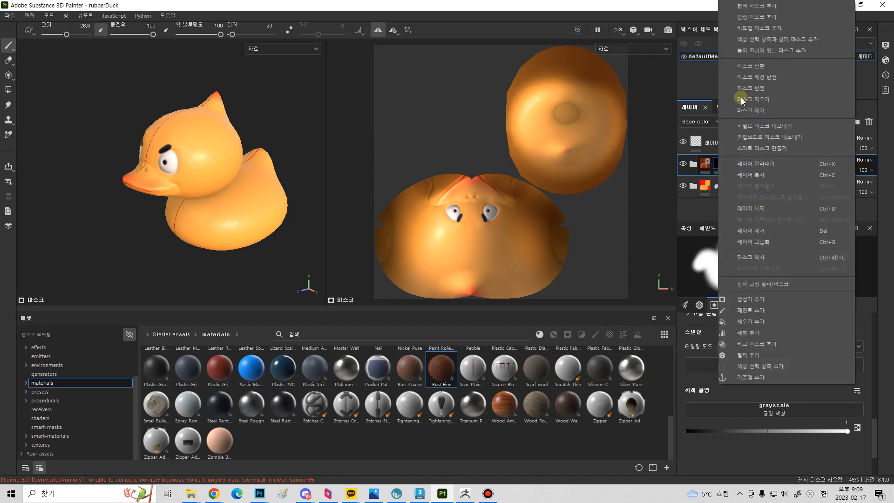
pyautogui.click(756, 21)
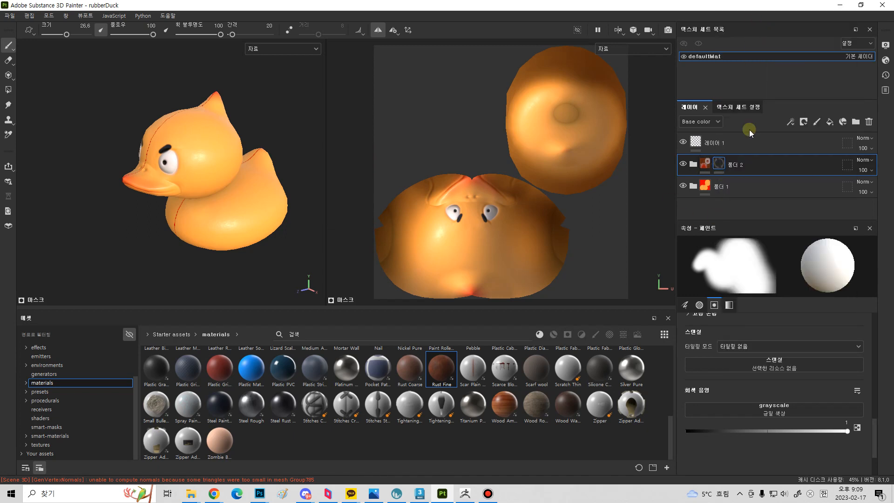
# Apply the Dirt Dry smart mask to the mask of the metal and rust folder.
pyautogui.rightClick(722, 163)
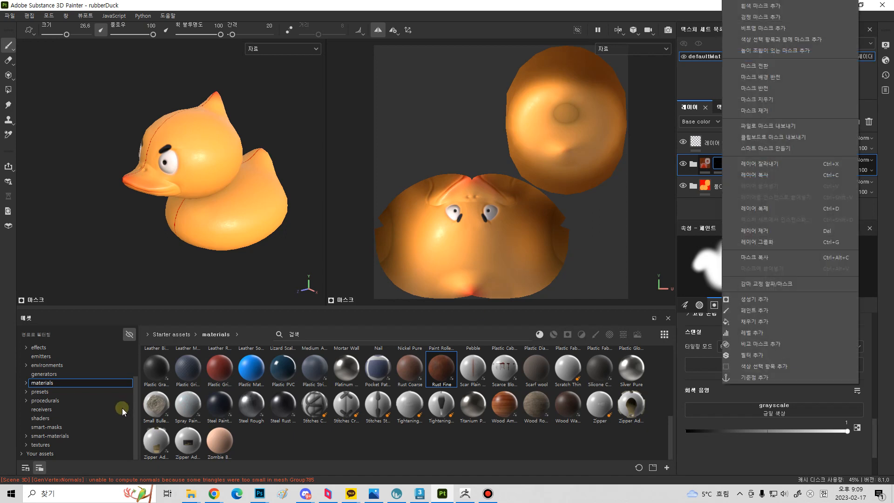
pyautogui.click(65, 427)
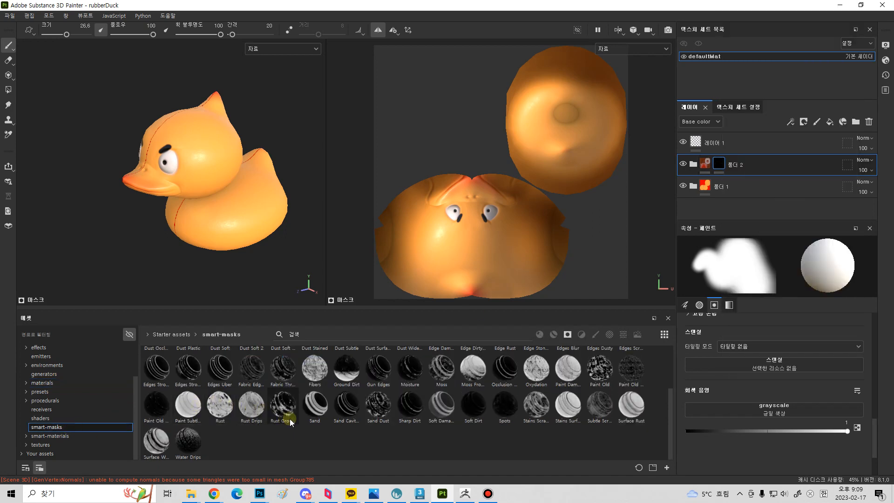
pyautogui.scroll(2, 286, 422)
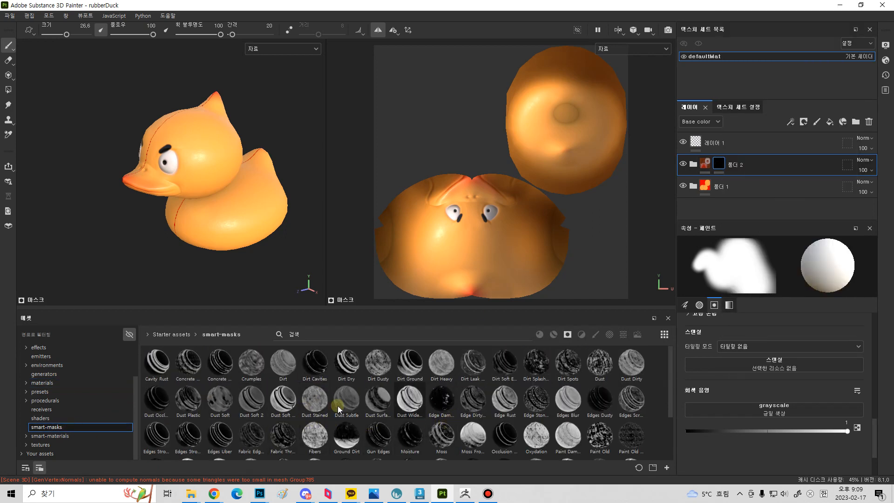
pyautogui.moveTo(350, 368); pyautogui.dragTo(720, 166)
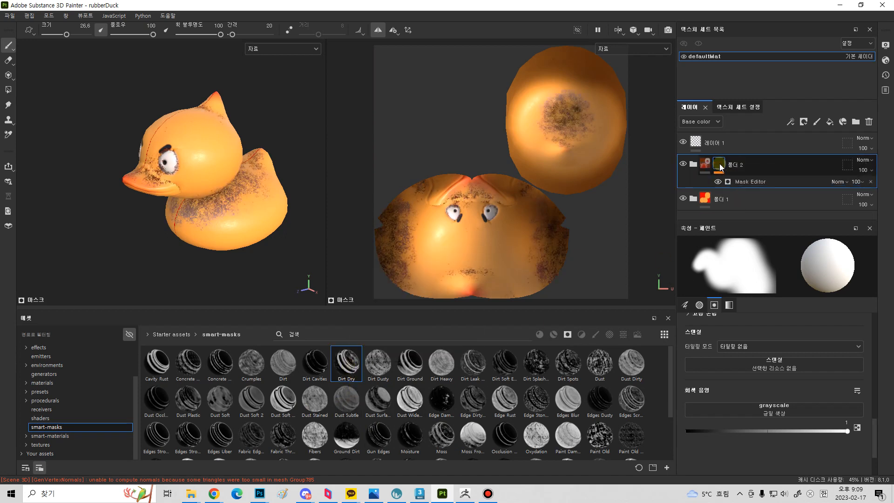
# Examine the Dirt Dry masking on the duck's body and head up close from several angles.
pyautogui.keyDown('alt'); pyautogui.moveTo(196, 248); pyautogui.dragTo(203, 240); pyautogui.keyUp('alt')
pyautogui.keyDown('alt'); pyautogui.moveTo(216, 233); pyautogui.dragTo(575, 243, button='right'); pyautogui.keyUp('alt')
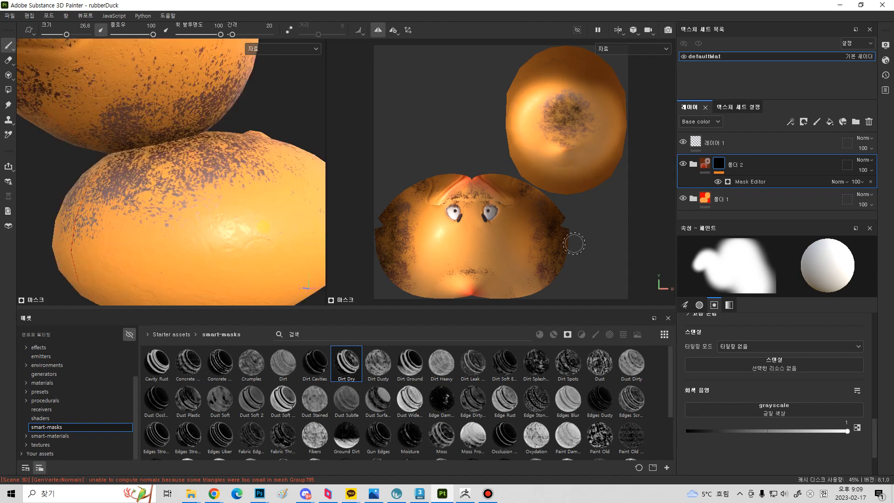
pyautogui.keyDown('alt'); pyautogui.moveTo(244, 217); pyautogui.dragTo(142, 242); pyautogui.keyUp('alt')
pyautogui.moveTo(241, 191)
pyautogui.keyDown('alt'); pyautogui.mouseDown()
pyautogui.moveTo(154, 200)
pyautogui.moveTo(60, 193)
pyautogui.moveTo(265, 198)
pyautogui.mouseUp(); pyautogui.keyUp('alt')
pyautogui.moveTo(151, 190)
pyautogui.keyDown('alt'); pyautogui.mouseDown()
pyautogui.moveTo(252, 189)
pyautogui.moveTo(125, 122)
pyautogui.mouseUp(); pyautogui.keyUp('alt')
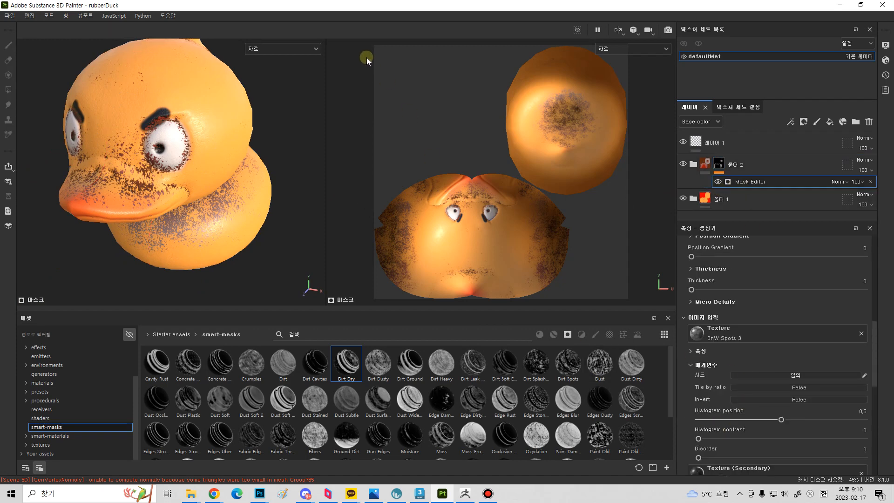
# Show only the mask in the 3D view and examine the Mask Editor's texture input parameters.
pyautogui.click(300, 50)
pyautogui.click(277, 143)
pyautogui.scroll(-3, 167, 172)
pyautogui.keyDown('alt'); pyautogui.moveTo(168, 172); pyautogui.dragTo(112, 164); pyautogui.keyUp('alt')
pyautogui.scroll(-4, 791, 339)
pyautogui.scroll(-7, 791, 340)
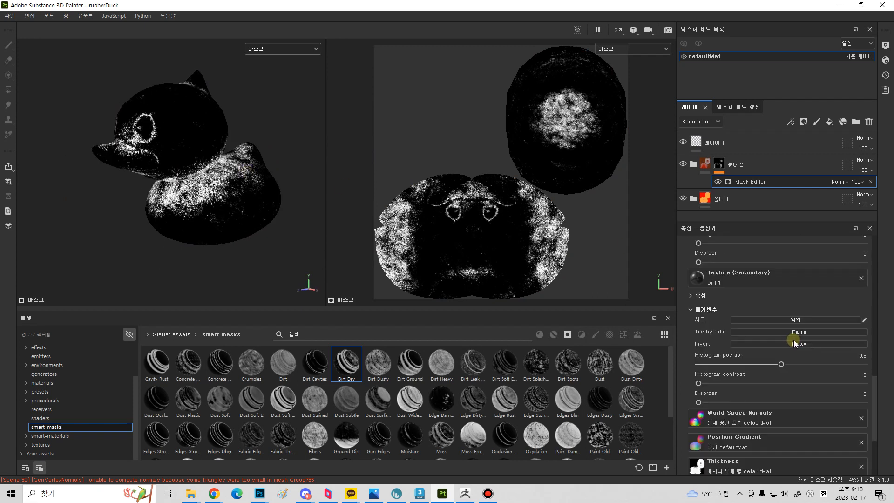
pyautogui.scroll(10, 799, 398)
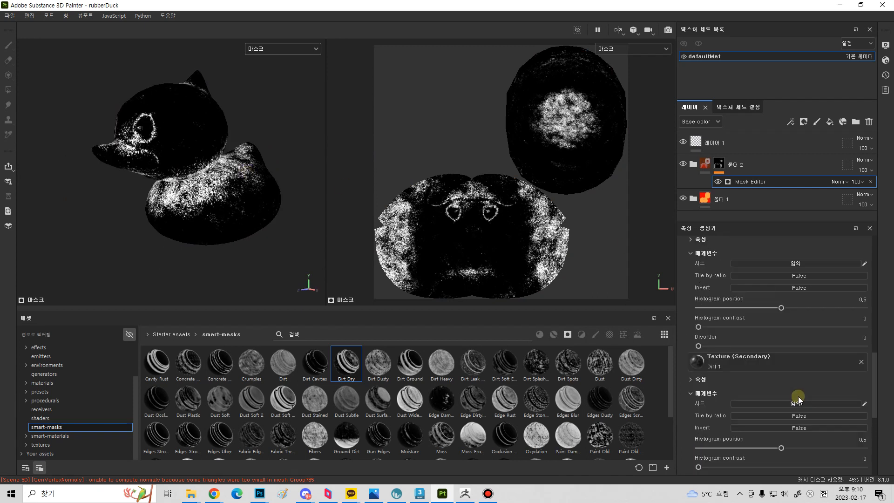
pyautogui.scroll(-5, 744, 389)
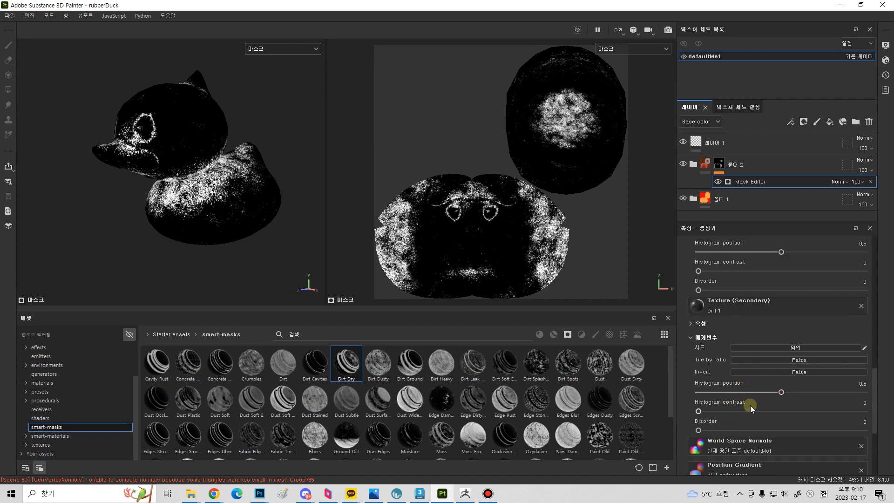
# Adjust the histogram position and contrast of the Mask Editor's secondary Dirt 1 texture, comparing low and high settings.
pyautogui.moveTo(782, 391); pyautogui.dragTo(718, 394)
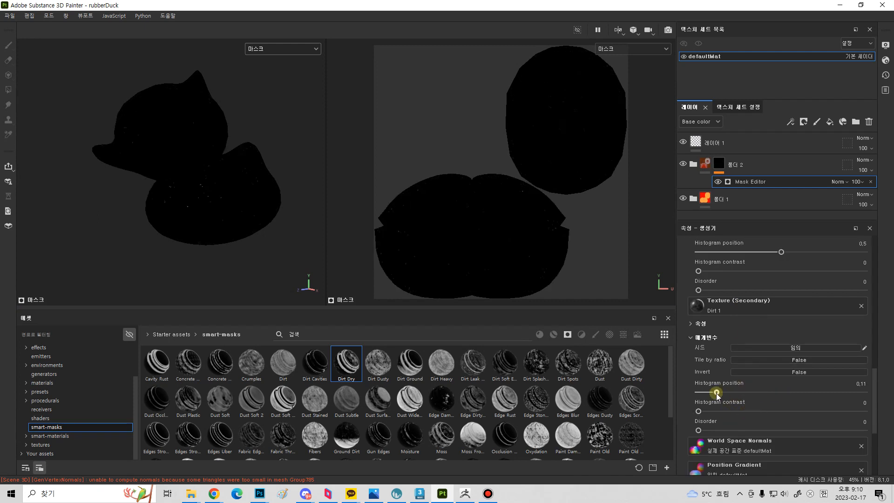
pyautogui.moveTo(826, 396); pyautogui.dragTo(837, 396)
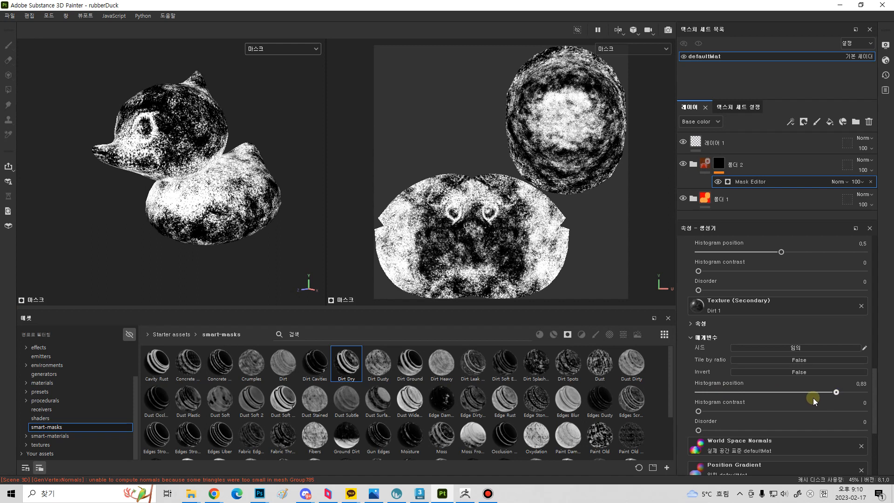
pyautogui.click(813, 398)
pyautogui.moveTo(700, 411); pyautogui.dragTo(798, 389)
pyautogui.moveTo(751, 412); pyautogui.dragTo(681, 433)
# Set the BnW Spots 3 texture's histogram position to 0.37 and its histogram contrast to 0.79.
pyautogui.scroll(4, 829, 376)
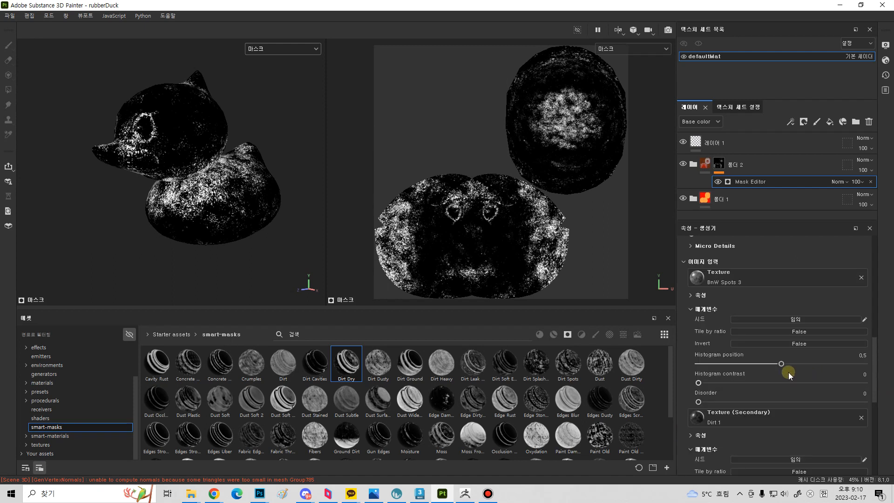
pyautogui.moveTo(734, 389); pyautogui.dragTo(735, 389)
pyautogui.moveTo(776, 368); pyautogui.dragTo(762, 379)
pyautogui.click(829, 382)
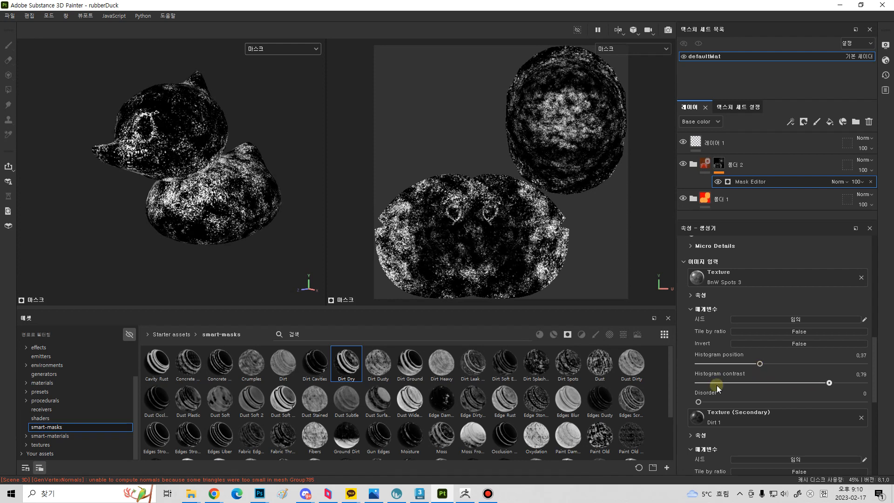
# Set the Mask Editor's Curvature to 1, Ambient Occlusion to 0.54 and Texture 2 to 0.61.
pyautogui.scroll(8, 744, 363)
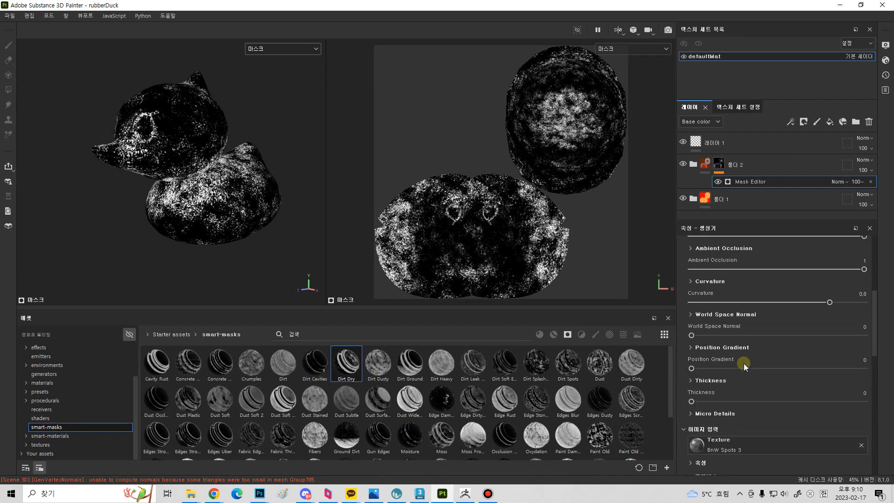
pyautogui.click(746, 360)
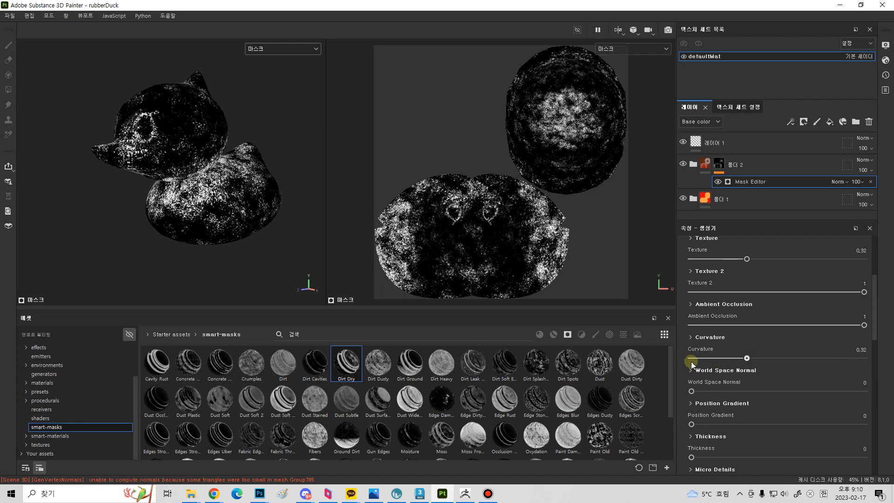
pyautogui.click(826, 359)
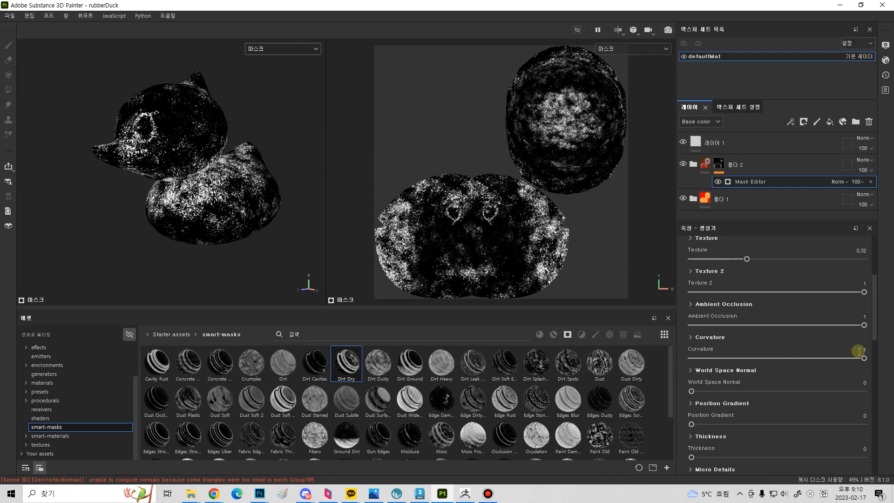
pyautogui.moveTo(800, 328); pyautogui.dragTo(764, 325)
pyautogui.click(784, 331)
pyautogui.moveTo(789, 293)
pyautogui.mouseDown()
pyautogui.moveTo(714, 292)
pyautogui.moveTo(797, 292)
pyautogui.mouseUp()
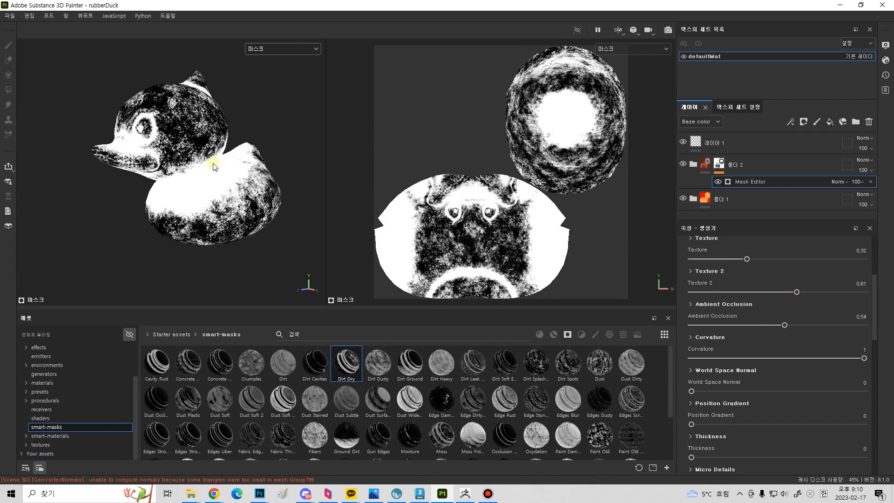
# Return the 3D view to the material display and inspect the adjusted rust masking around the duck.
pyautogui.click(269, 50)
pyautogui.click(271, 66)
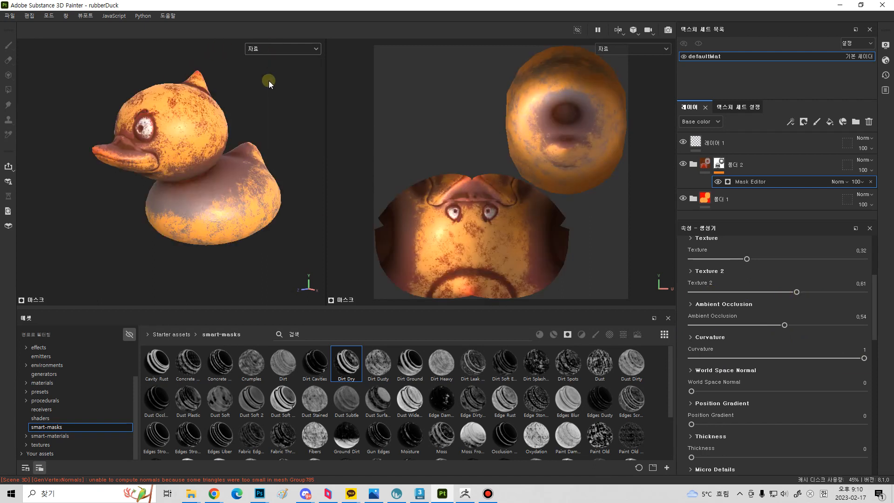
pyautogui.keyDown('alt'); pyautogui.moveTo(260, 168); pyautogui.dragTo(208, 201); pyautogui.keyUp('alt')
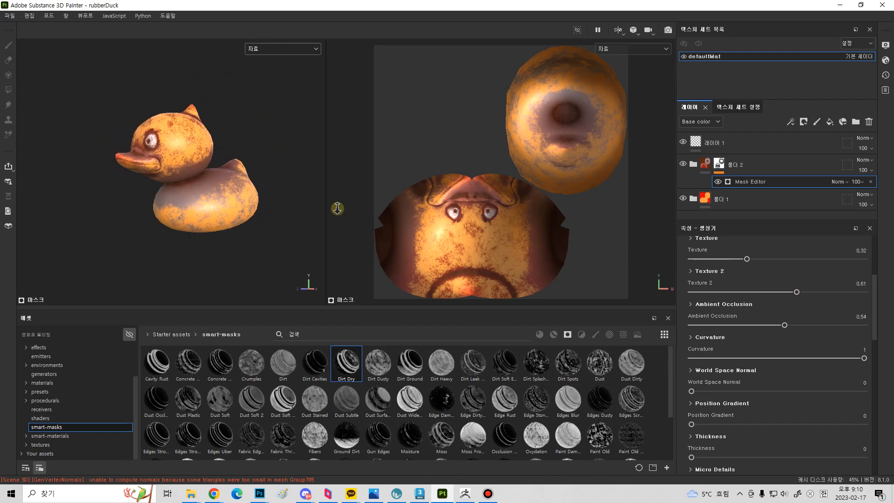
pyautogui.keyDown('alt'); pyautogui.moveTo(302, 204); pyautogui.dragTo(242, 229, button='right'); pyautogui.keyUp('alt')
pyautogui.keyDown('alt'); pyautogui.moveTo(241, 229); pyautogui.dragTo(216, 237, button='middle'); pyautogui.keyUp('alt')
pyautogui.keyDown('alt'); pyautogui.moveTo(216, 237); pyautogui.dragTo(242, 252); pyautogui.keyUp('alt')
# Expand the rust and metal folder and set the grey metal fill layer's roughness to 0.7692.
pyautogui.click(698, 166)
pyautogui.scroll(-2, 741, 182)
pyautogui.scroll(2, 741, 182)
pyautogui.scroll(-2, 740, 182)
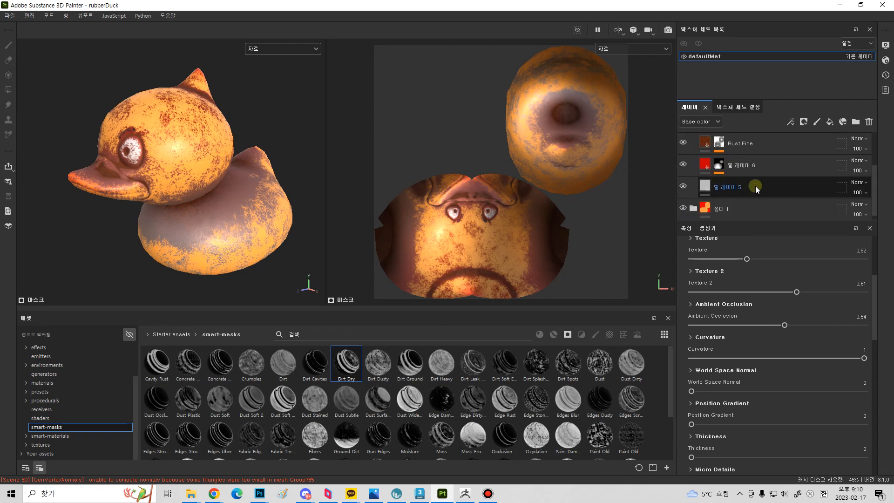
pyautogui.click(756, 187)
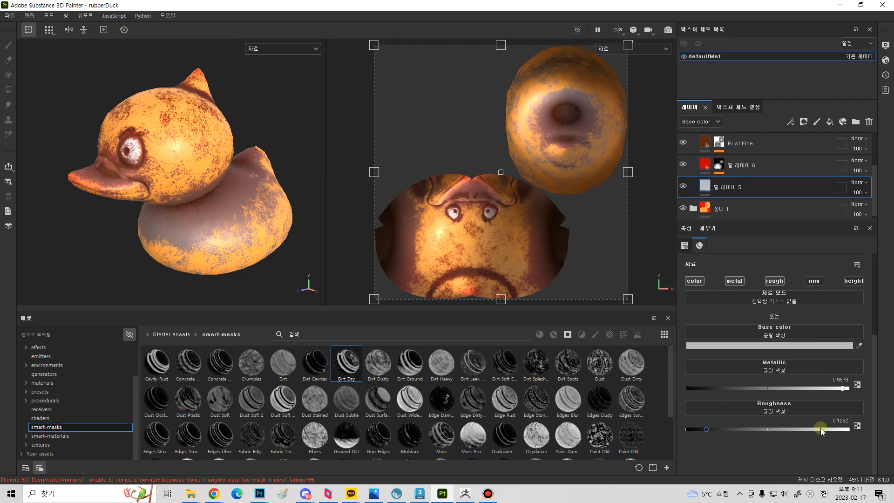
pyautogui.moveTo(822, 432); pyautogui.dragTo(835, 433)
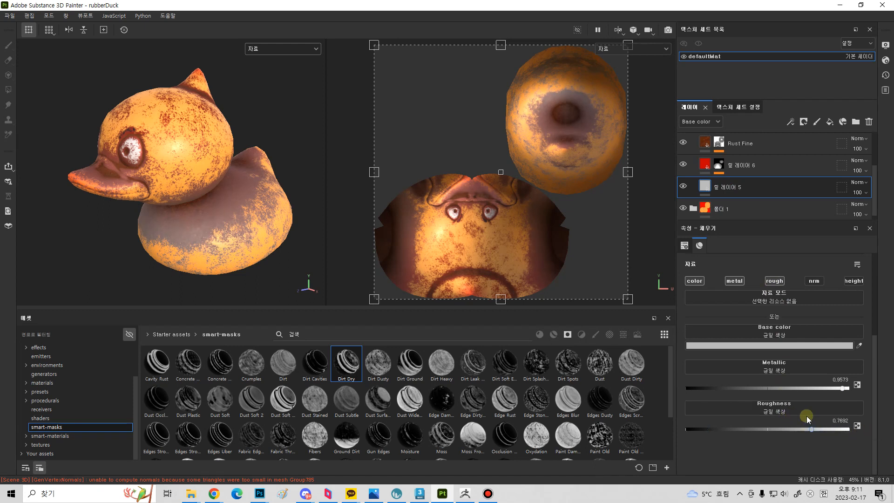
# Turn off the metal and rough channels of the Rust Fine layer and check the duck's front.
pyautogui.click(750, 144)
pyautogui.scroll(2, 750, 159)
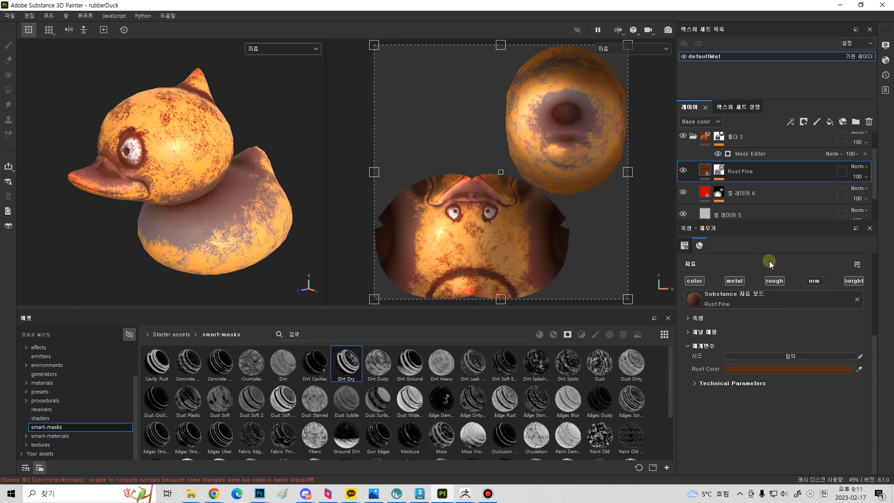
pyautogui.click(778, 280)
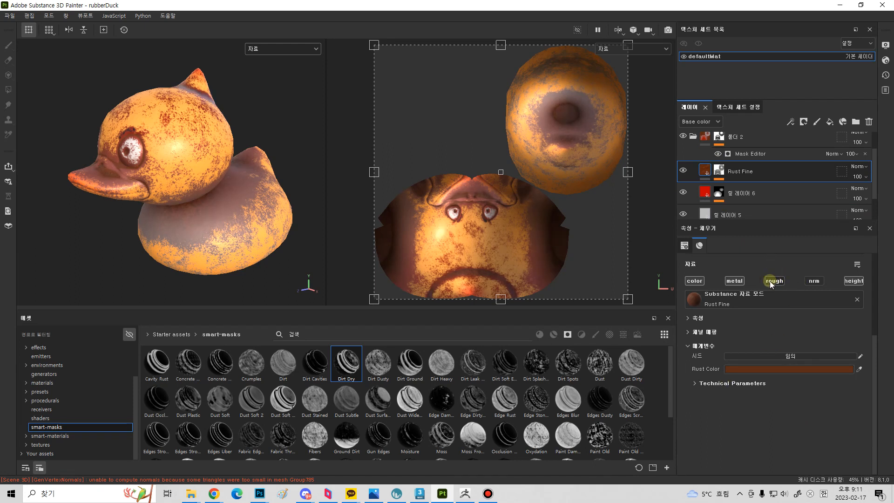
pyautogui.keyDown('alt'); pyautogui.moveTo(196, 213); pyautogui.dragTo(218, 228); pyautogui.keyUp('alt')
pyautogui.scroll(2, 221, 227)
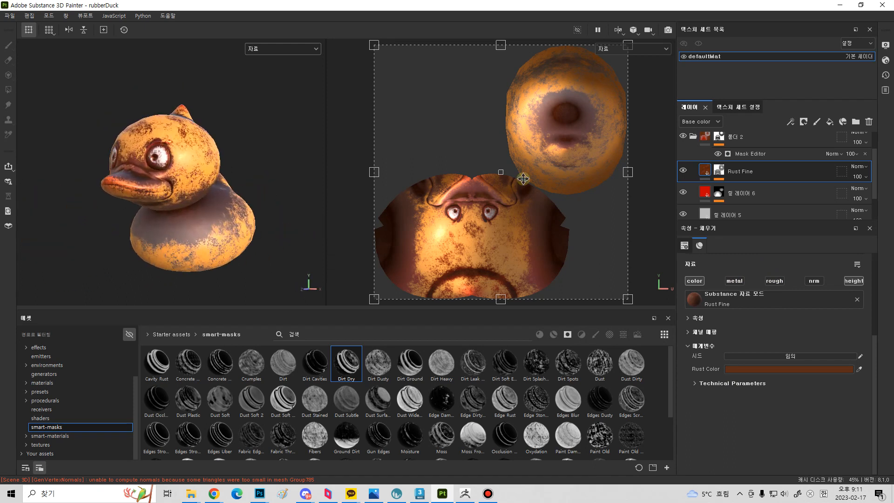
pyautogui.scroll(1, 726, 169)
# Collapse the rust and metal folder and lower its Mask Editor effect's opacity to about 38.
pyautogui.click(694, 164)
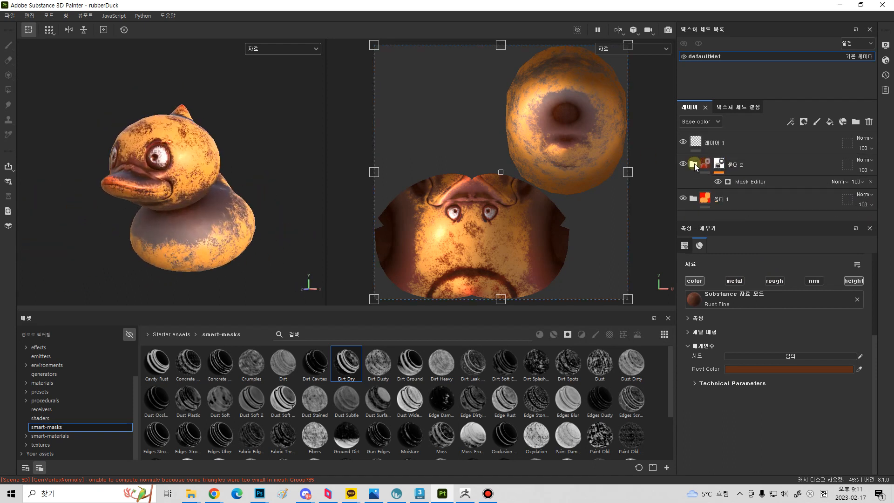
pyautogui.click(719, 164)
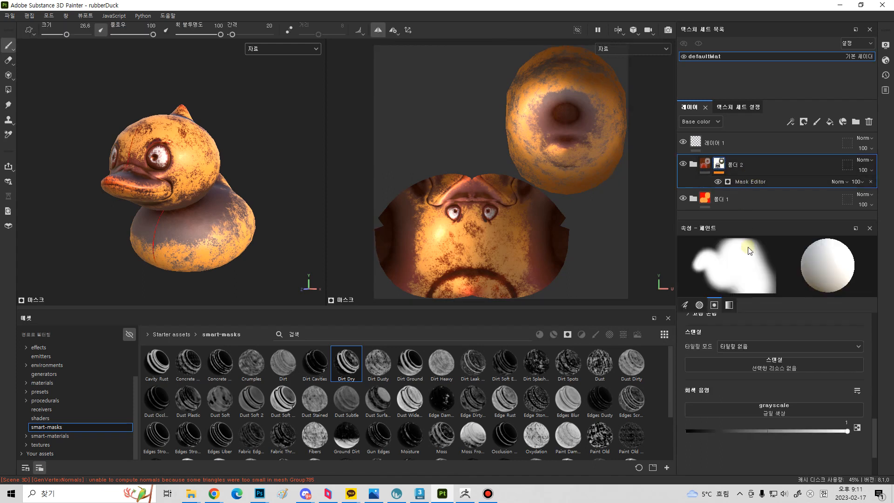
pyautogui.click(773, 181)
pyautogui.rightClick(774, 183)
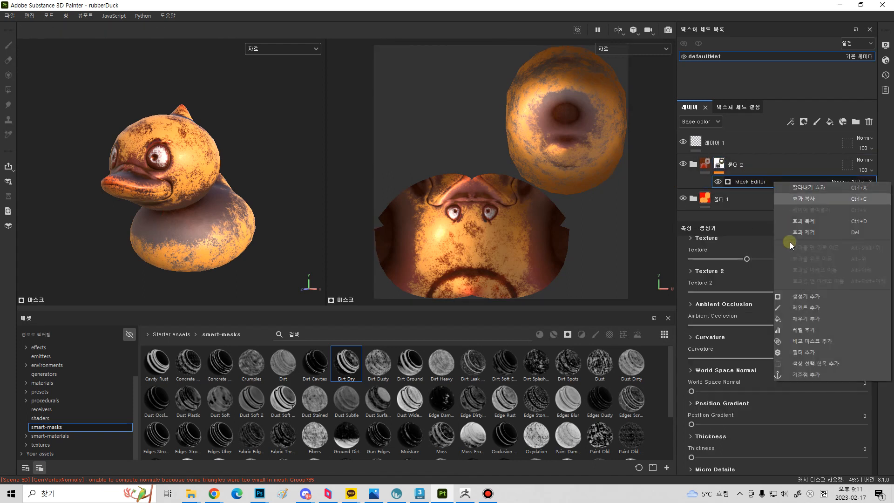
pyautogui.click(767, 163)
pyautogui.click(778, 181)
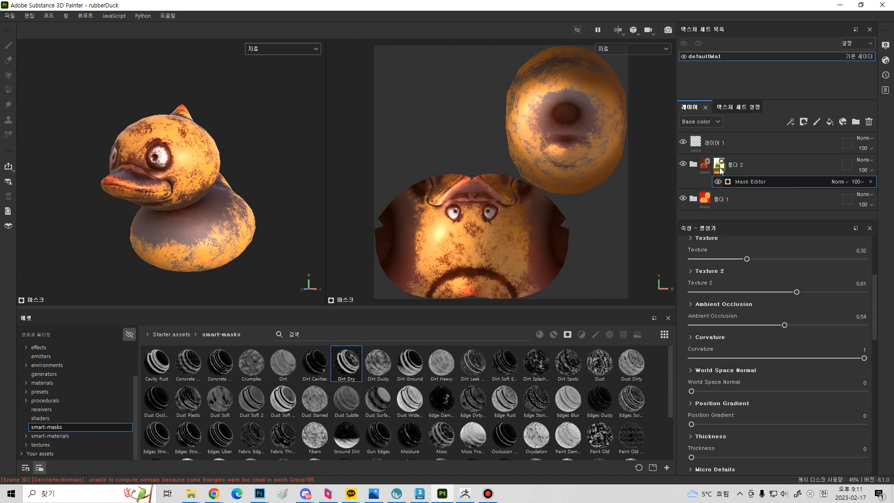
pyautogui.moveTo(887, 202); pyautogui.dragTo(871, 201)
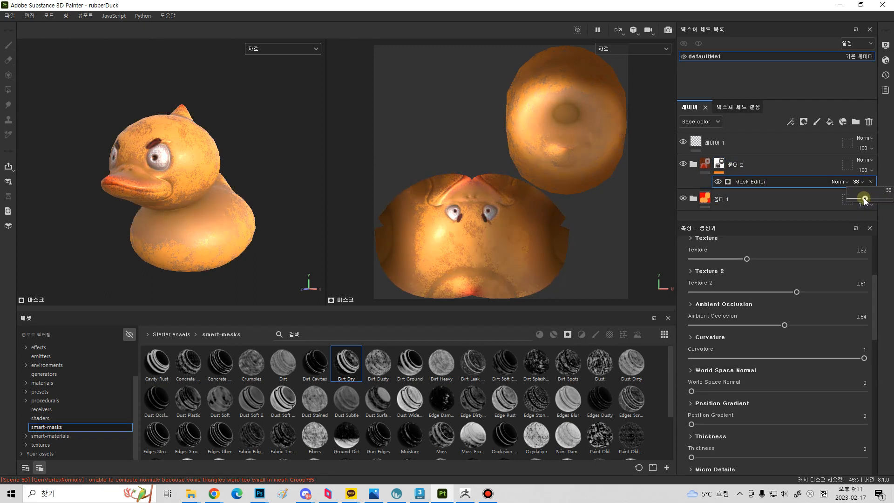
pyautogui.moveTo(862, 197); pyautogui.dragTo(865, 197)
# Check the fainter wear on the duck from the side and collapse the rust and metal folder's contents.
pyautogui.keyDown('alt'); pyautogui.moveTo(242, 205); pyautogui.dragTo(270, 242); pyautogui.keyUp('alt')
pyautogui.doubleClick(709, 163)
pyautogui.click(706, 167)
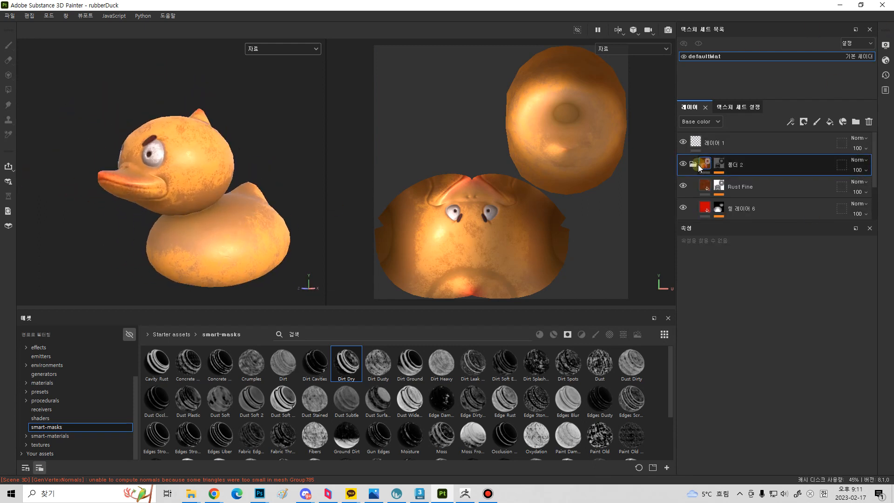
pyautogui.click(693, 164)
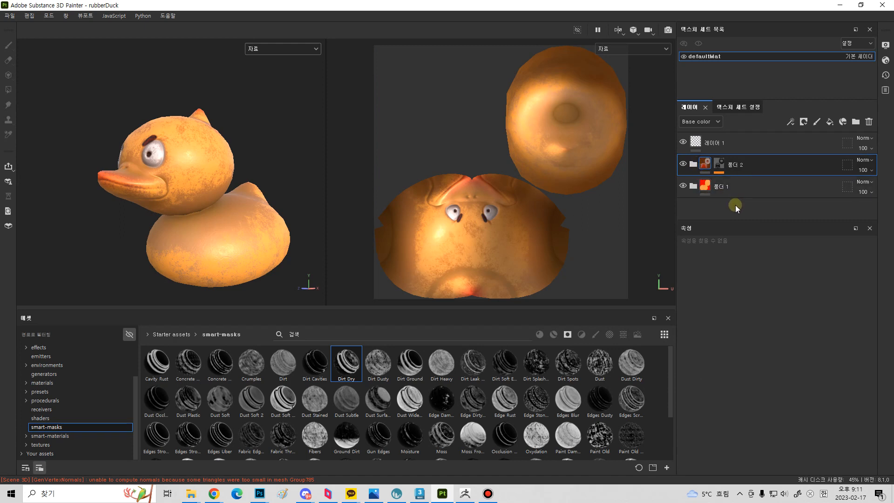
# Open the texture set settings and enlarge the area to review all the baked mesh maps.
pyautogui.click(739, 107)
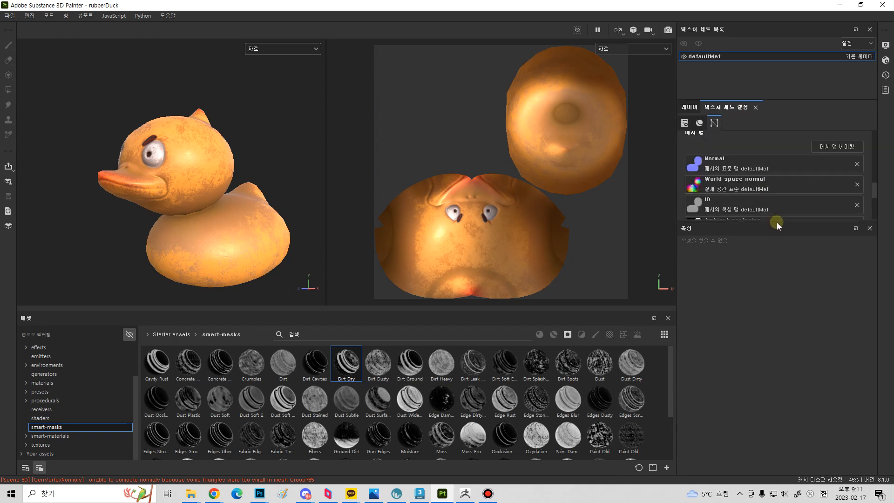
pyautogui.moveTo(777, 221); pyautogui.dragTo(784, 320)
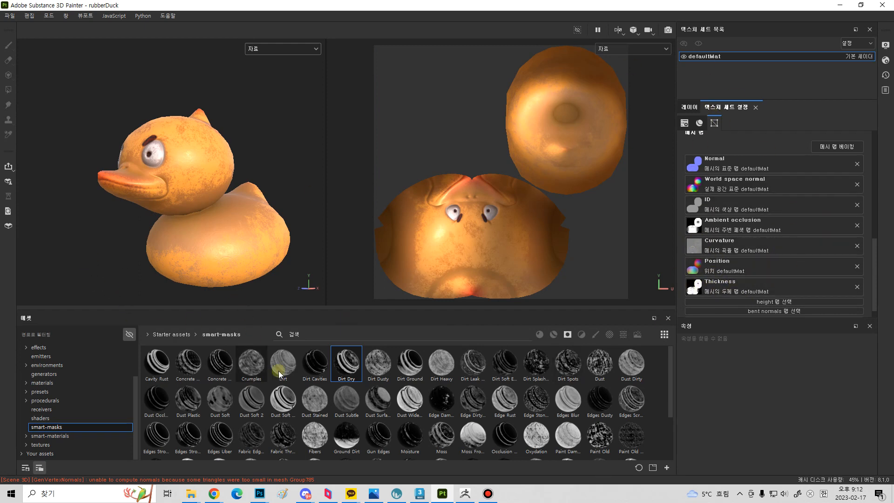
pyautogui.click(488, 494)
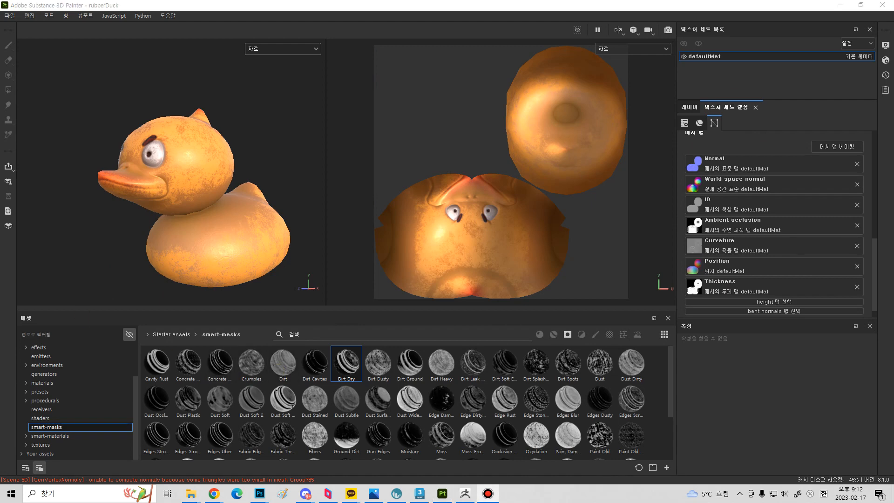